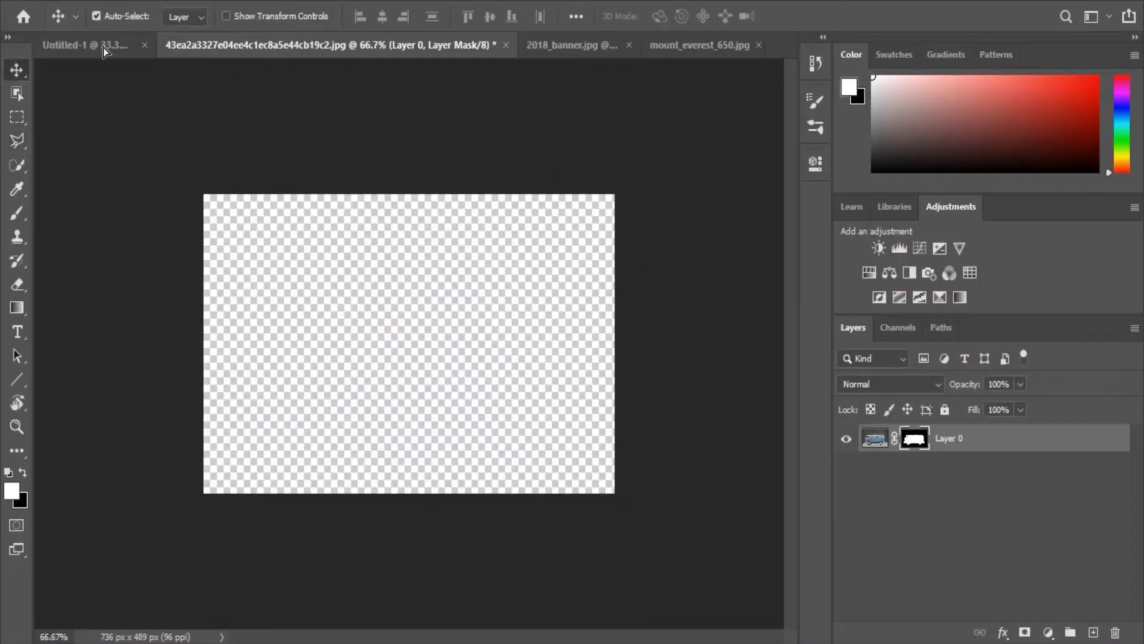
Step: Scale up the masked van layer so it stands on the grassy field
key(ctrl+t)
drag(304, 324, 294, 296)
key(Return)
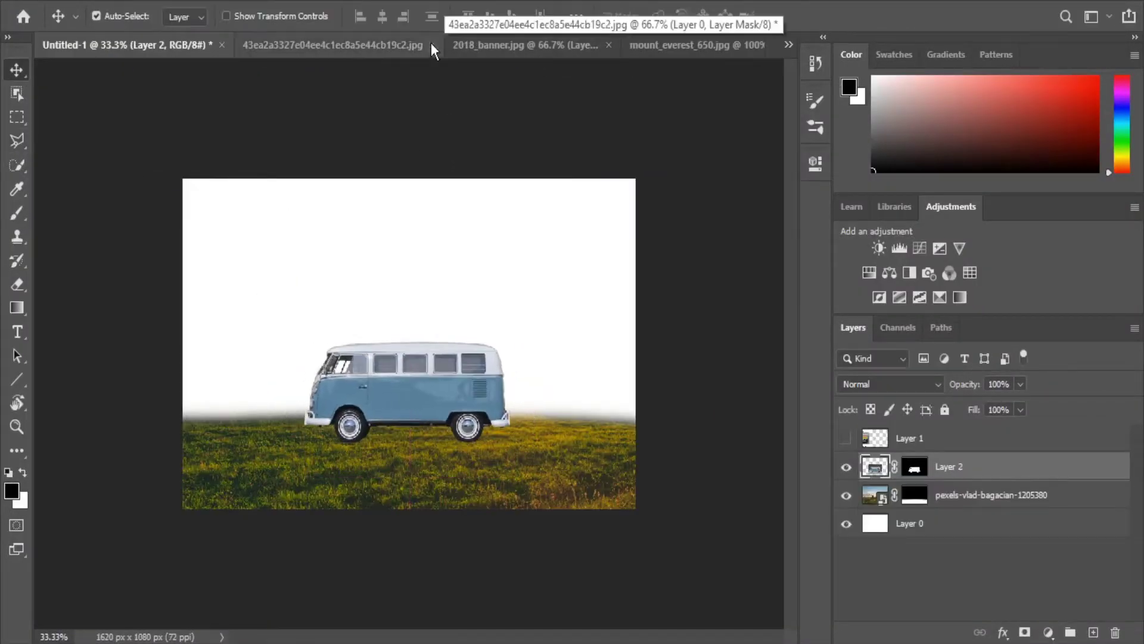
Step: Bring in the first mountain image below the van and scale it to fit the horizon
drag(434, 326, 301, 288)
drag(947, 467, 986, 537)
key(ctrl+t)
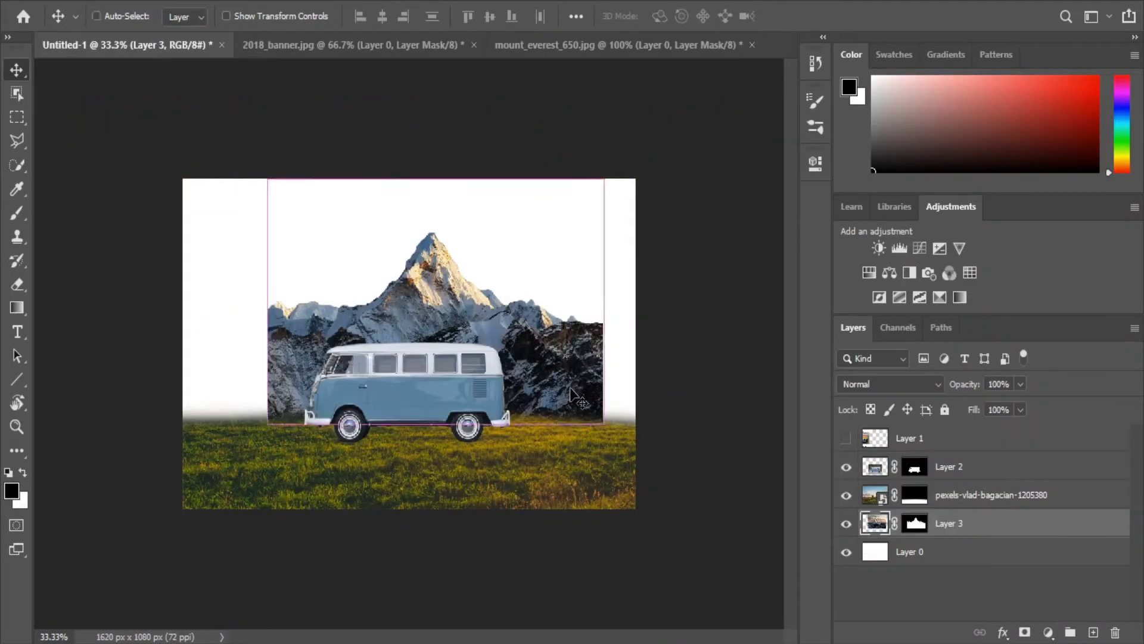
mouse_move(268, 417)
mouse_down()
mouse_move(209, 458)
mouse_move(274, 427)
mouse_up()
key(Return)
Step: Add a second everest mountain at the left, blending its edge via Layer 4's mask
click(567, 45)
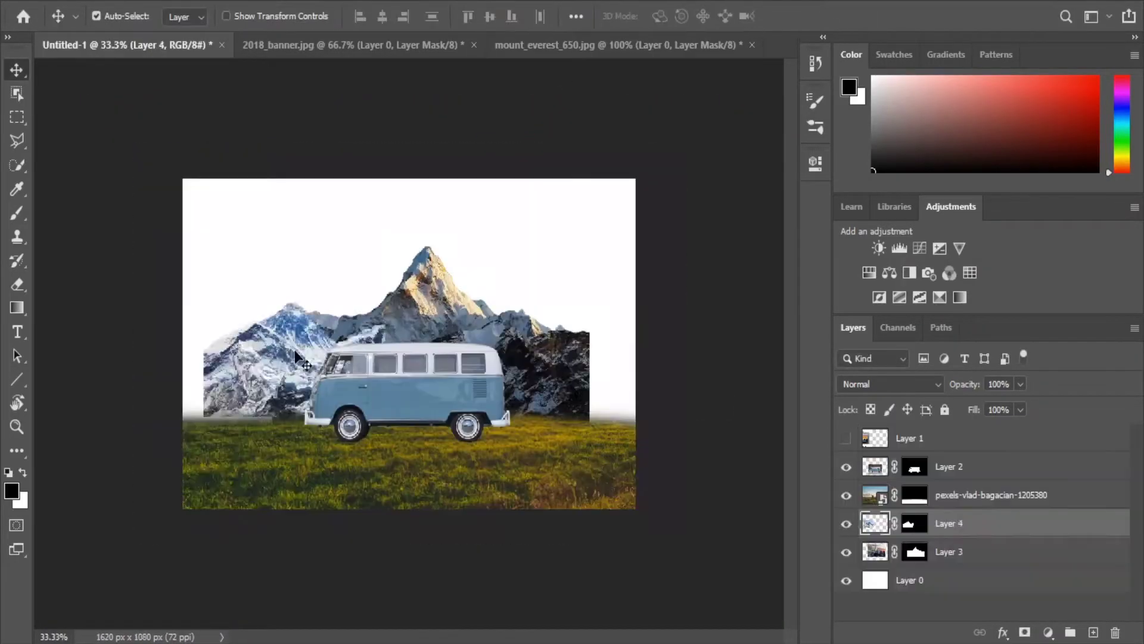
mouse_move(417, 328)
mouse_down()
mouse_move(248, 352)
mouse_move(271, 353)
mouse_up()
click(916, 523)
key(b)
key(x)
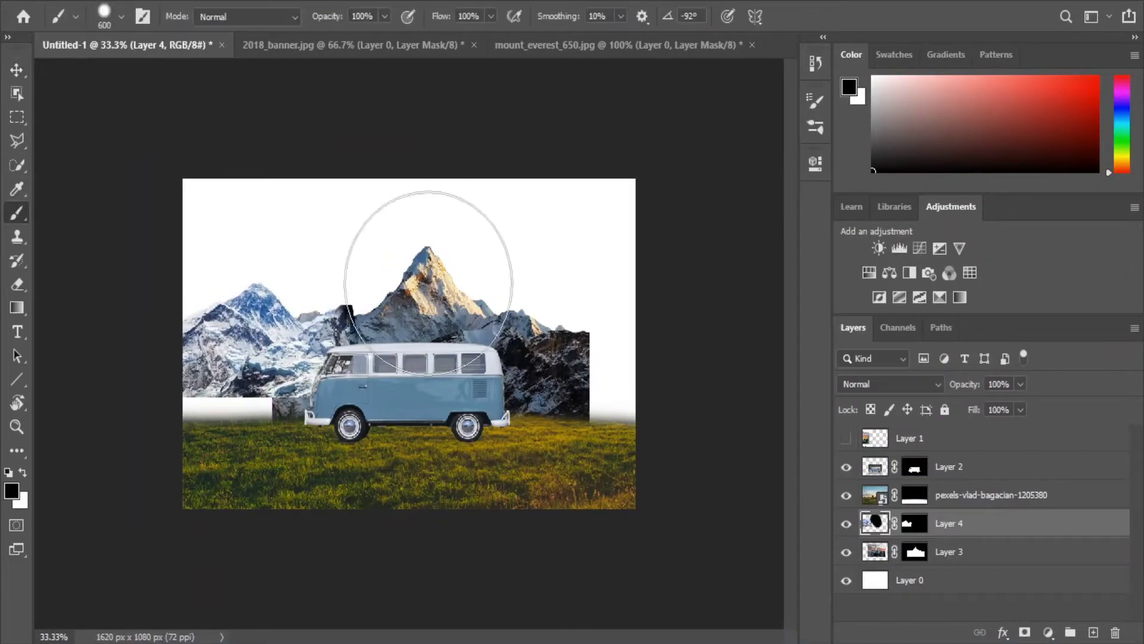
drag(416, 225, 430, 304)
Step: Bring a third everest mountain into the composite at the right
key(alt+bracketleft)
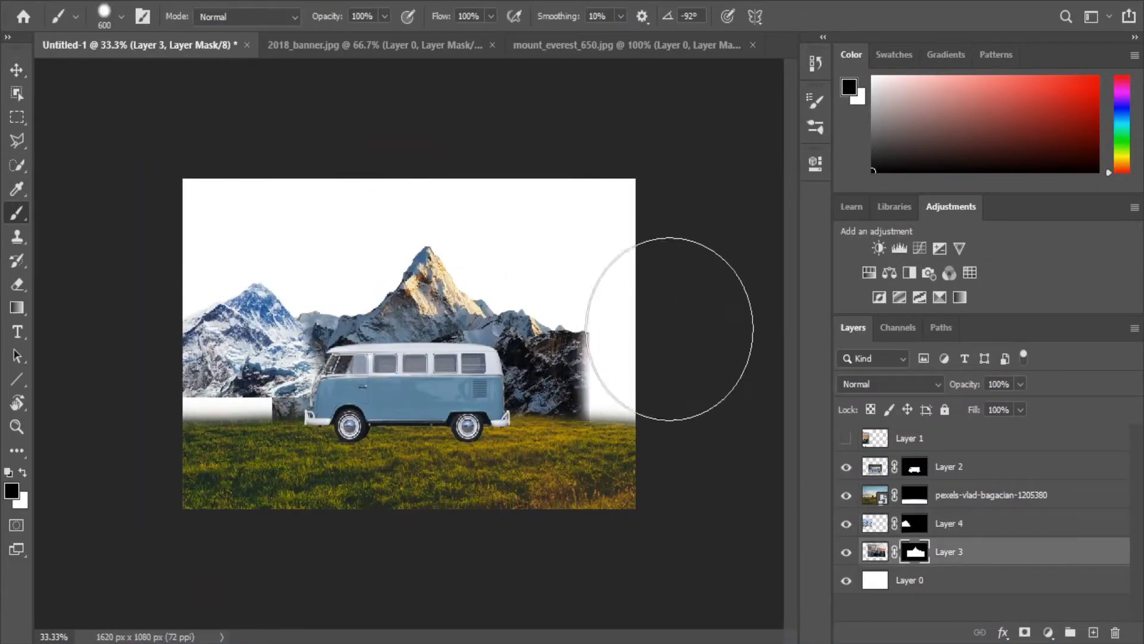
key(v)
click(626, 45)
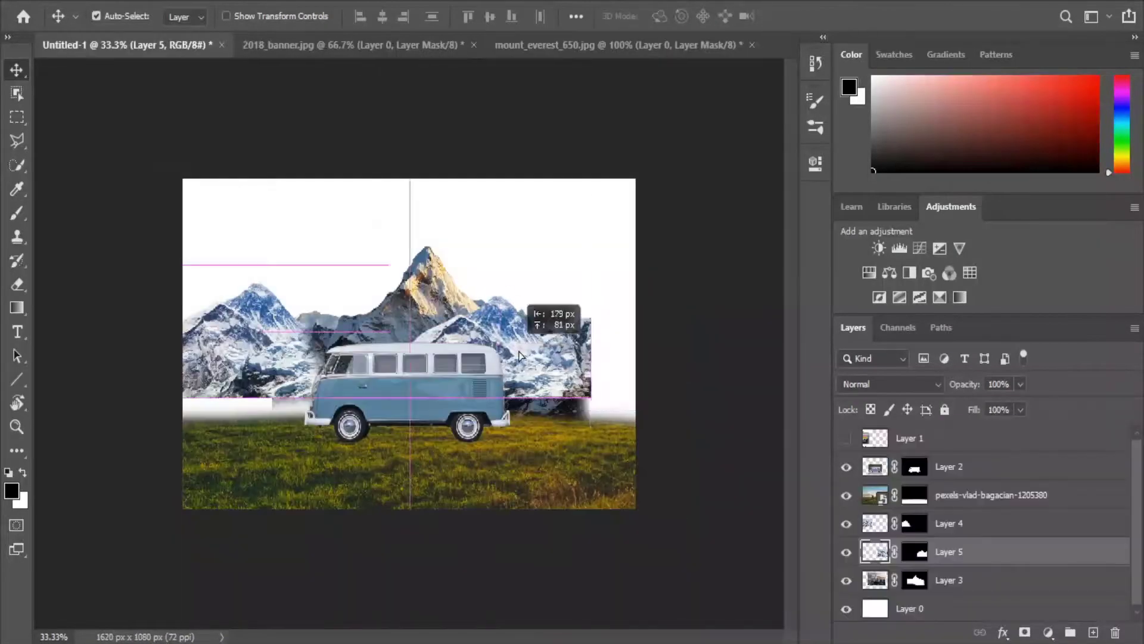
drag(309, 173, 553, 336)
Step: Add a Color Balance adjustment shifting the central mountain's midtones toward cyan and blue
click(949, 580)
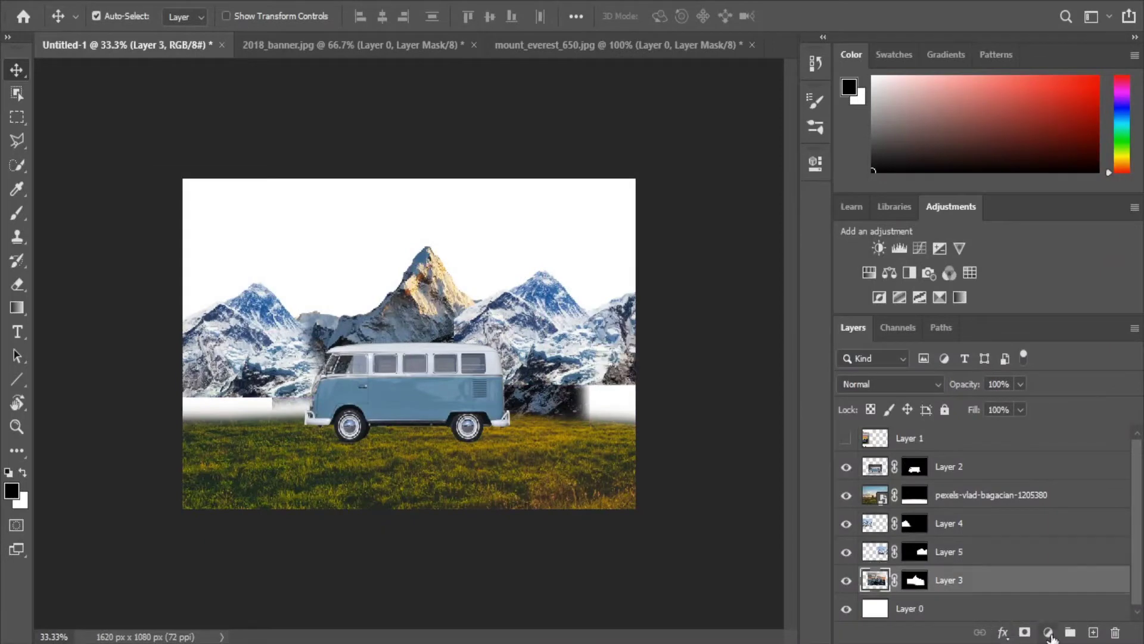
click(1048, 632)
click(1061, 469)
drag(652, 258, 629, 258)
mouse_move(651, 287)
mouse_down()
mouse_move(638, 288)
mouse_move(678, 319)
mouse_up()
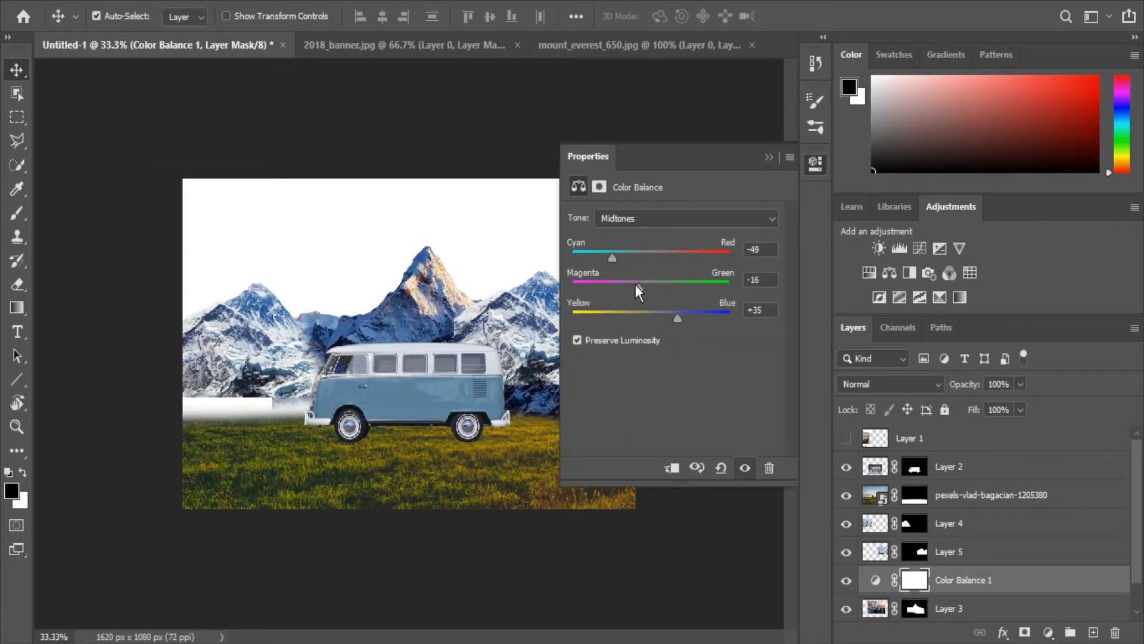
Step: Lower the right-hand mountain and place the pine tree image at the left
click(769, 157)
drag(569, 271, 576, 357)
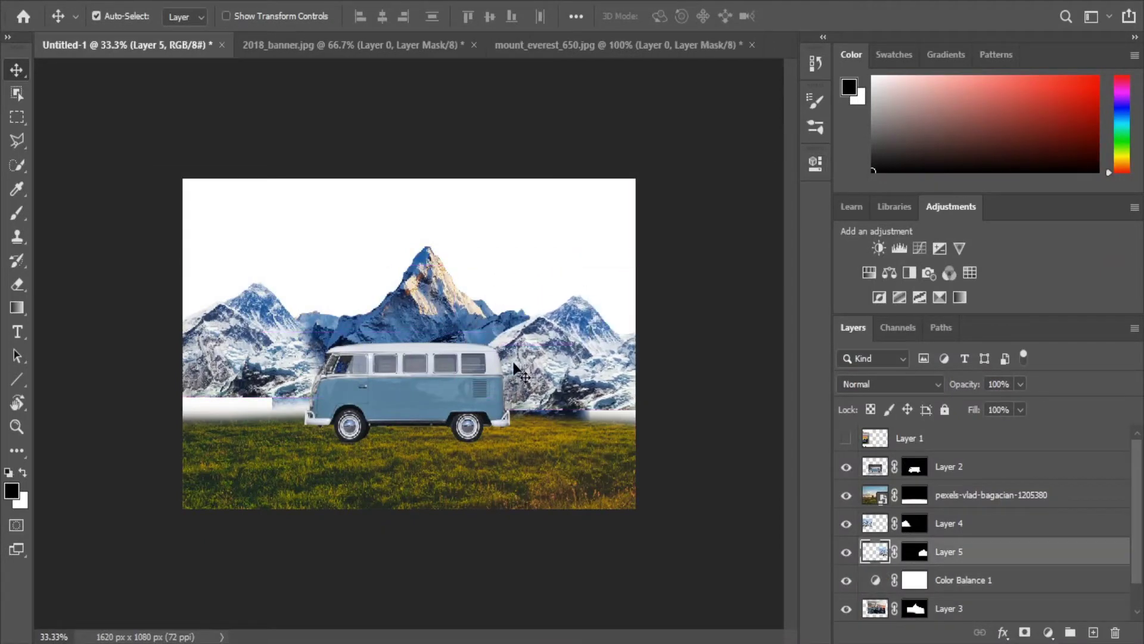
key(b)
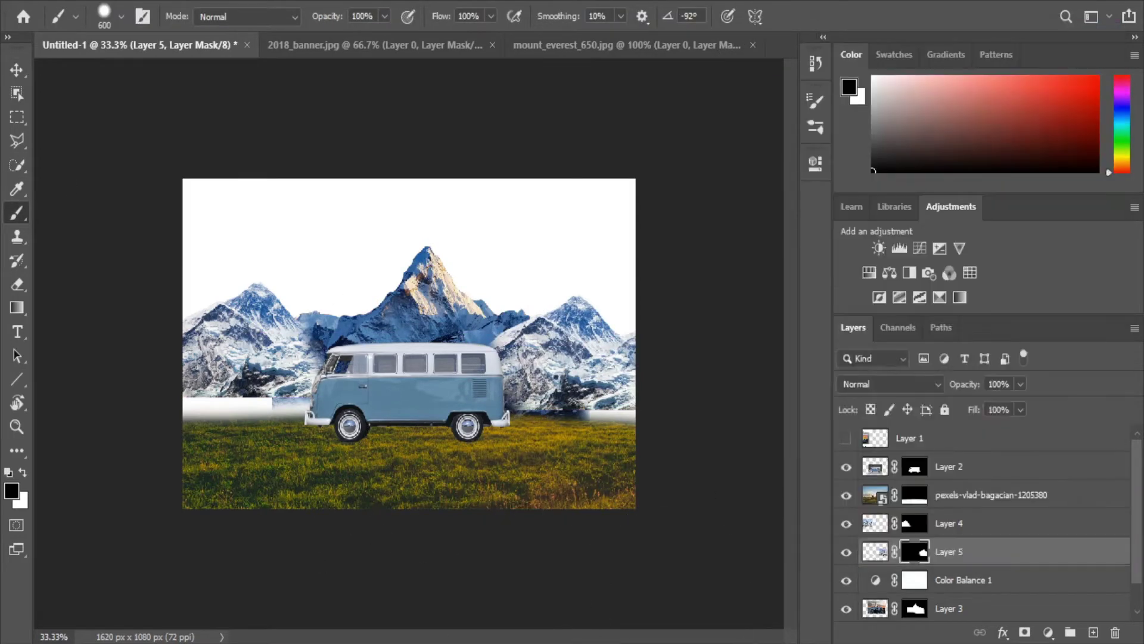
key(Return)
mouse_move(954, 438)
mouse_down()
mouse_move(976, 534)
mouse_move(976, 508)
mouse_up()
Step: Copy a strip from the lower left of the left mountain onto a new layer
key(m)
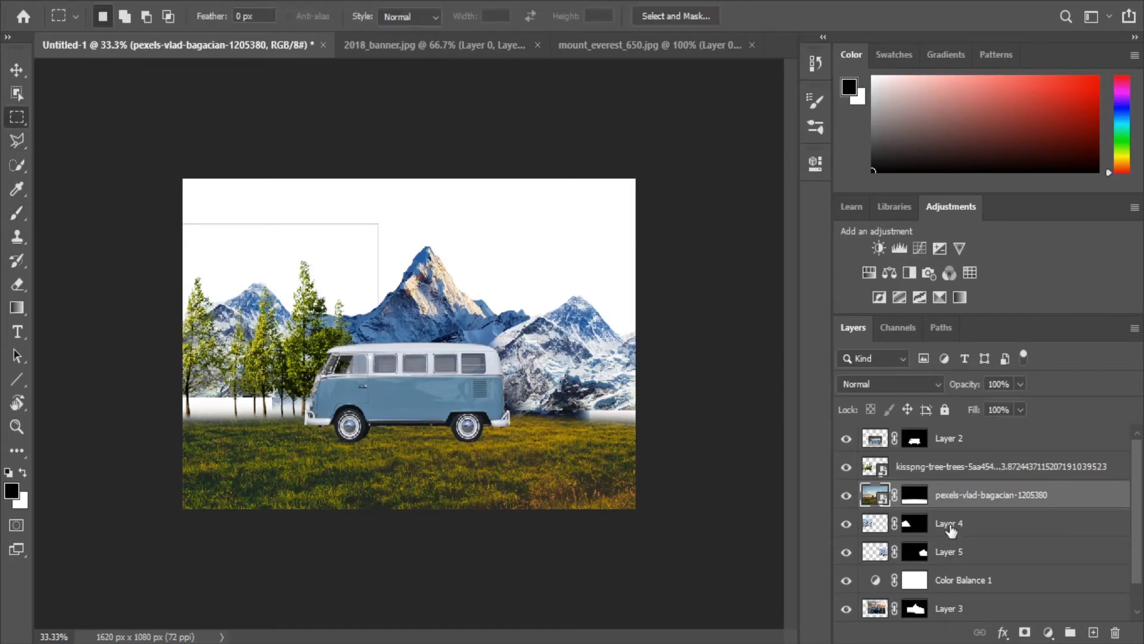
click(949, 524)
drag(183, 371, 324, 398)
right_click(258, 372)
click(347, 165)
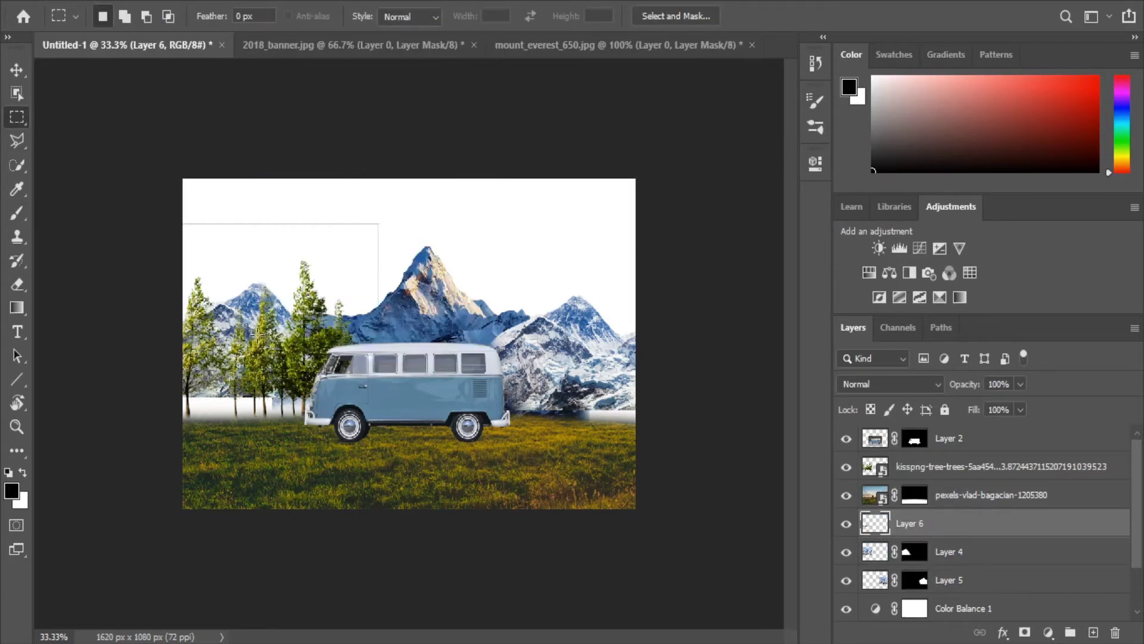
Step: Select the van, copied patch and right mountain layers in turn
key(g)
key(v)
click(999, 442)
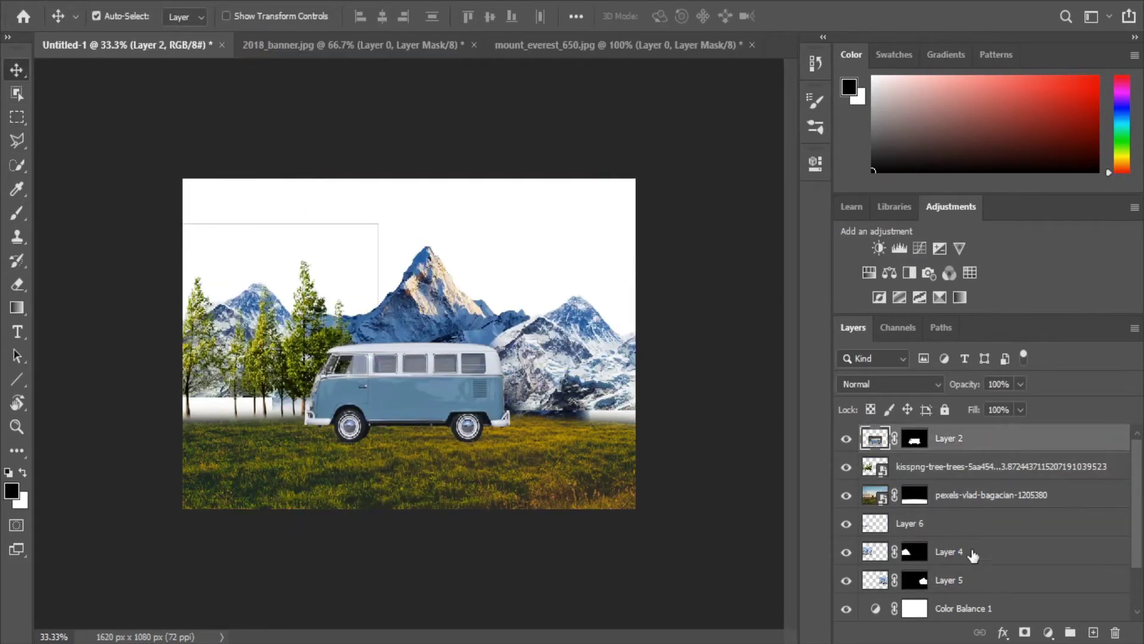
click(969, 527)
click(954, 580)
Step: Fill the white gap at the right horizon, then duplicate the pine tree layer
click(18, 118)
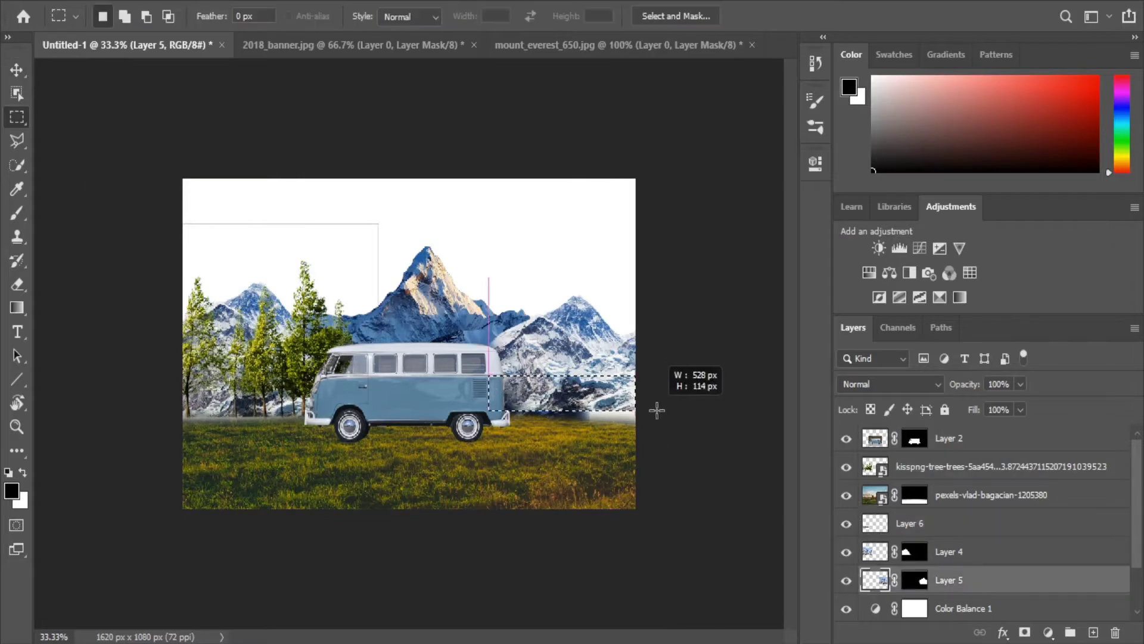
key(ctrl+d)
key(v)
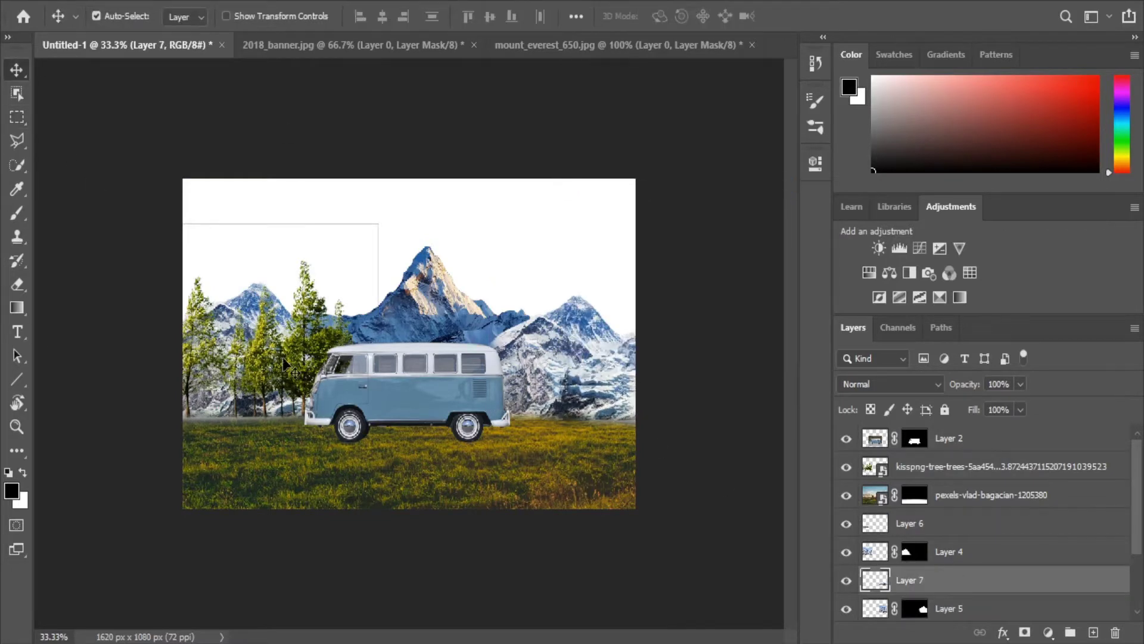
click(284, 364)
key(ctrl+j)
Step: Move the tree copy to the right and flip it horizontally
drag(285, 364, 358, 364)
key(ctrl+t)
right_click(358, 363)
click(364, 591)
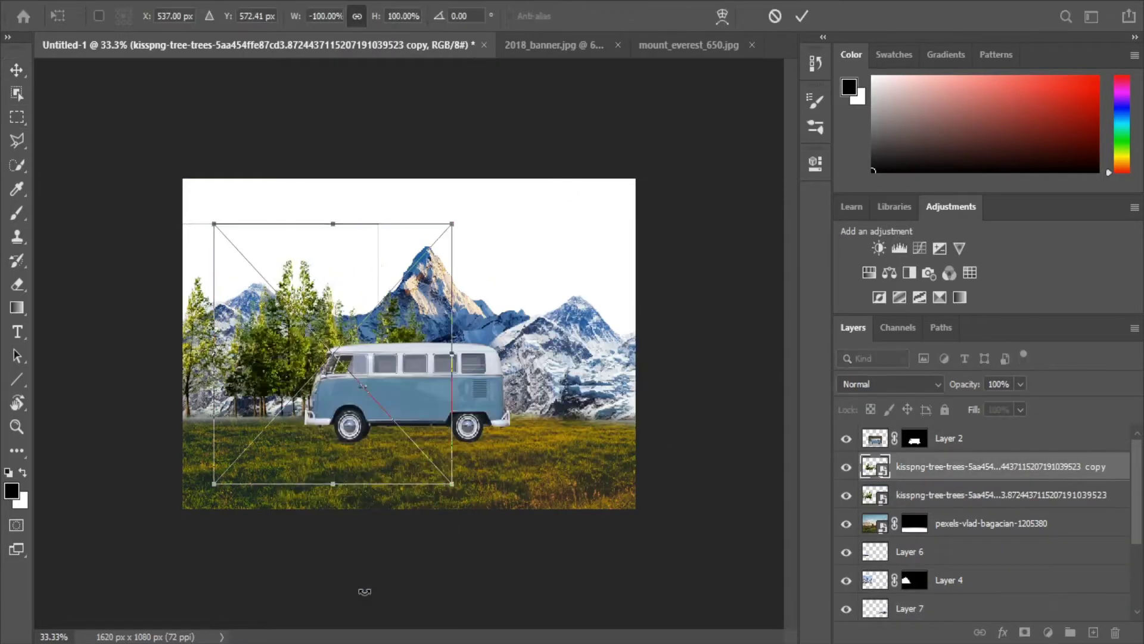
key(shift+Right)
key(shift+Right)
key(shift+Right)
key(shift+Left)
key(shift+Left)
key(shift+Left)
key(shift+Left)
key(shift+Left)
key(shift+Left)
key(shift+Left)
key(shift+Left)
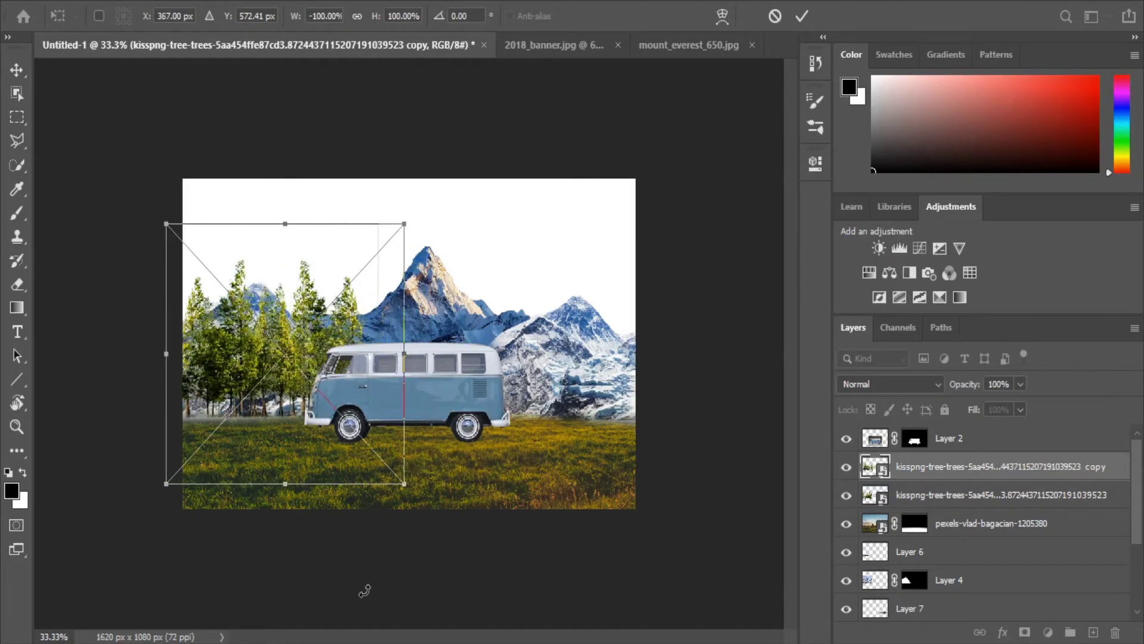
key(Return)
Step: Add a layer mask to the tree copy for brushing its edges
click(1025, 631)
key(b)
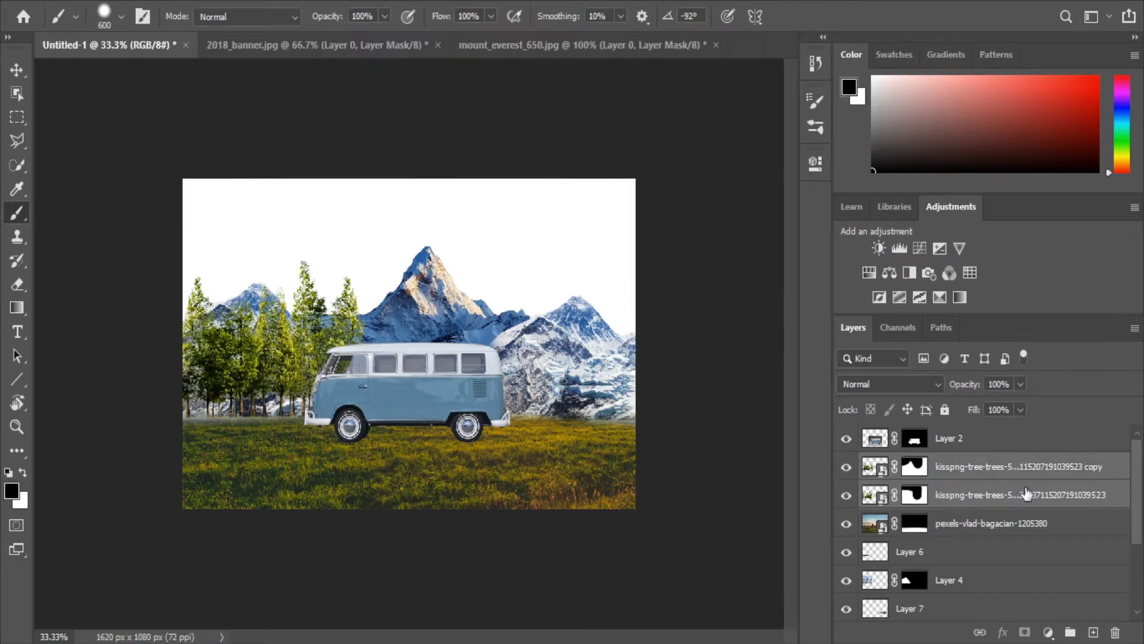
click(19, 74)
Step: Duplicate the trees, flip them horizontally and position them at the right edge
key(ctrl+j)
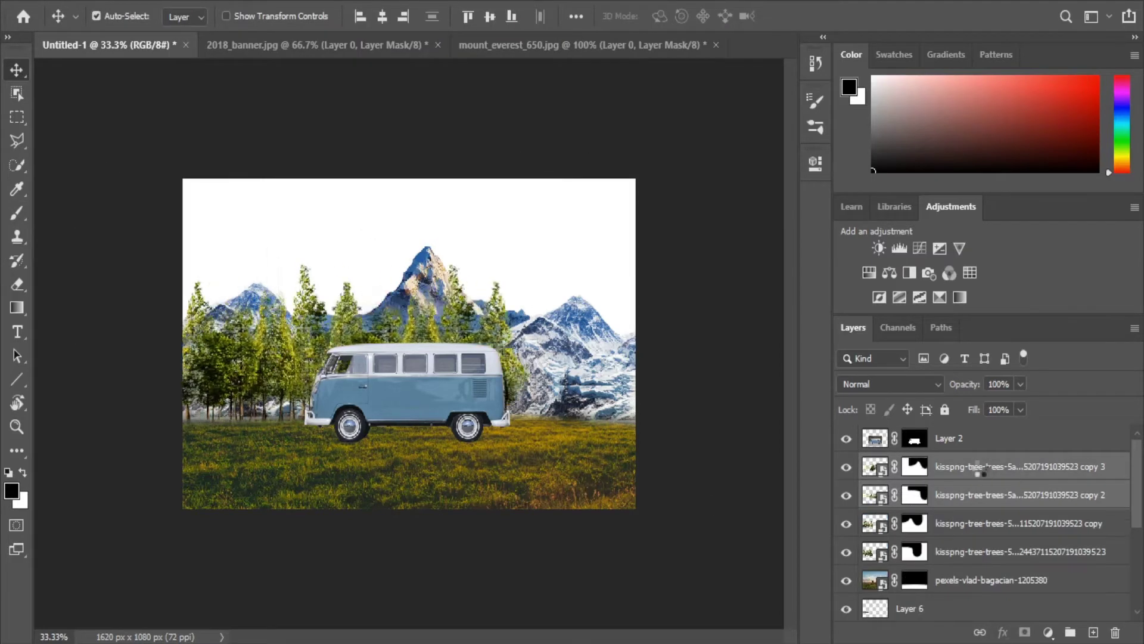
right_click(461, 327)
key(ctrl+t)
right_click(393, 333)
click(460, 614)
drag(527, 453, 533, 454)
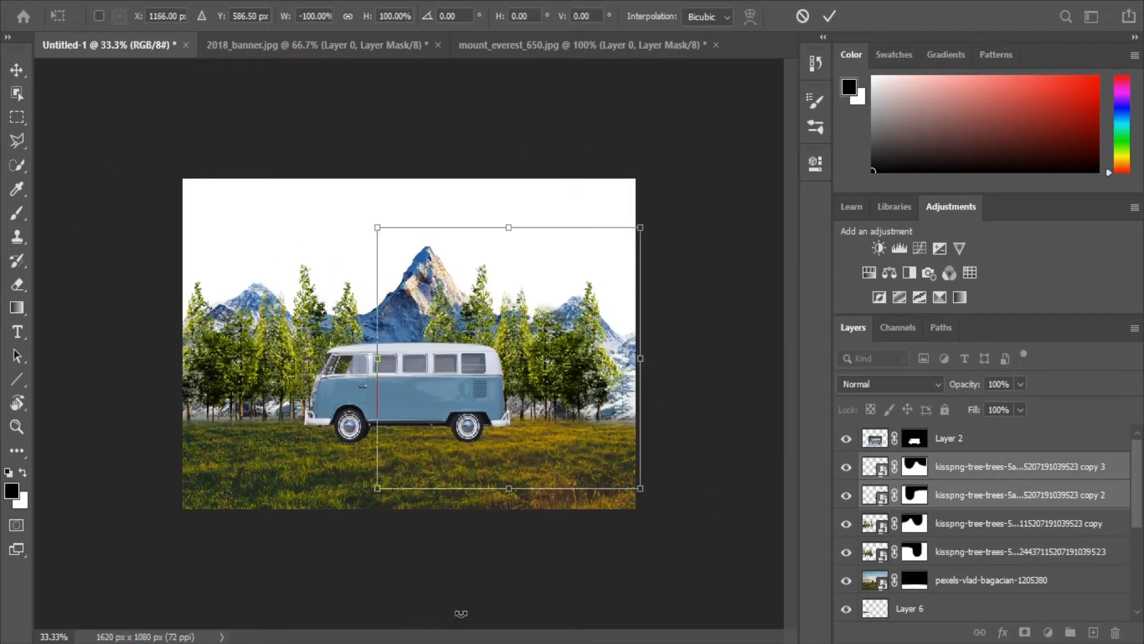
right_click(563, 422)
key(Escape)
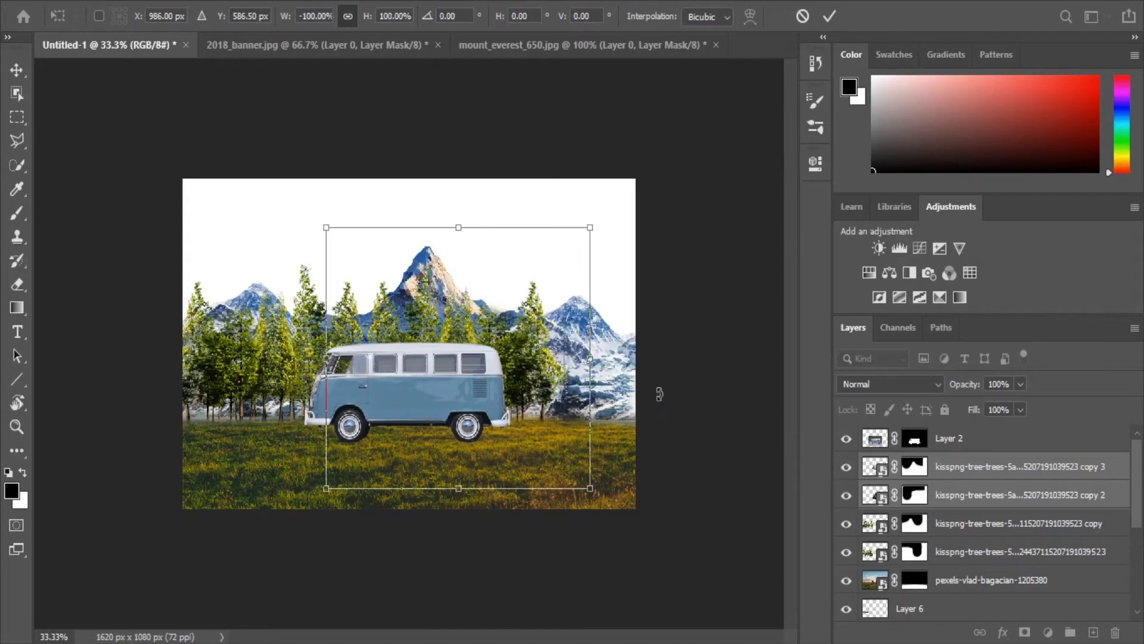
drag(533, 384, 614, 384)
key(Return)
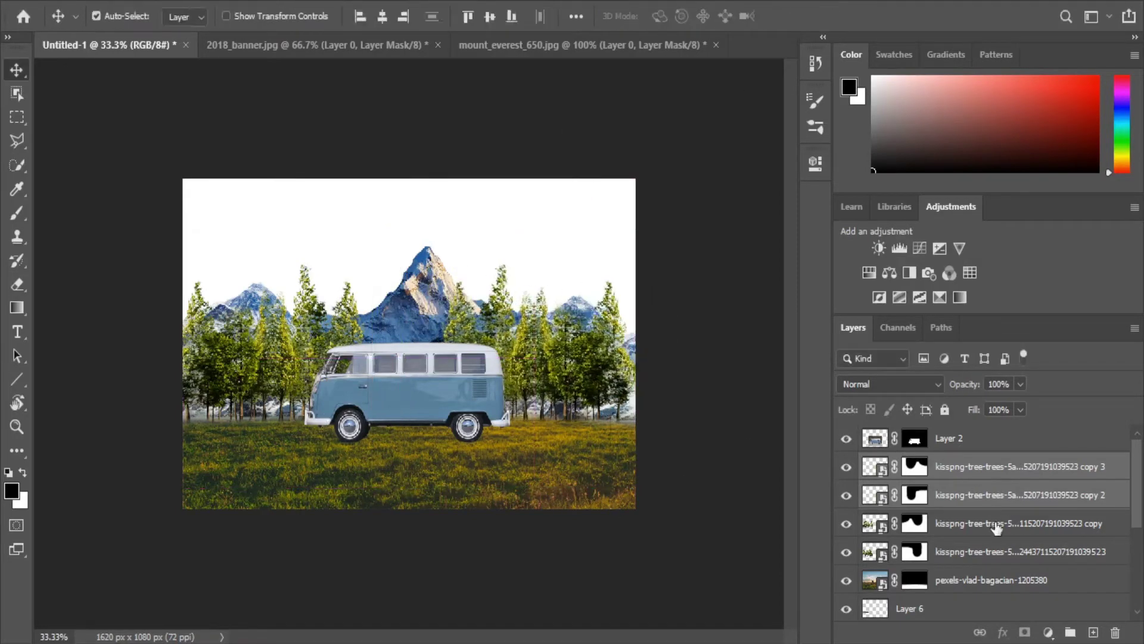
Step: Group all five tree layers as 'tr' and target copy 4's mask for painting
key(ctrl+j)
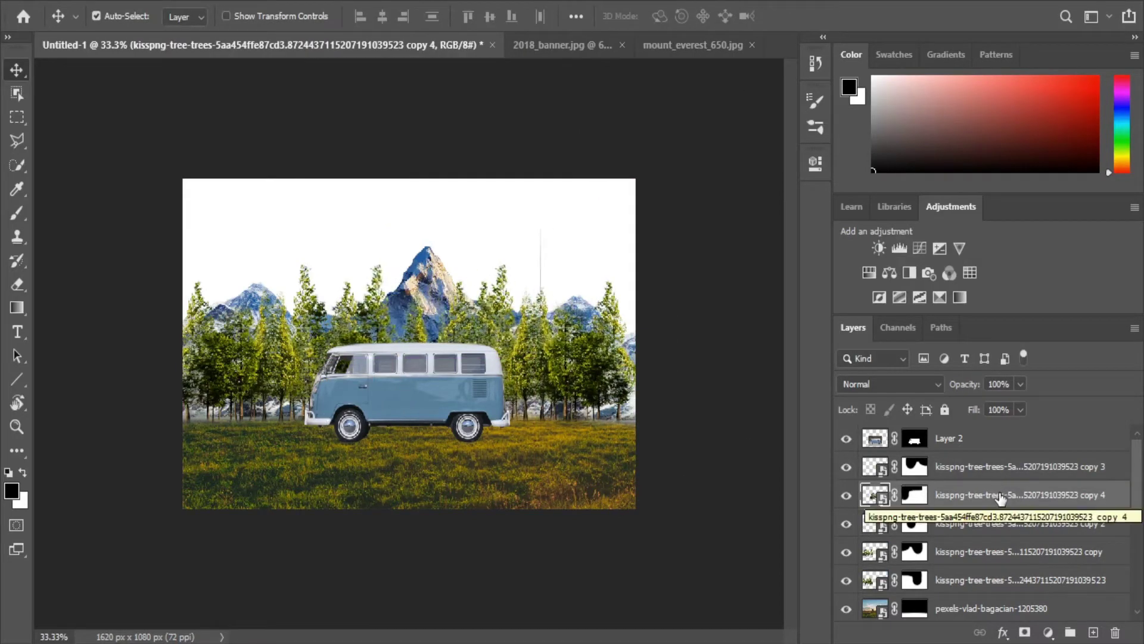
click(997, 466)
scroll(996, 507, down, 2)
shift+click(954, 536)
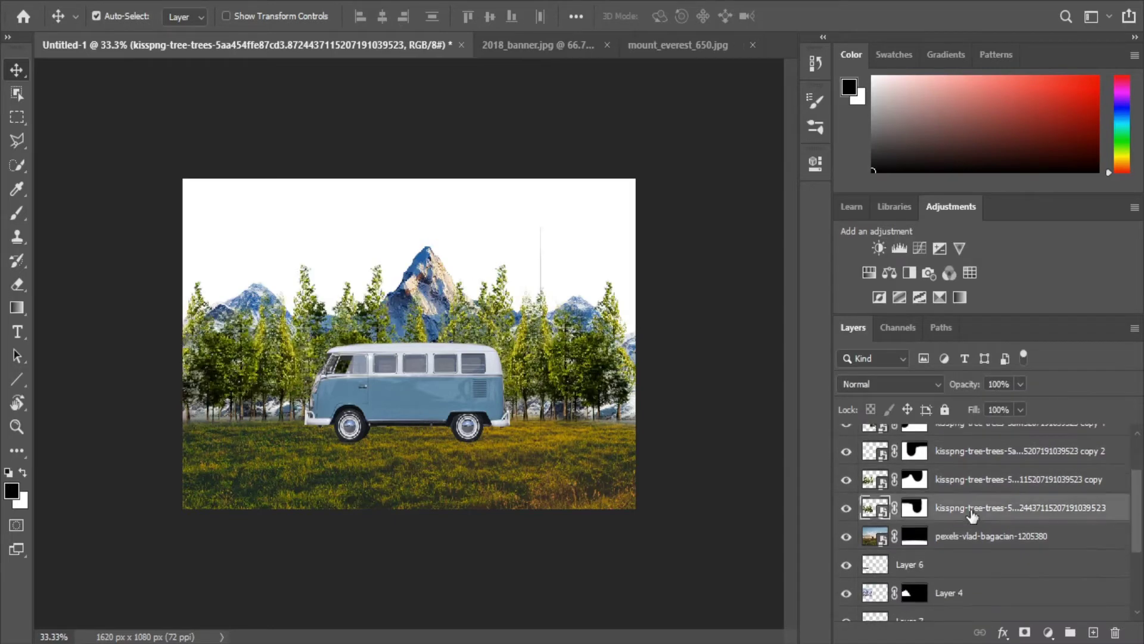
scroll(1014, 477, up, 2)
key(ctrl+g)
double_click(912, 463)
text(tr)
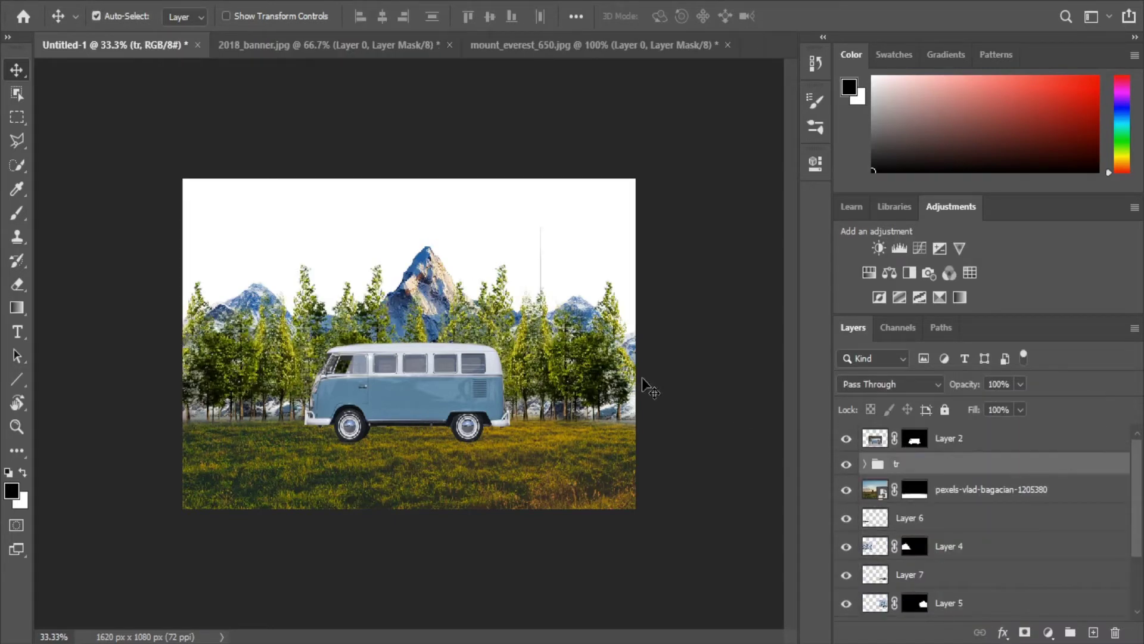
key(ctrl+z)
key(ctrl+z)
key(ctrl+z)
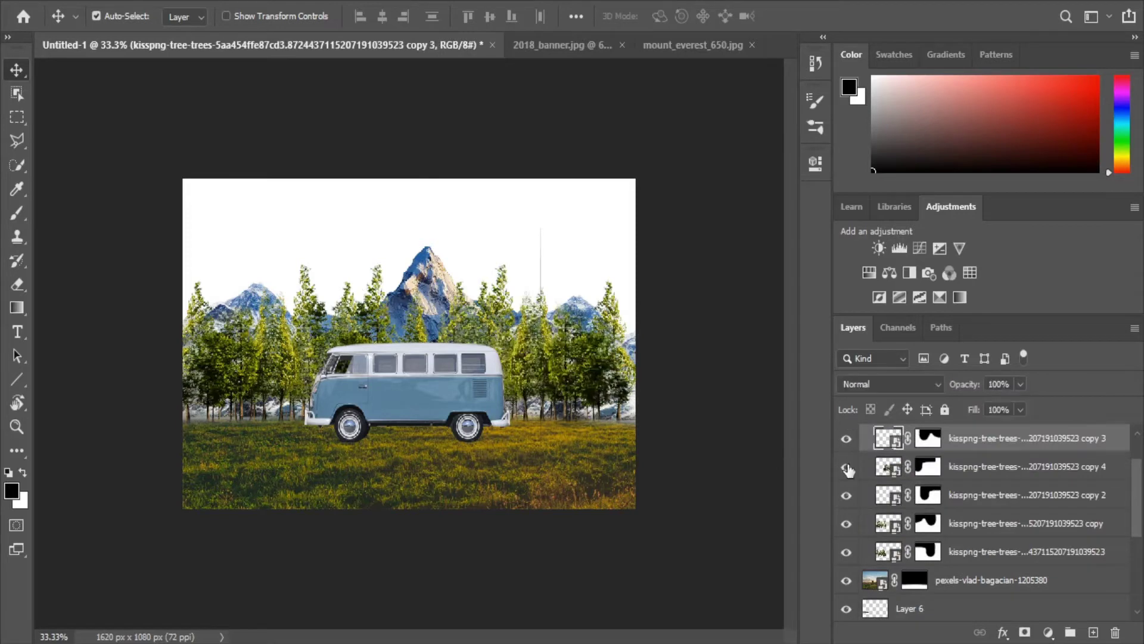
click(861, 467)
click(17, 216)
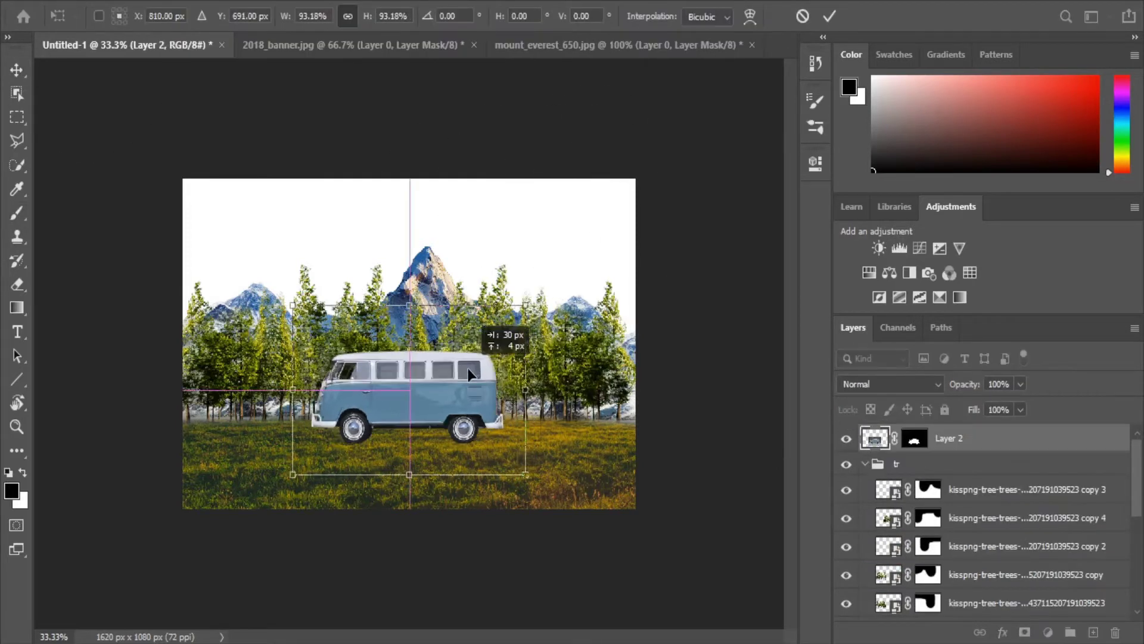
Step: Shrink and reposition the van on the grass, then place the bush image
drag(1043, 343, 242, 355)
mouse_move(395, 204)
mouse_down()
mouse_move(191, 301)
mouse_move(244, 360)
mouse_up()
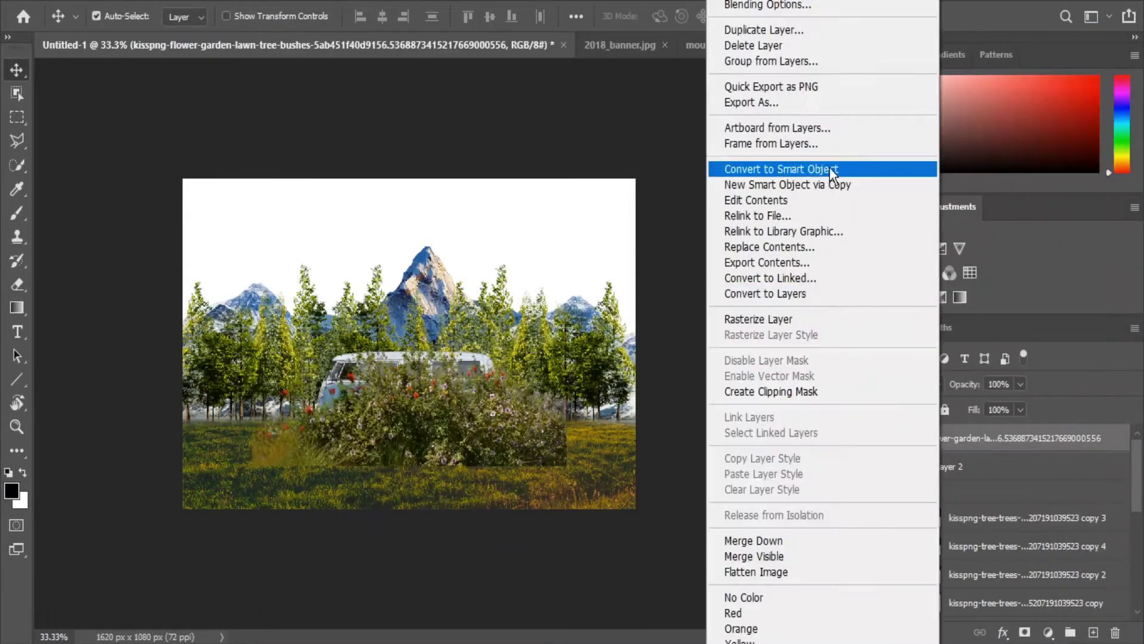
click(830, 169)
key(ctrl+t)
Step: Shrink the bush beside the van, duplicate it, and move both below the van layer
drag(567, 465, 247, 422)
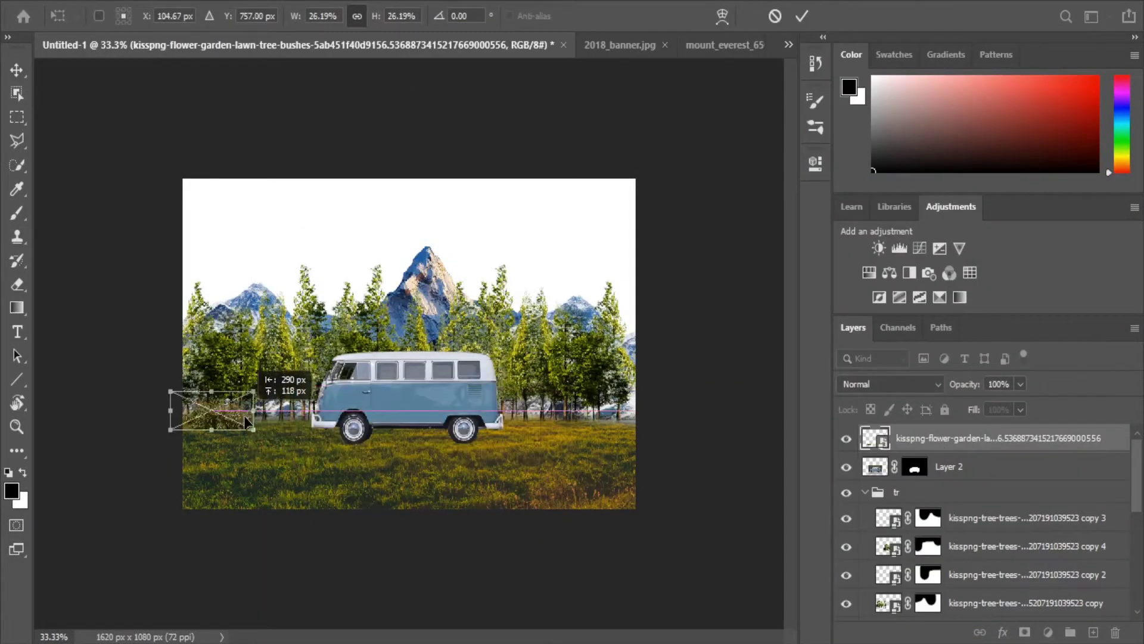
key(Return)
key(ctrl+j)
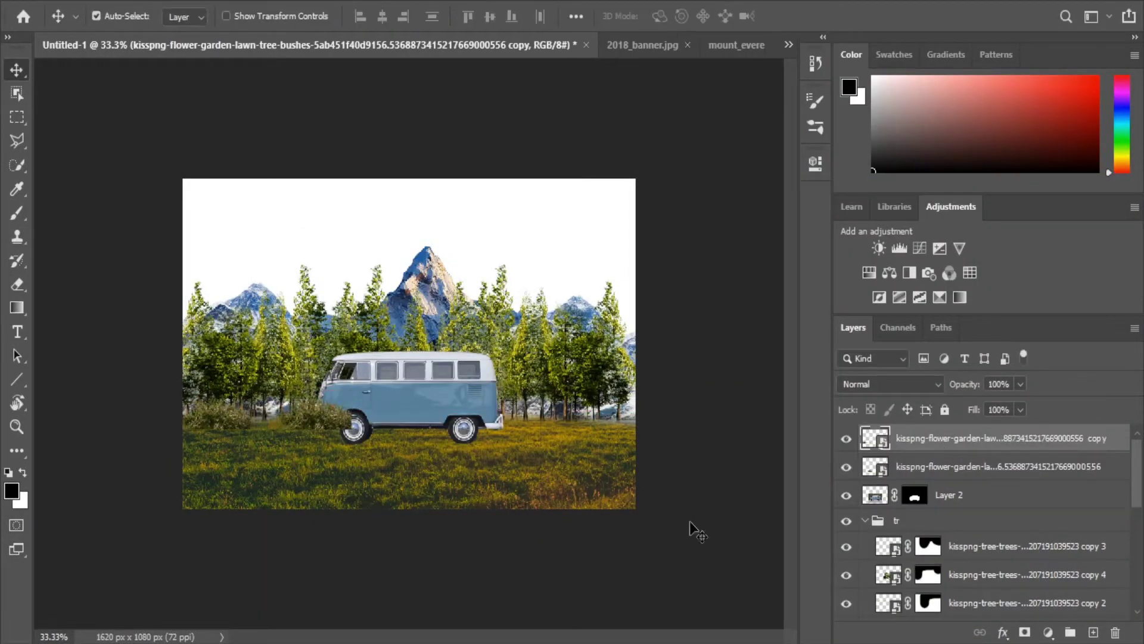
shift+click(978, 471)
drag(978, 471, 983, 513)
Step: Make two more bush copies and add a layer mask to the third copy
key(ctrl+j)
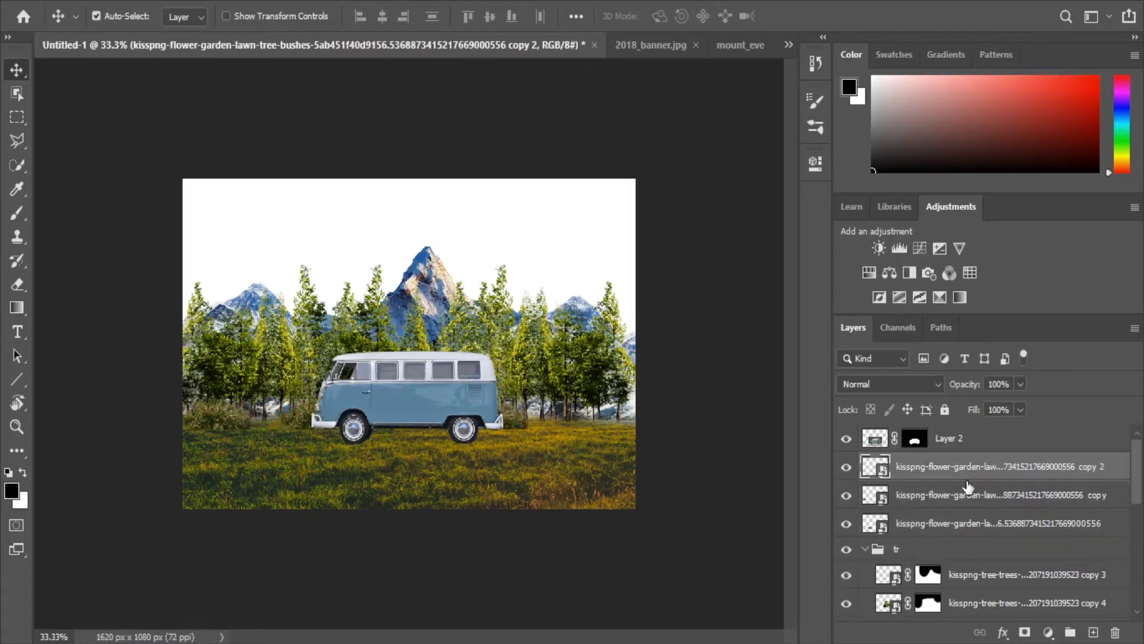
key(ctrl+j)
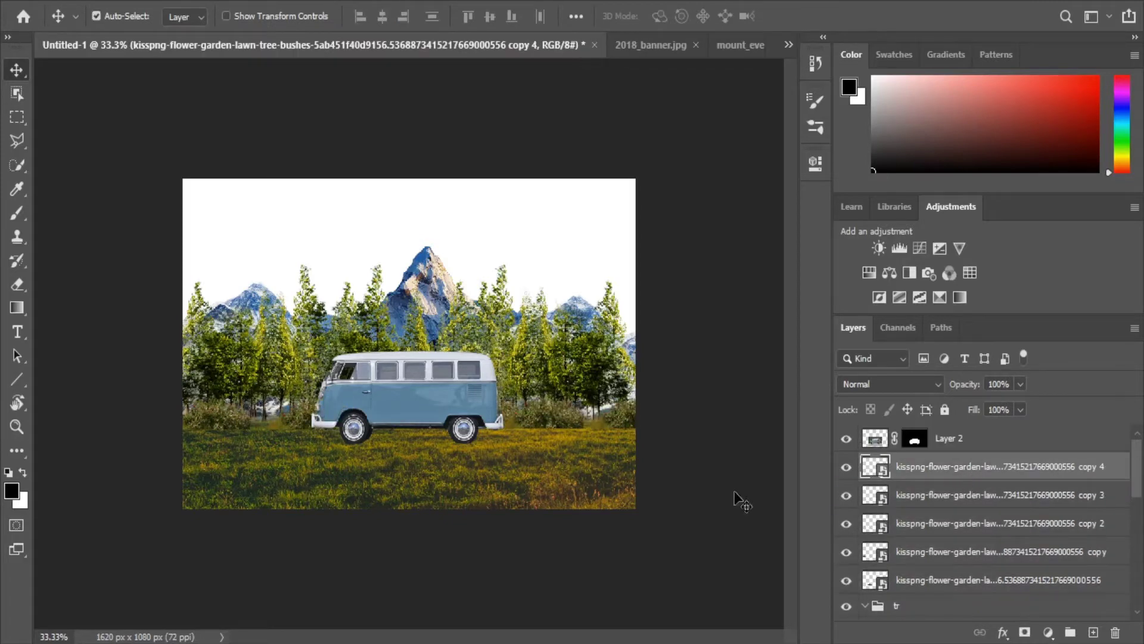
click(983, 495)
click(1024, 632)
key(b)
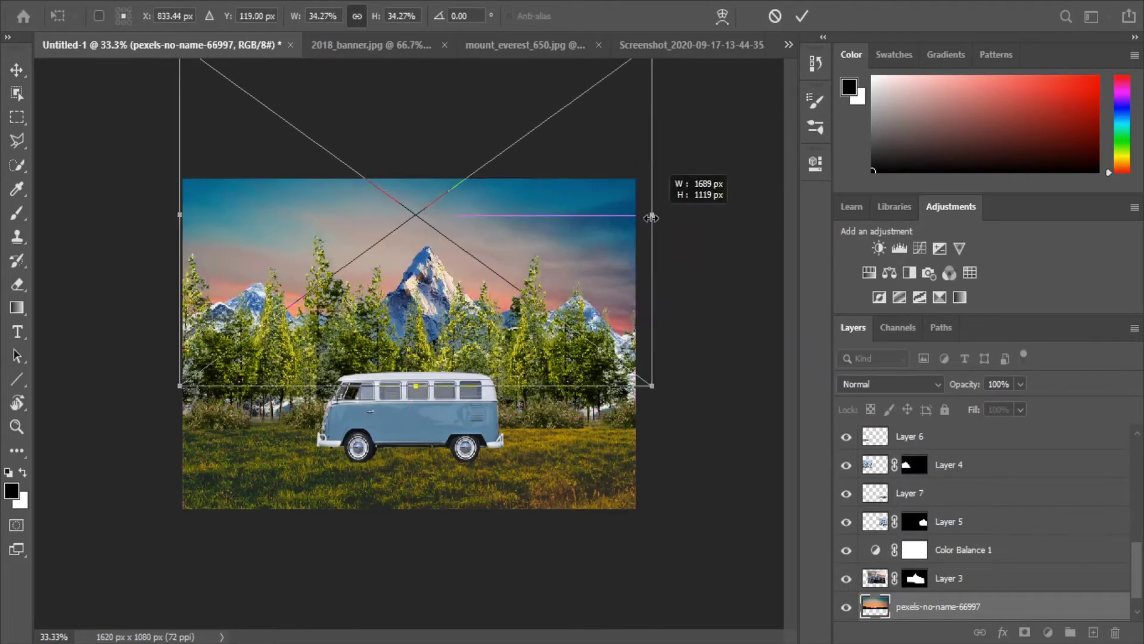
Step: Commit the stretched dusk sky and clip Color Balance 1 to mountain Layer 3
click(803, 18)
click(950, 577)
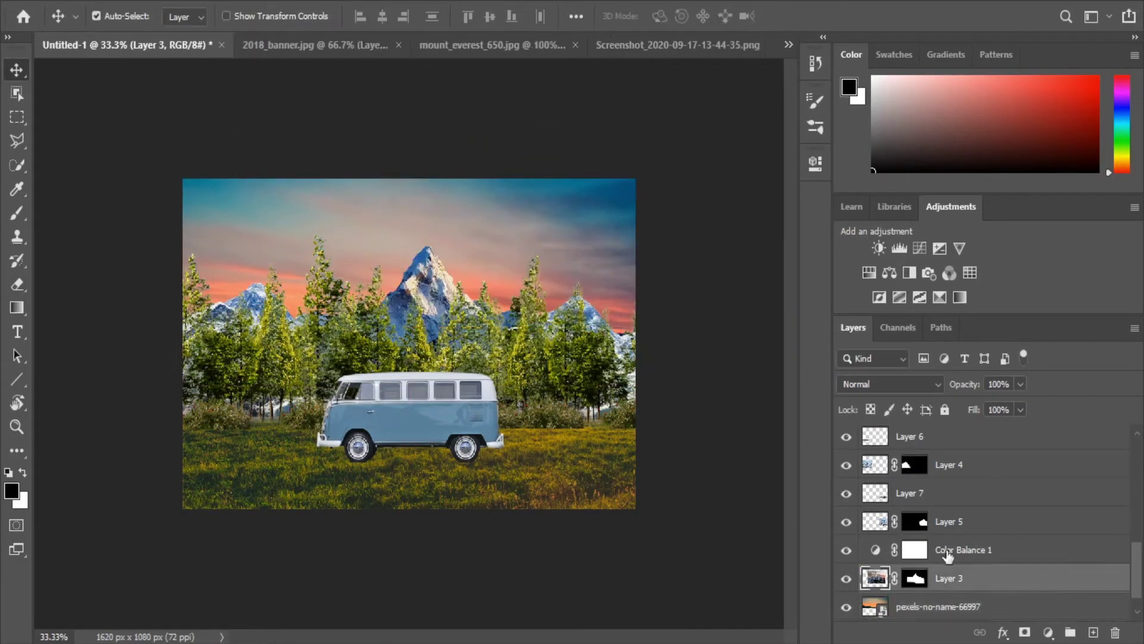
click(847, 523)
click(1001, 554)
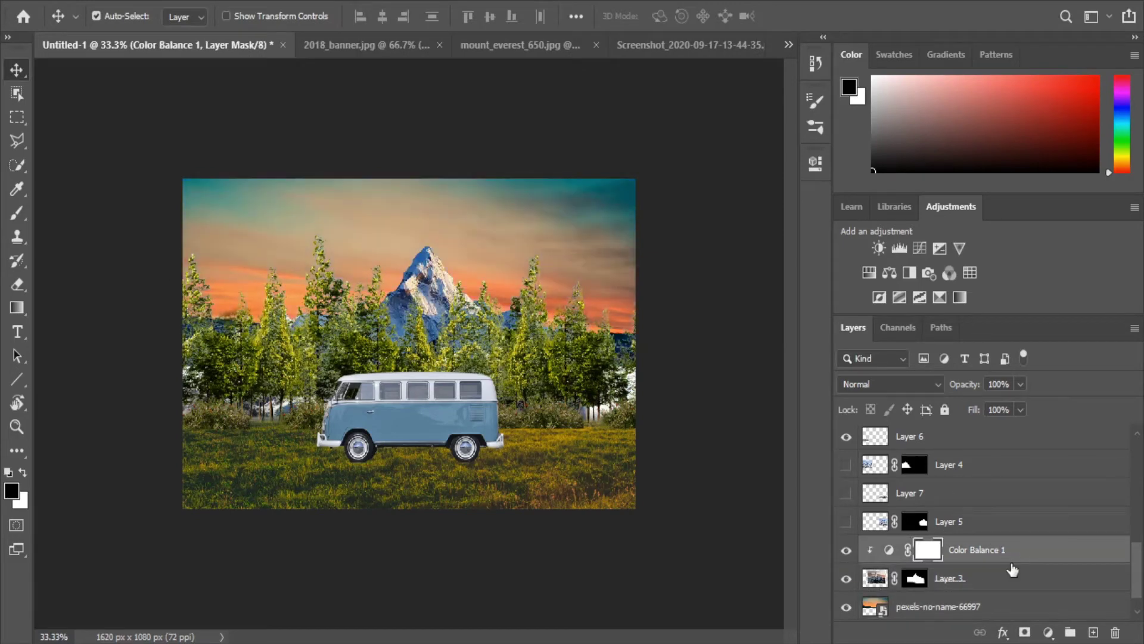
click(846, 521)
click(909, 436)
Step: Group the mountain layers as 'mount' and collapse the tr tree group
shift+click(949, 577)
right_click(949, 577)
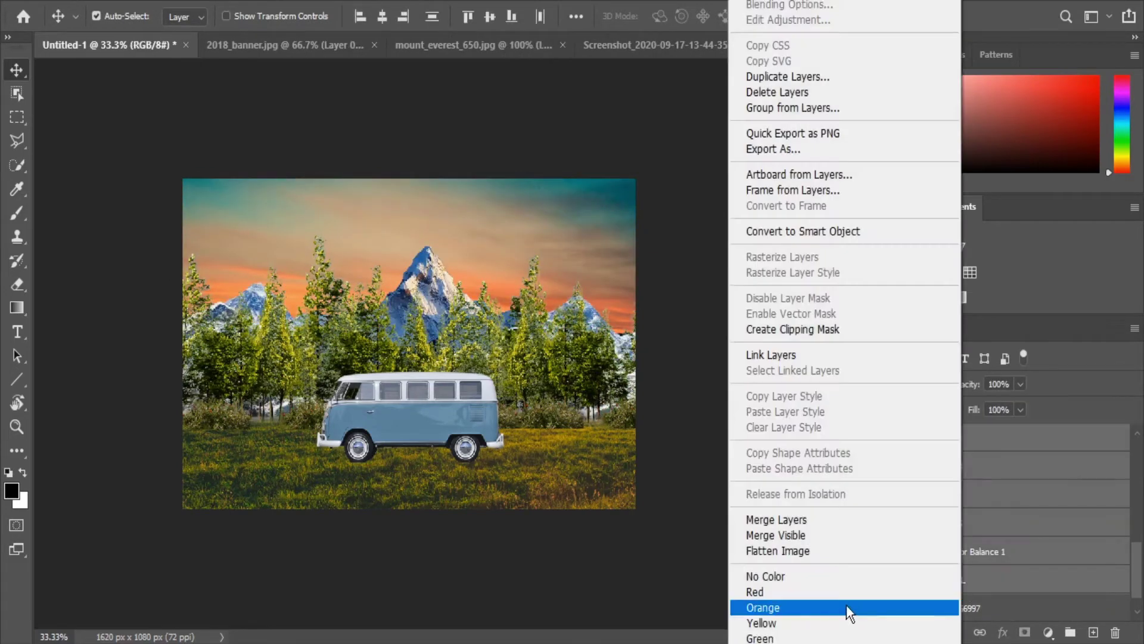
key(ctrl+g)
double_click(912, 552)
click(1007, 578)
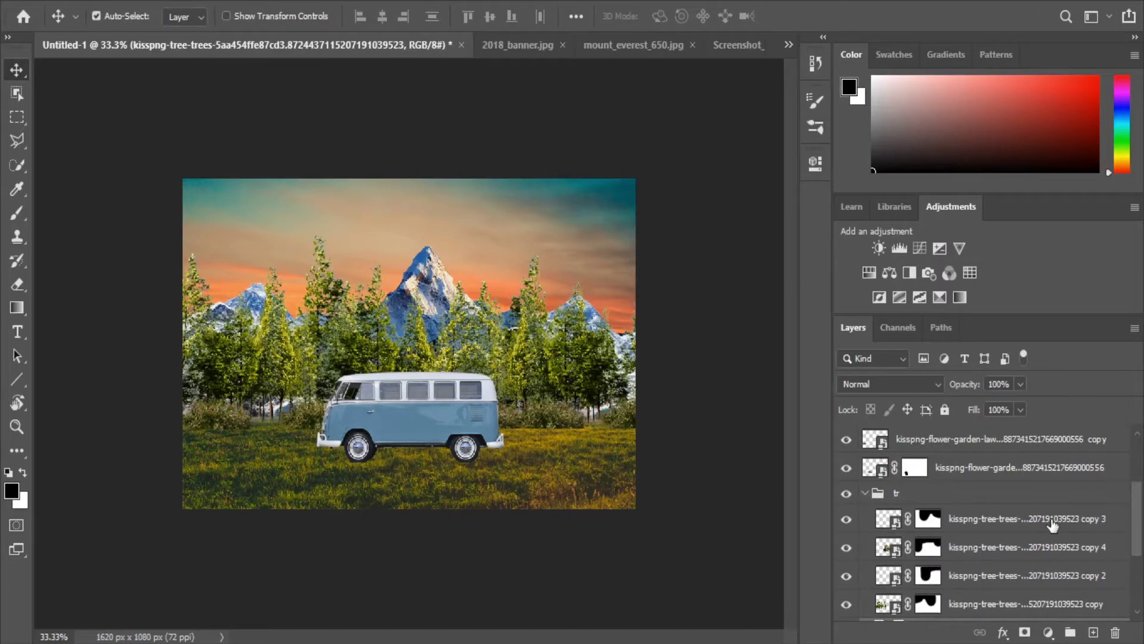
click(954, 493)
click(864, 493)
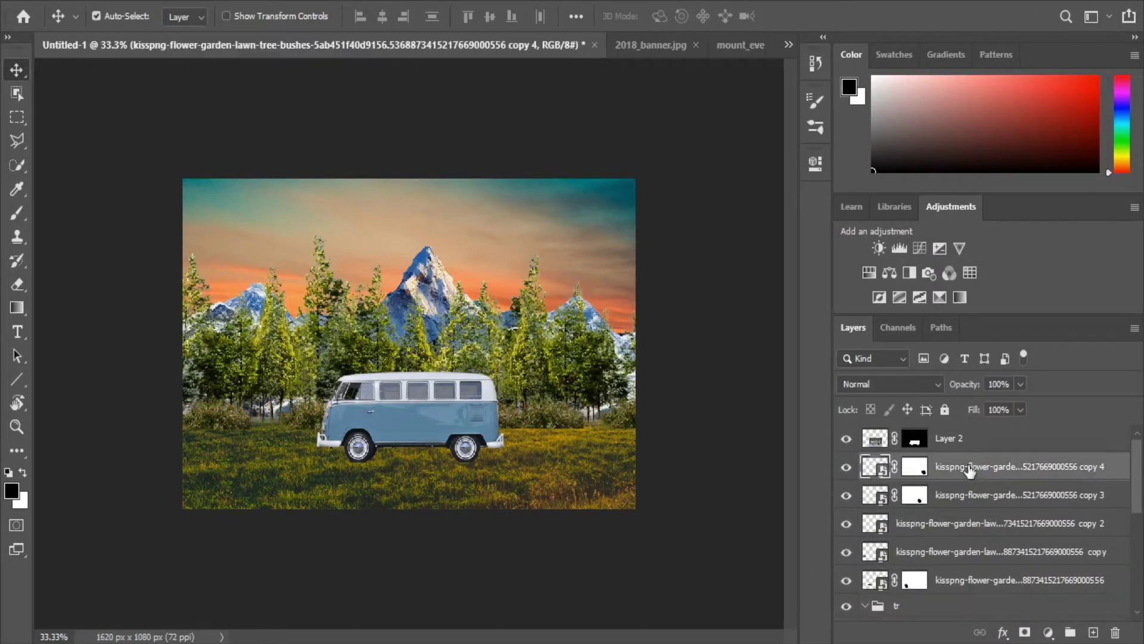
Step: Group the flower layers as 'bush' and rename the grass and sunset layers 'ground' and 'sky'
shift+click(1050, 483)
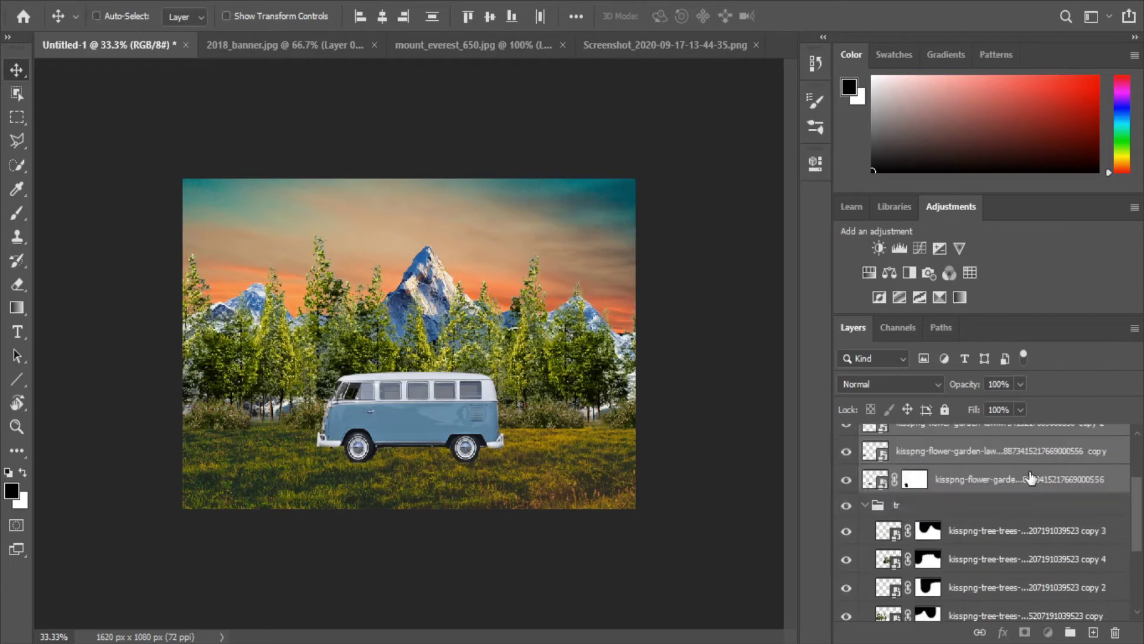
key(ctrl+g)
double_click(971, 512)
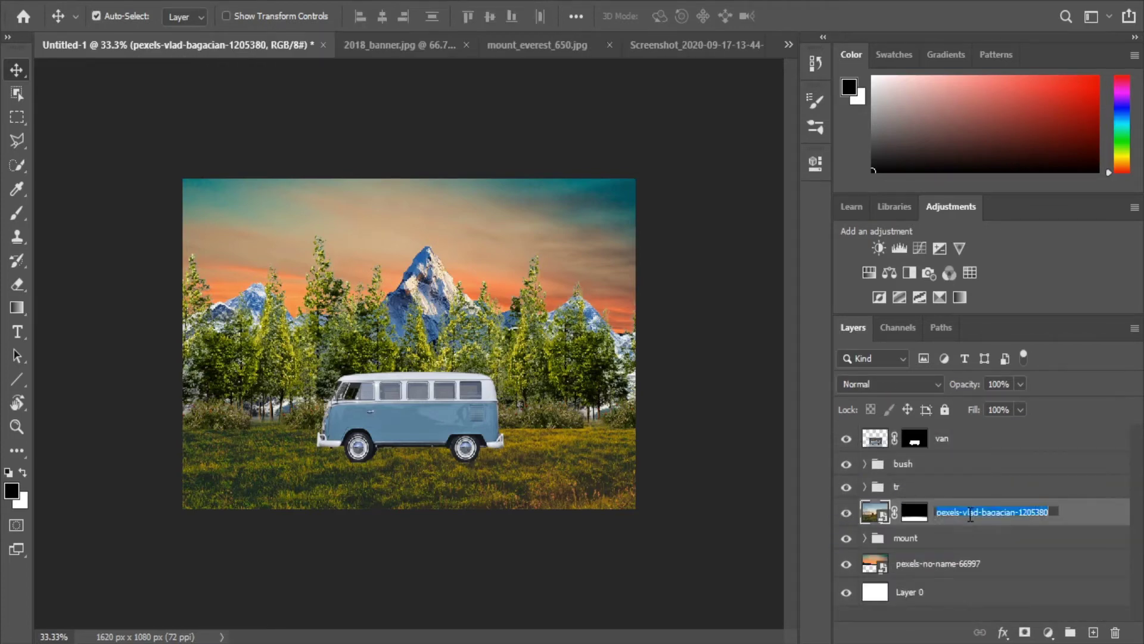
text(ground)
double_click(938, 563)
text(sky)
click(896, 486)
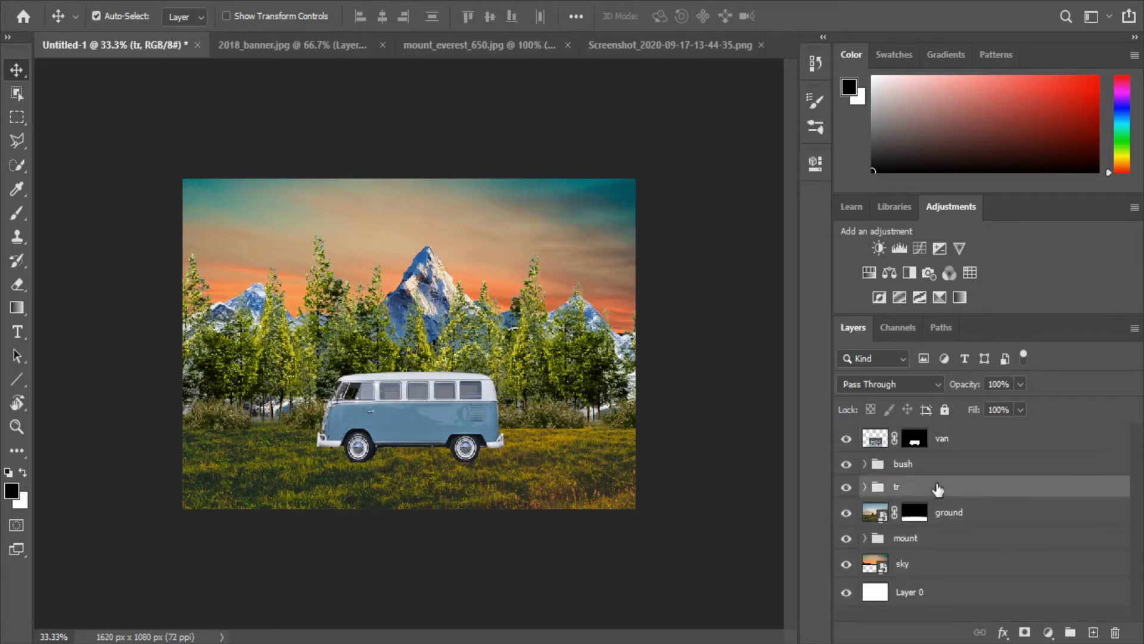
click(878, 248)
Step: Darken the trees to brightness -142 and add a Brightness/Contrast adjustment to the bush group
drag(672, 268, 577, 268)
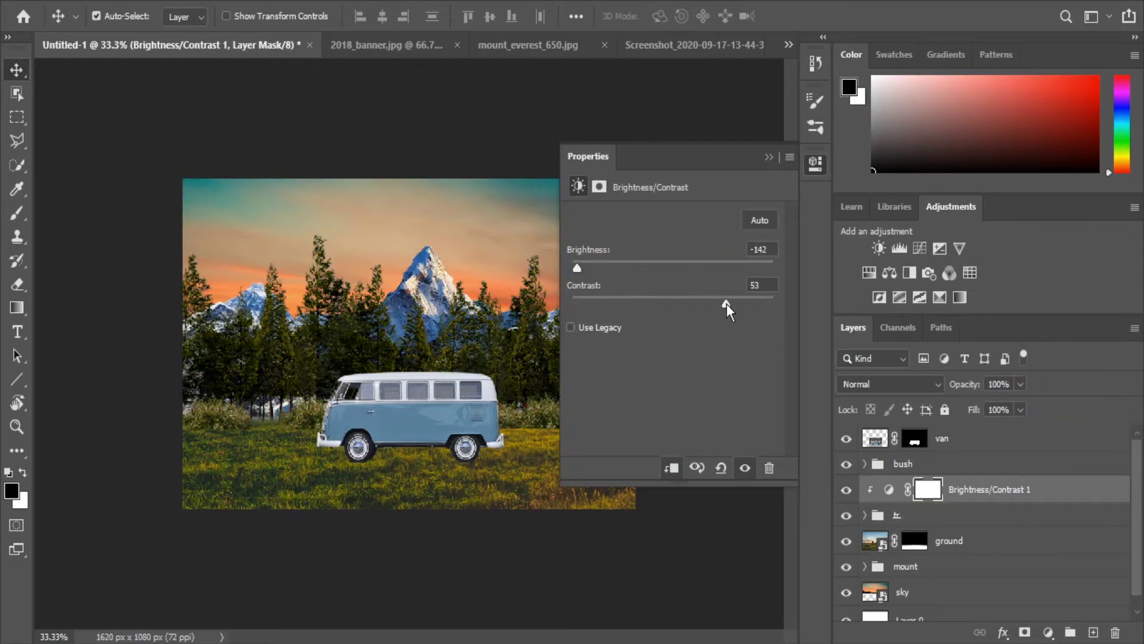
click(948, 468)
click(1048, 632)
click(1065, 372)
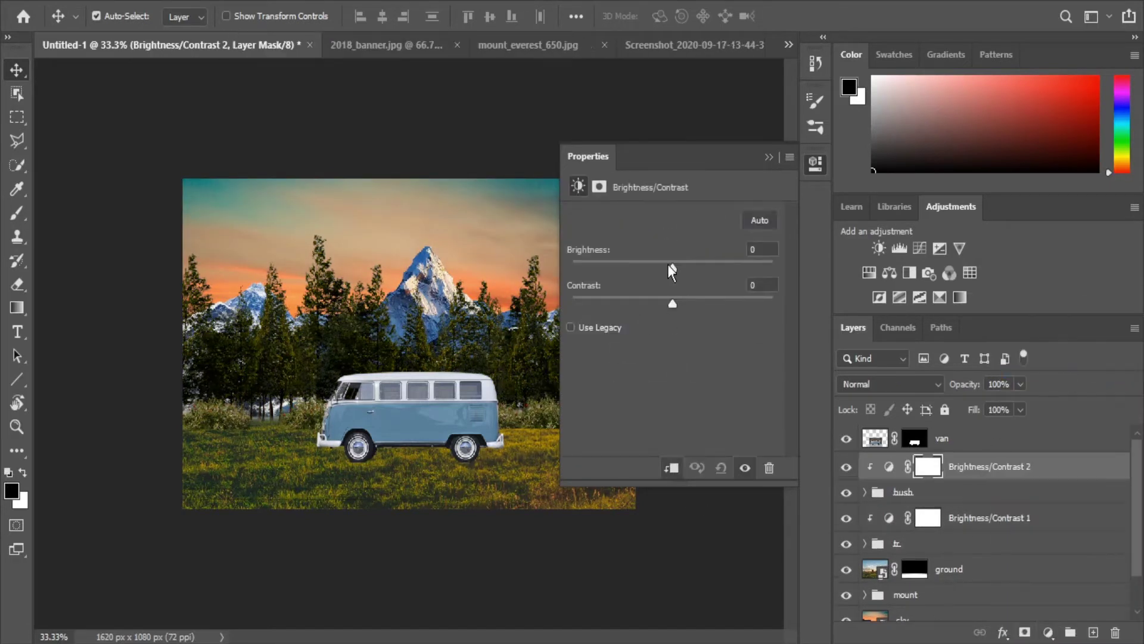
scroll(983, 524, down, 2)
Step: Add a Brightness/Contrast adjustment to the mount group, darkening it to brightness -120
click(906, 550)
click(1048, 632)
click(1065, 372)
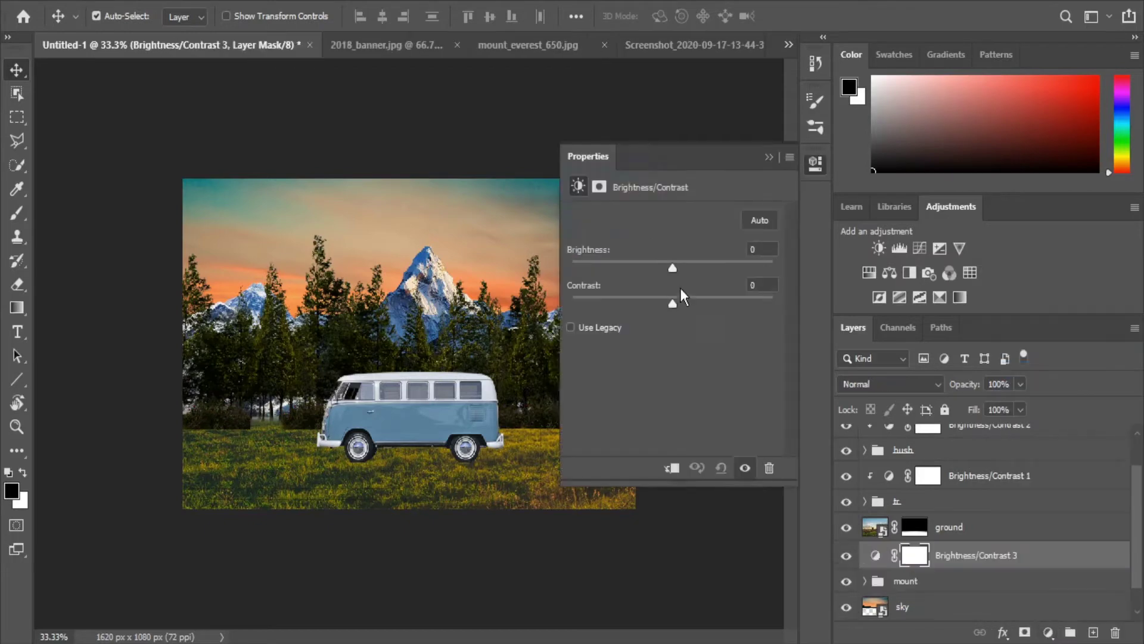
drag(672, 268, 591, 267)
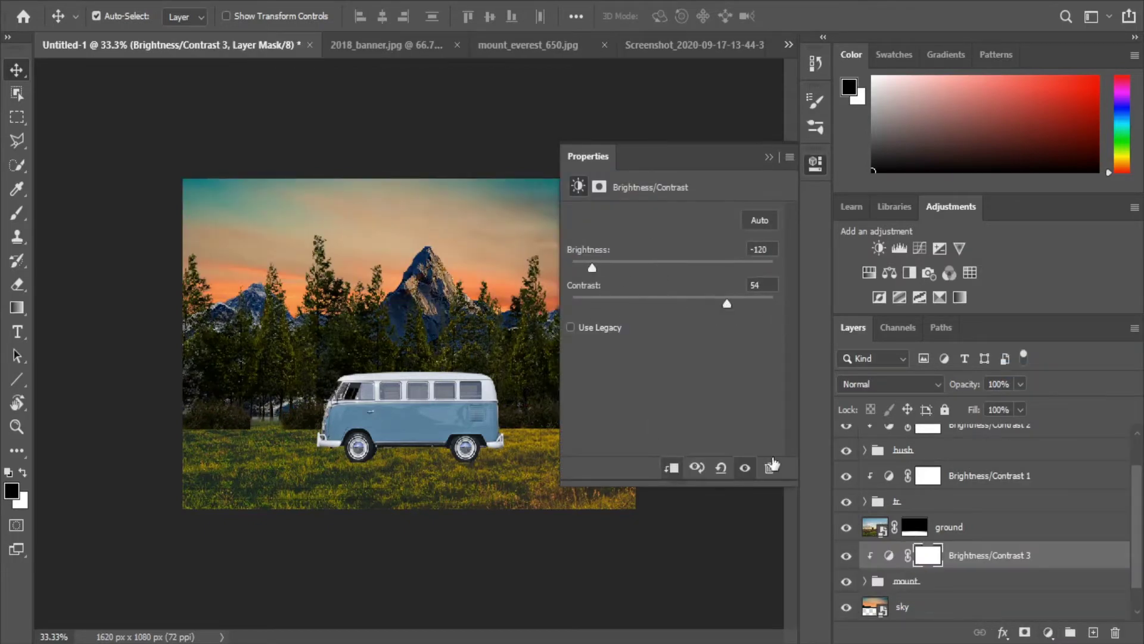
Step: Add a Brightness/Contrast adjustment clipped to the van at brightness -107
click(769, 156)
scroll(965, 477, up, 2)
click(969, 441)
click(1048, 631)
click(1066, 372)
drag(673, 268, 600, 268)
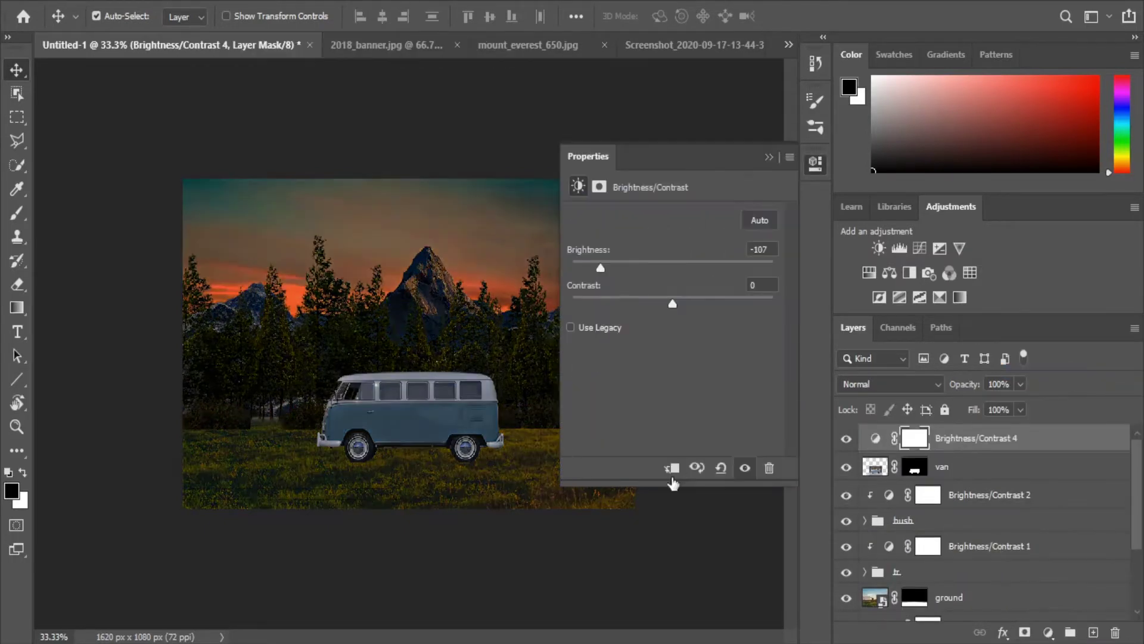
click(672, 468)
Step: Add a darkening Brightness/Contrast adjustment clipped to the ground layer
click(947, 597)
click(1048, 632)
click(1065, 372)
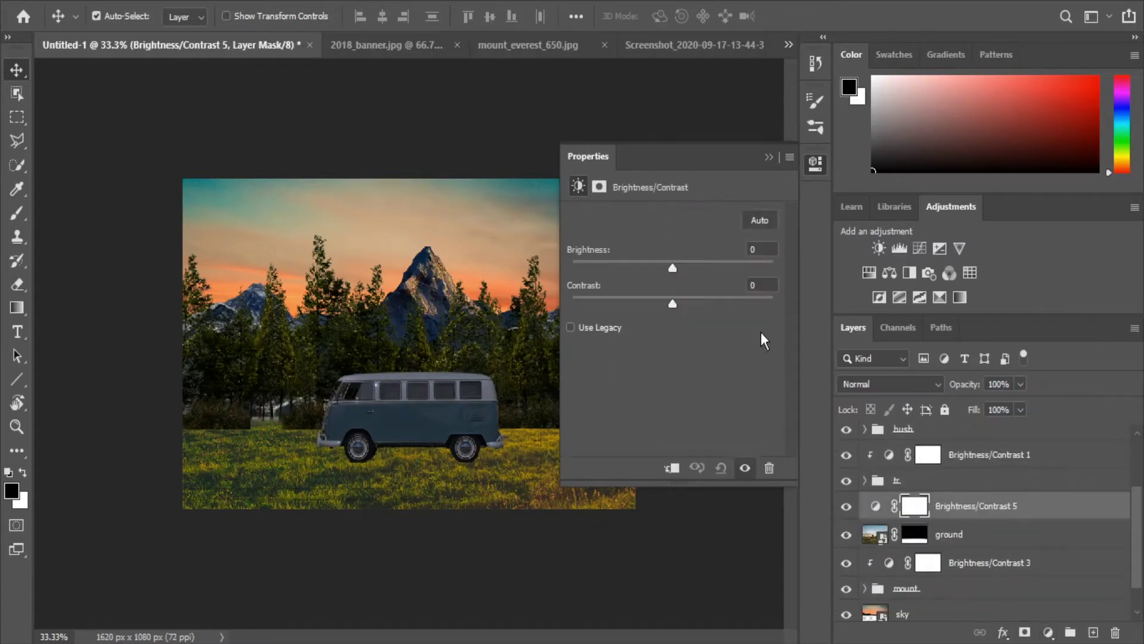
drag(672, 267, 599, 268)
click(673, 468)
click(769, 157)
Step: Review Brightness/Contrast 1 inside the tr tree group, then collapse the group
click(864, 480)
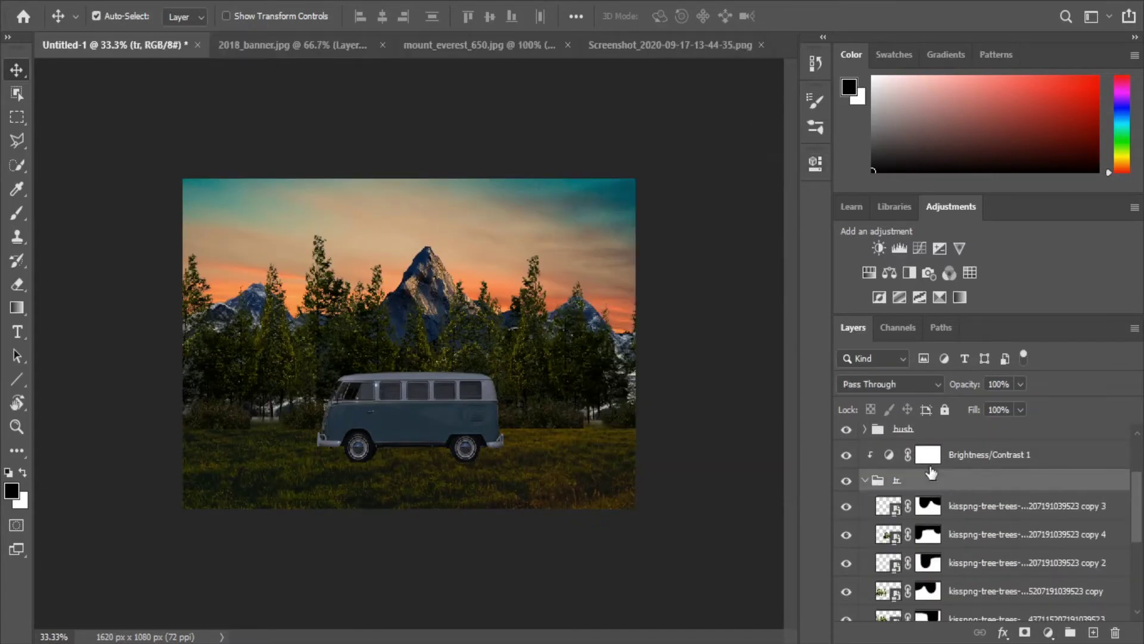
click(983, 454)
click(864, 481)
scroll(954, 507, down, 2)
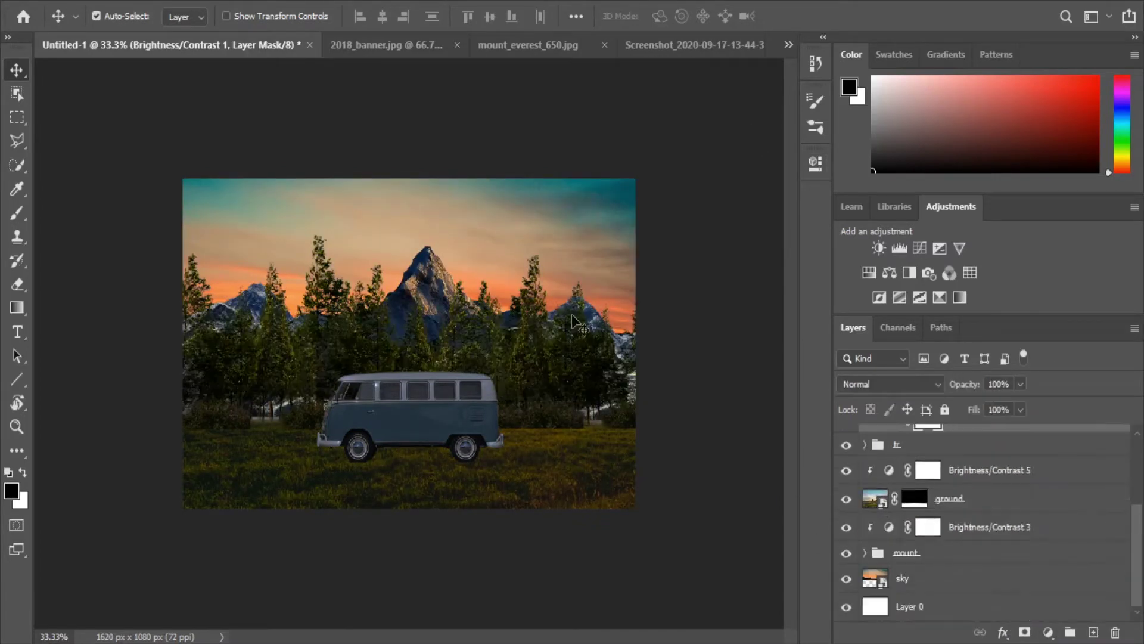
alt+scroll(441, 298, up, 2)
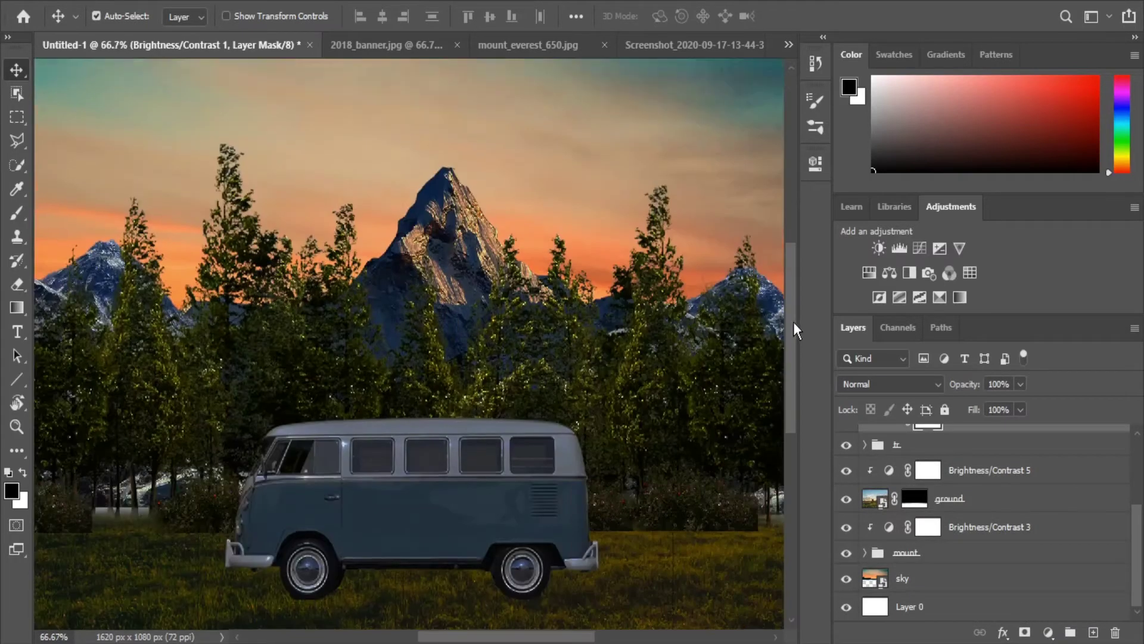
scroll(441, 298, up, 1)
Step: Add a colorized Hue/Saturation to the mount group, tinting the peaks blue-grey at hue 218
click(1008, 554)
click(1048, 632)
click(1026, 451)
drag(673, 286, 694, 287)
click(656, 382)
drag(622, 322, 620, 323)
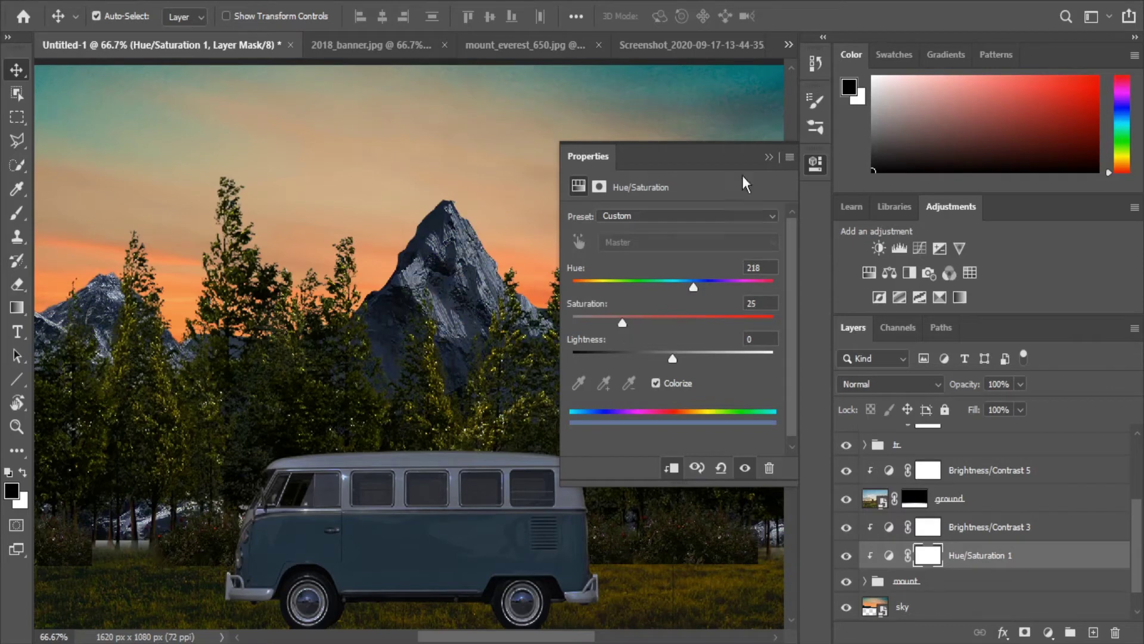
click(815, 163)
key(ctrl+minus)
click(894, 444)
click(1048, 631)
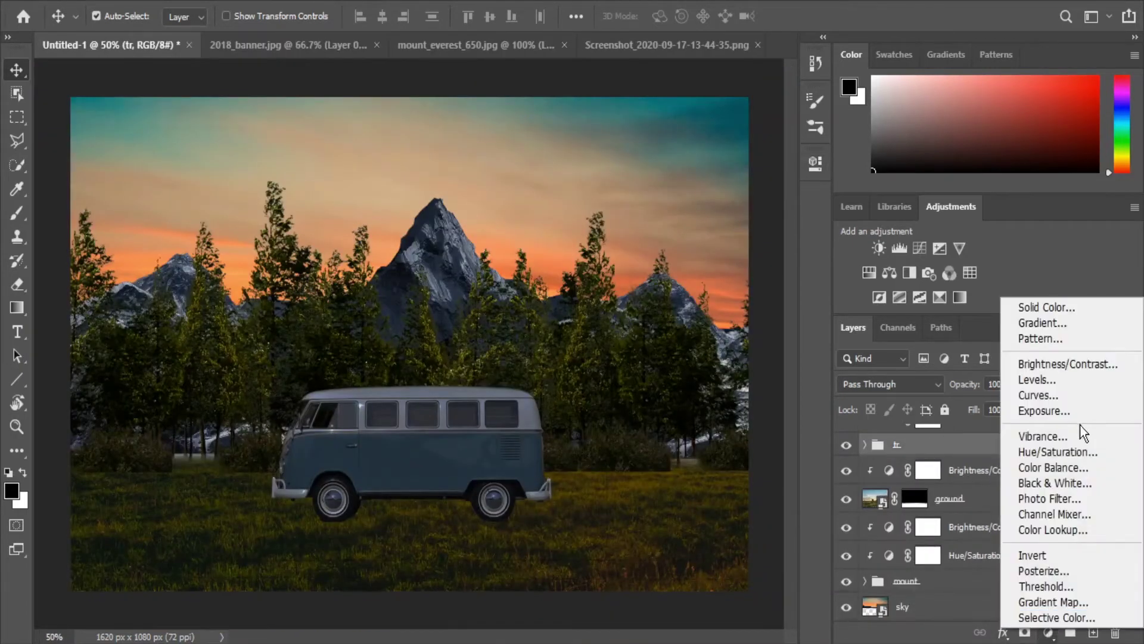
Step: Try a colorized Hue/Saturation tint on the trees, then delete it
click(1058, 453)
click(655, 382)
drag(639, 323, 684, 322)
drag(673, 358, 694, 357)
mouse_move(591, 286)
mouse_down()
mouse_move(582, 287)
mouse_move(600, 287)
mouse_up()
click(768, 467)
Step: Add a Solid Color fill layer in pale cream f9edc3
click(1049, 632)
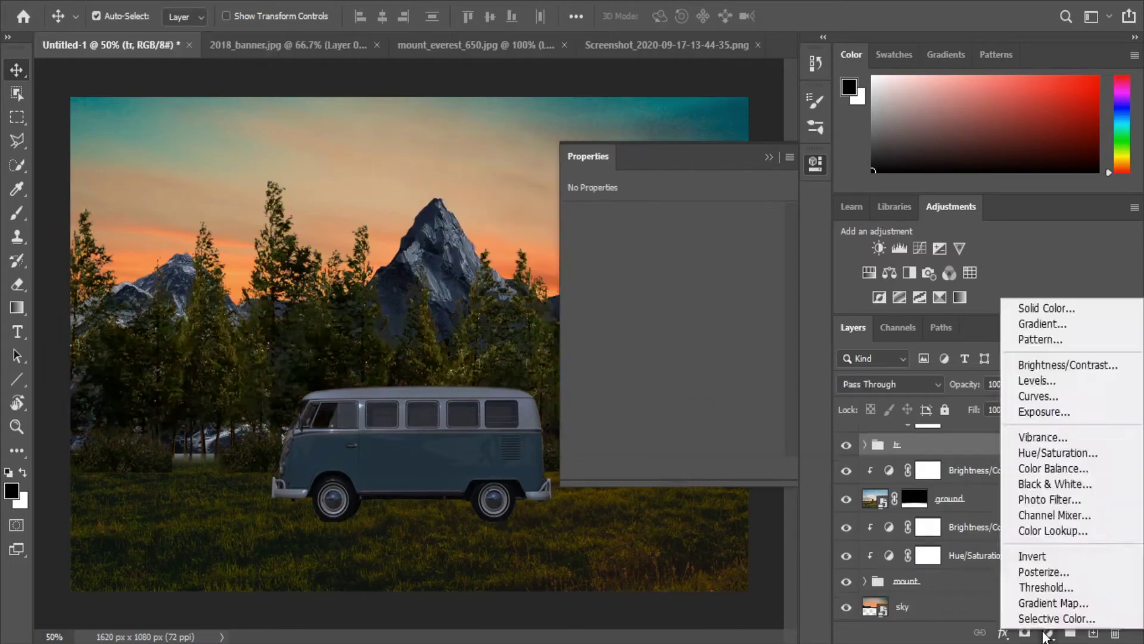
click(1072, 297)
click(666, 81)
key(Return)
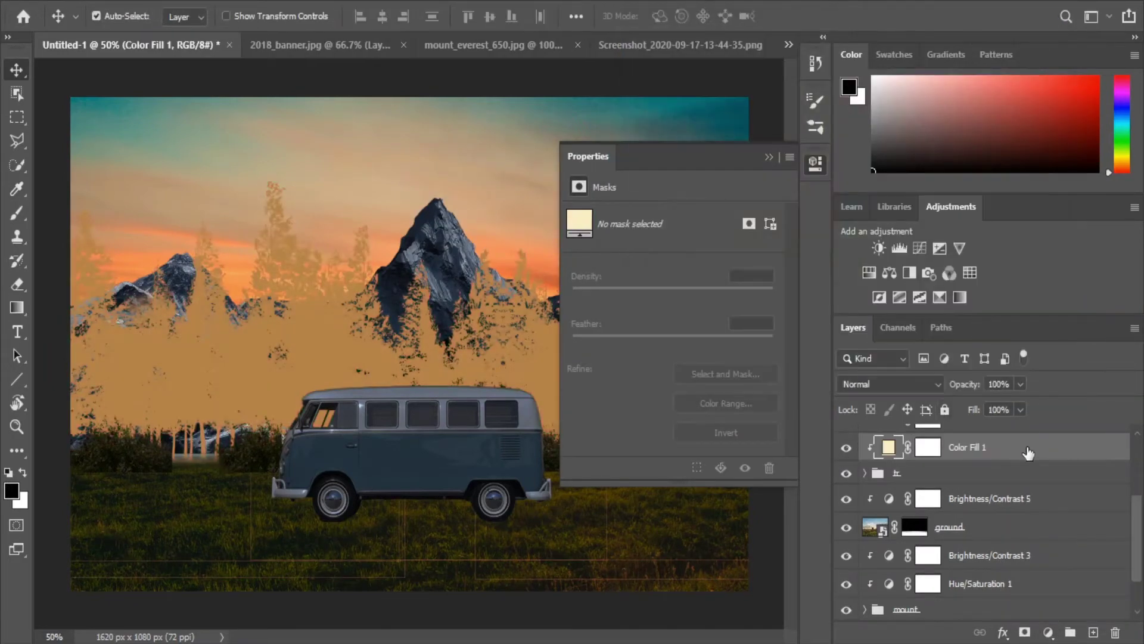
Step: Split the fill's Underlying Layer Blend If slider to 85/189, then invert its mask for white brushing
double_click(1081, 456)
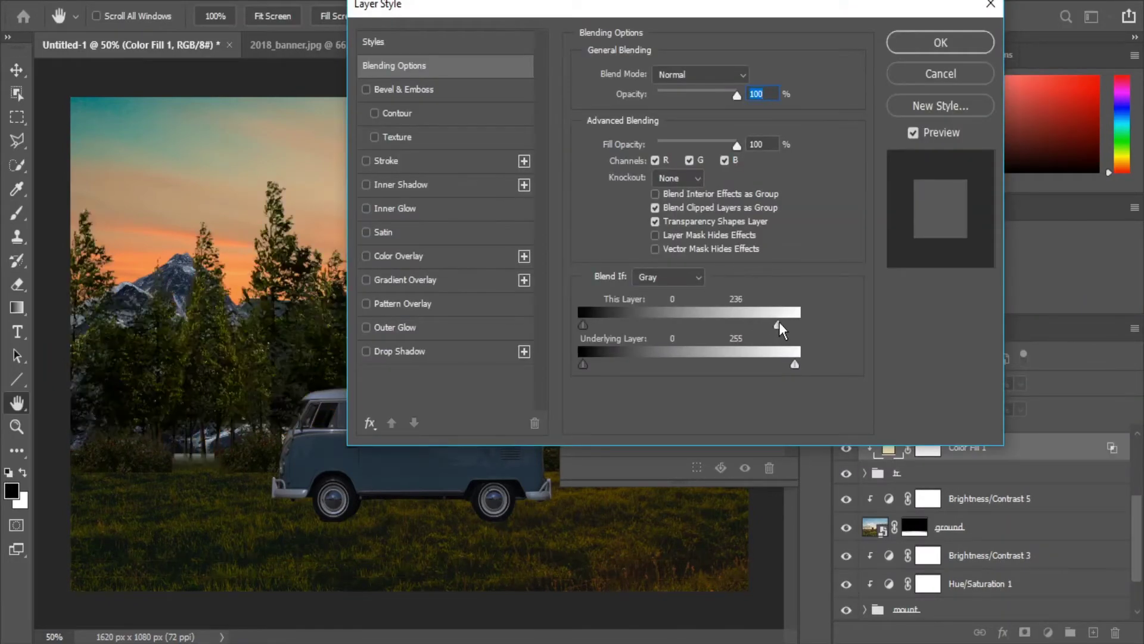
mouse_move(779, 322)
mouse_down()
mouse_move(795, 325)
mouse_move(642, 356)
mouse_move(748, 365)
mouse_move(730, 364)
mouse_up()
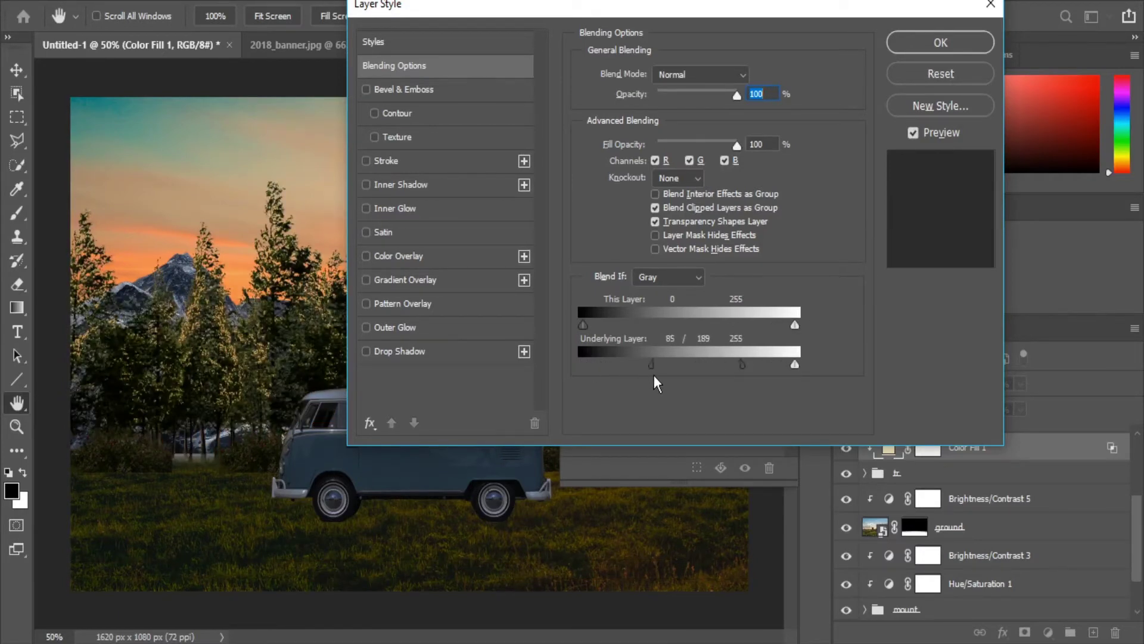
key(Return)
key(ctrl+i)
key(x)
key(b)
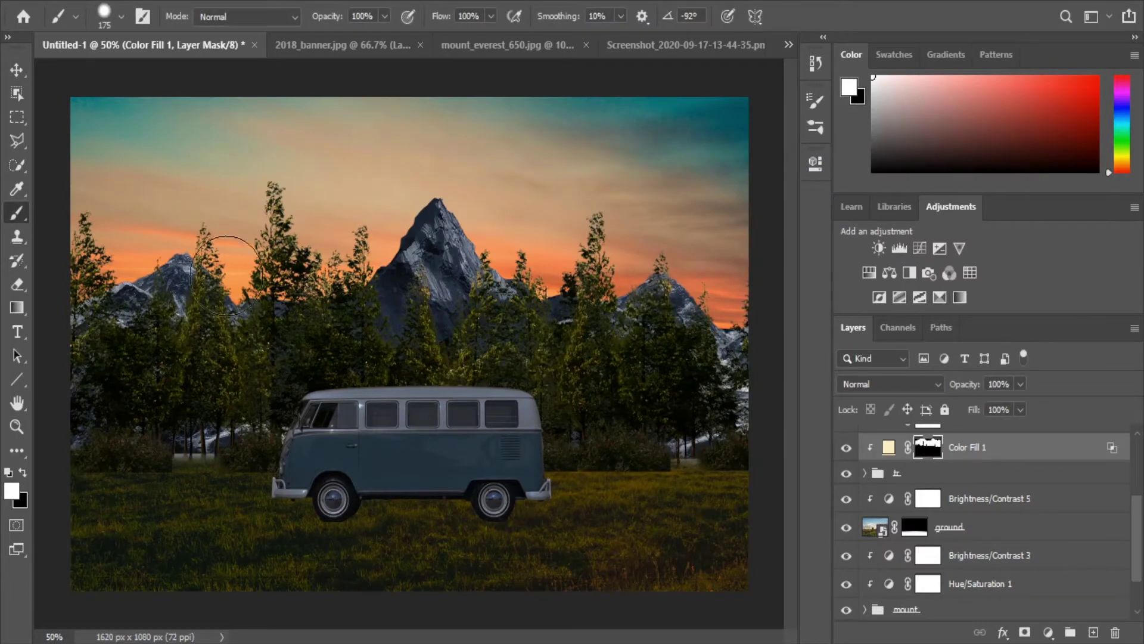
Step: Add a black Solid Color fill above Brightness/Contrast 4 and invert its mask
scroll(984, 524, up, 5)
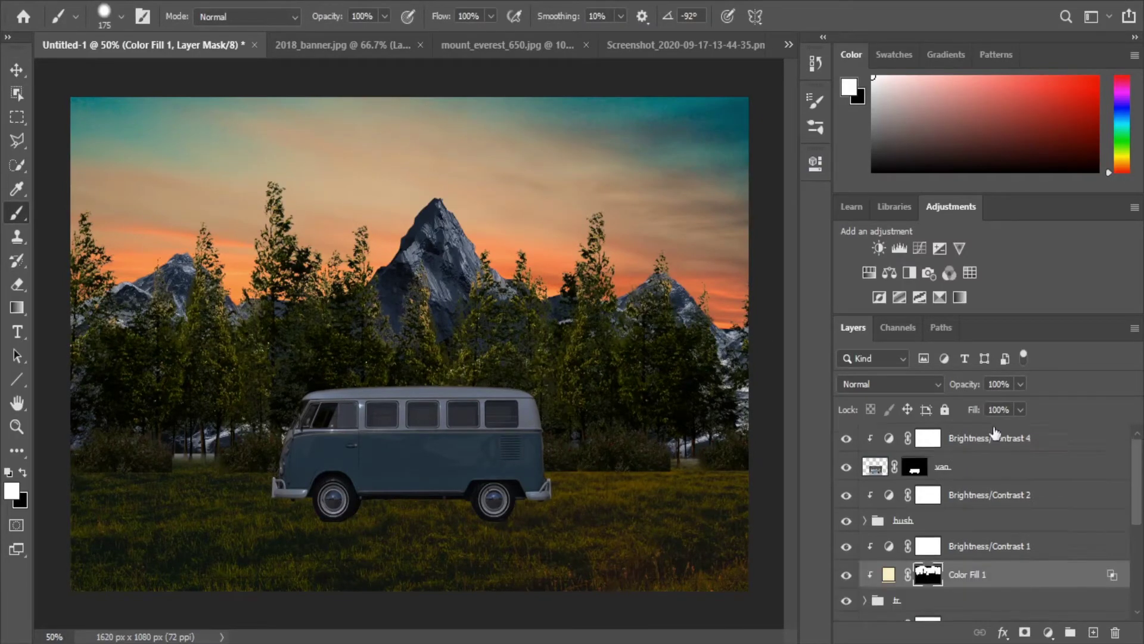
click(977, 438)
click(1049, 632)
click(1055, 320)
click(992, 69)
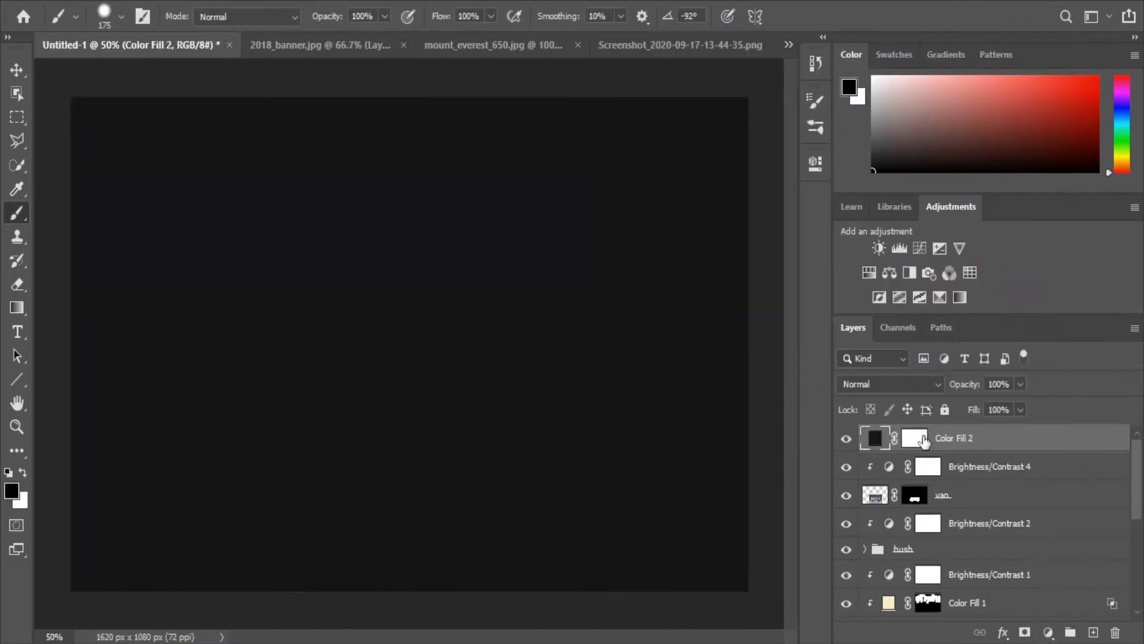
key(ctrl+i)
right_click(148, 166)
key(Escape)
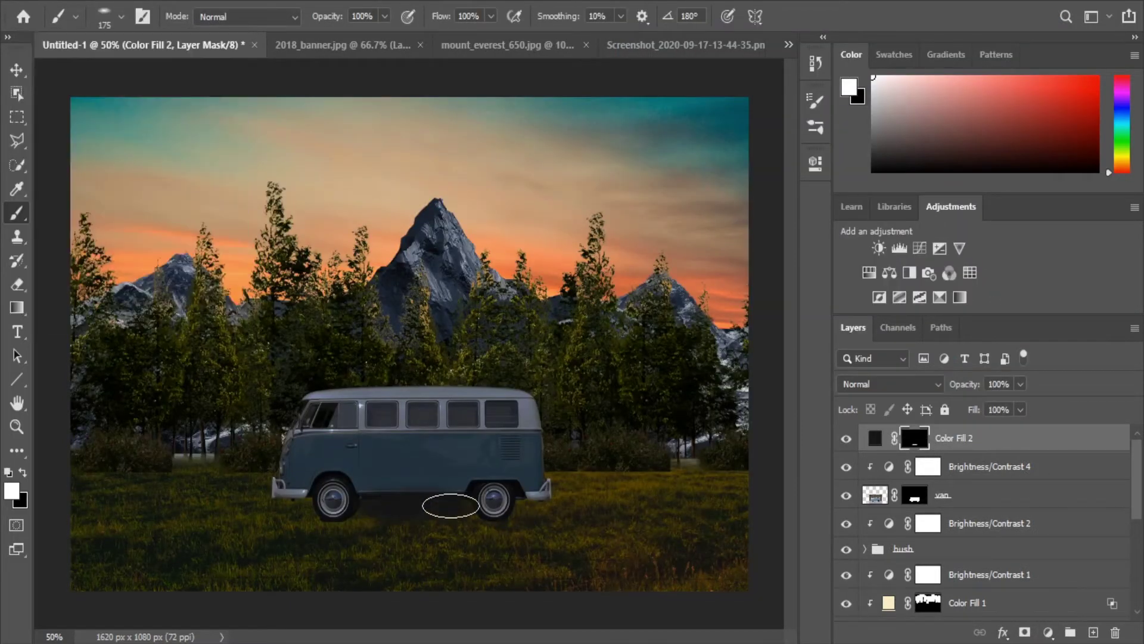
Step: Move the black fill below the van and paint its mask white to form a shadow underneath
key(ctrl+1)
drag(960, 438, 976, 494)
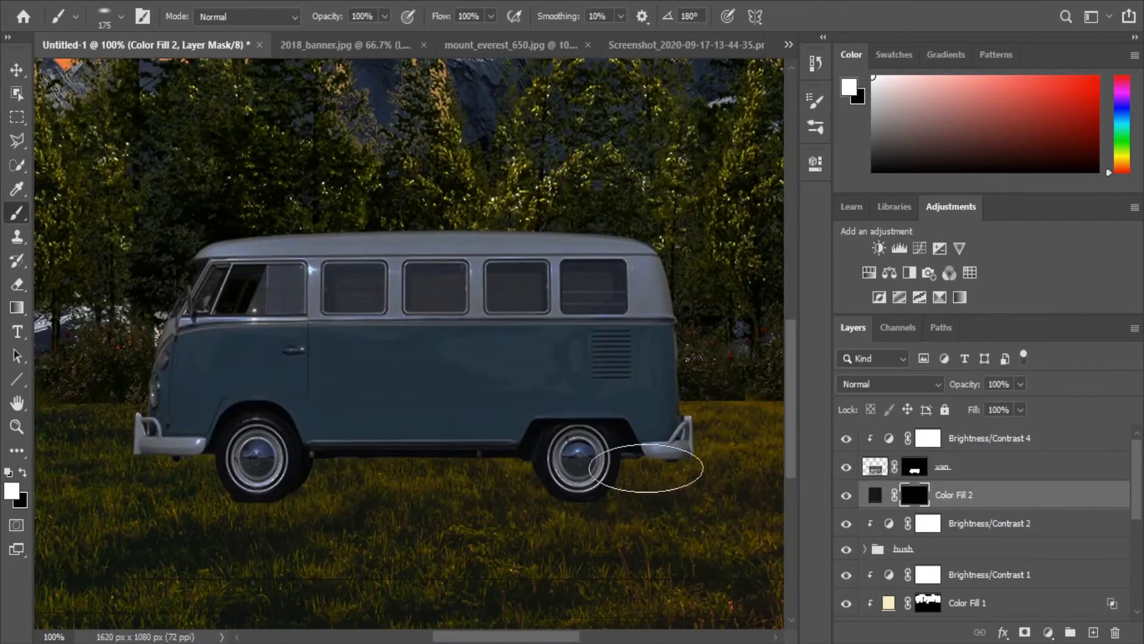
click(876, 495)
key(ctrl+backslash)
key(x)
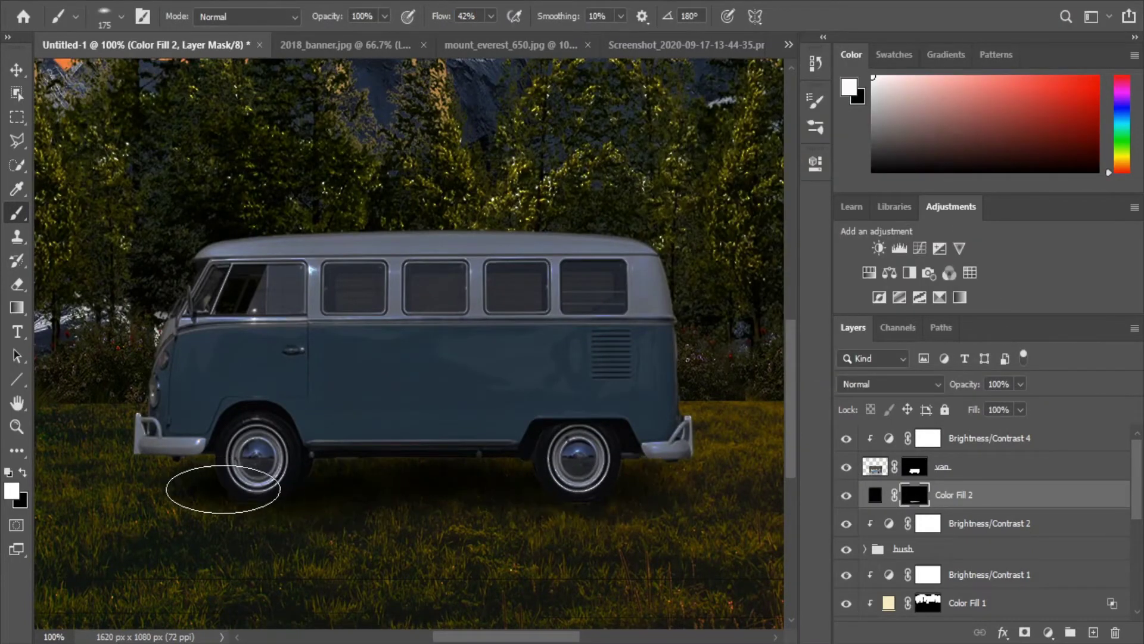
key(ctrl+minus)
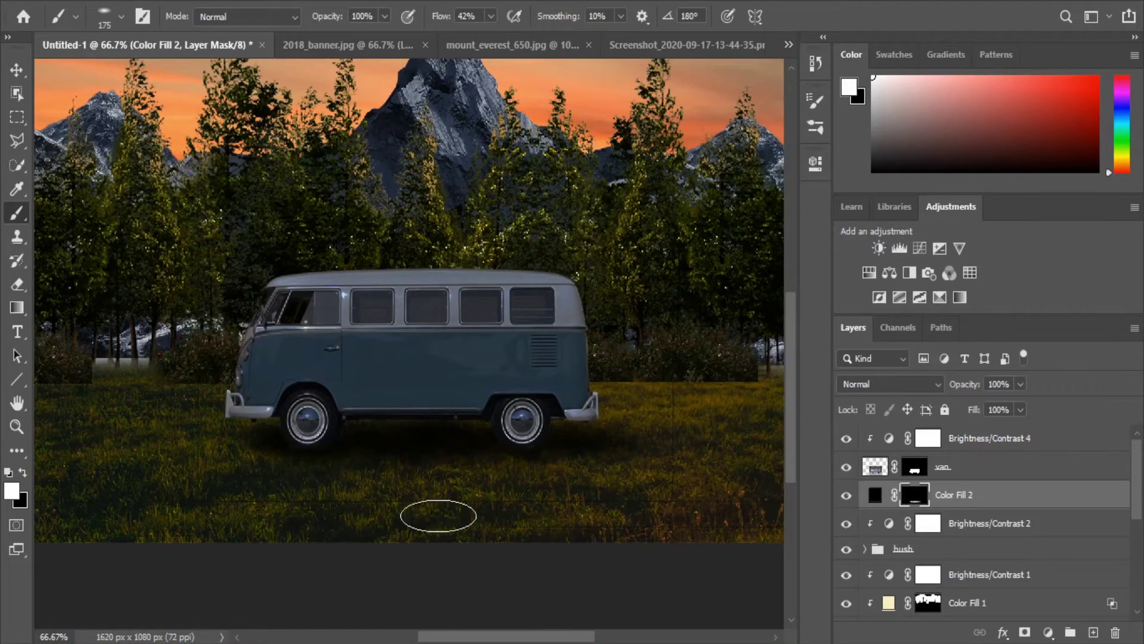
scroll(439, 515, up, 4)
scroll(1138, 495, down, 5)
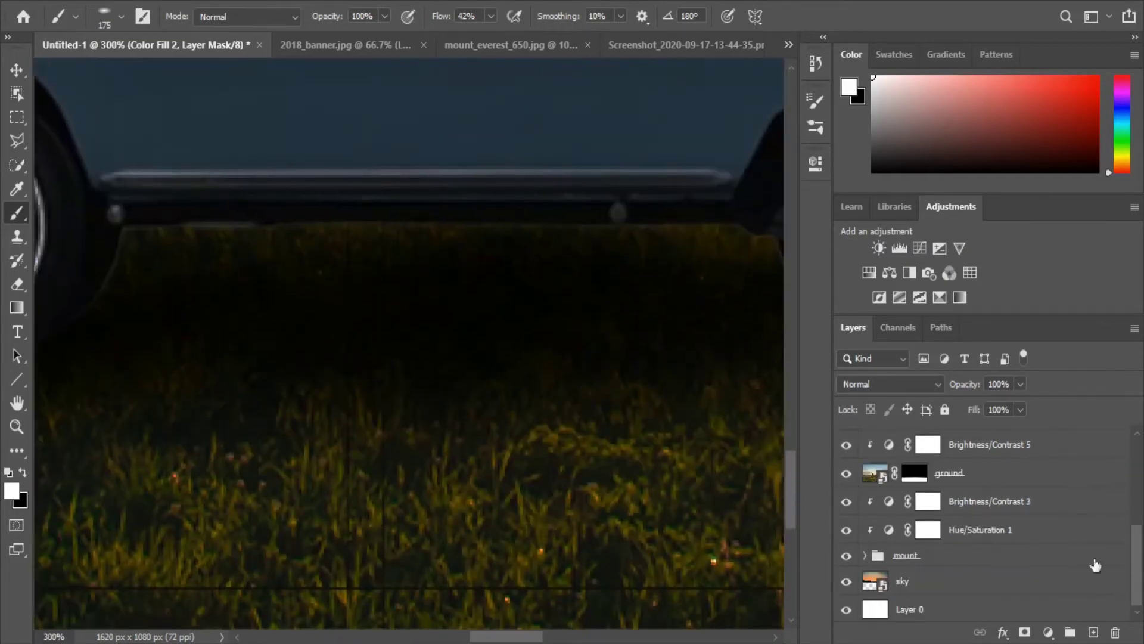
key(ctrl+minus)
key(ctrl+minus)
key(ctrl+minus)
Step: Expand the tr group, select tree copy 3's mask, and set up a black brush
scroll(1077, 580, up, 4)
click(846, 538)
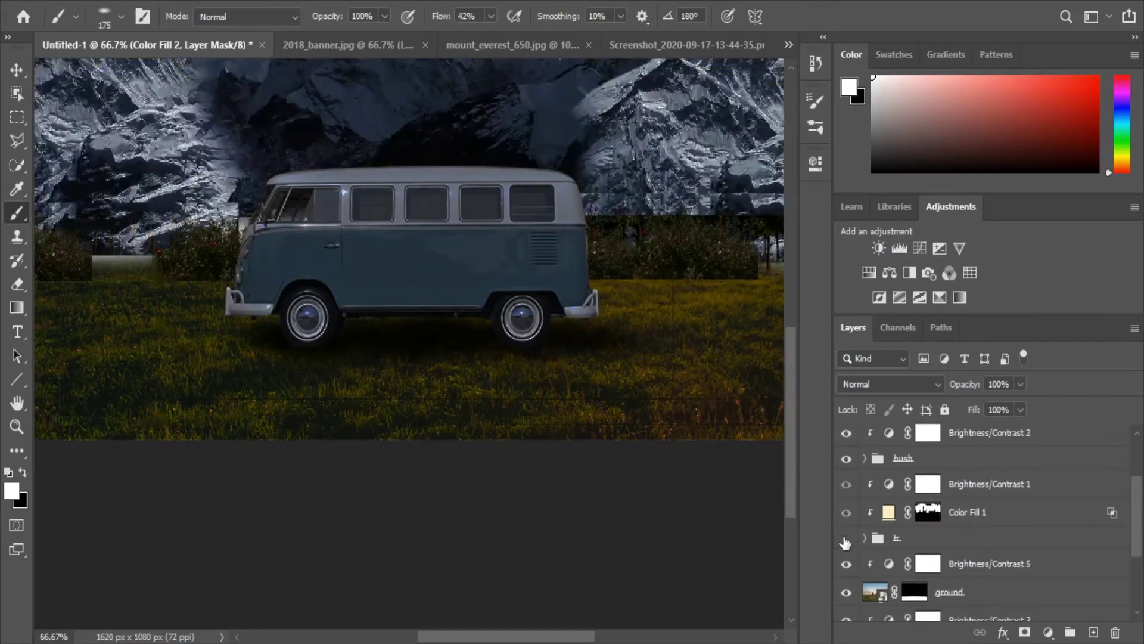
click(864, 538)
click(928, 563)
key(z)
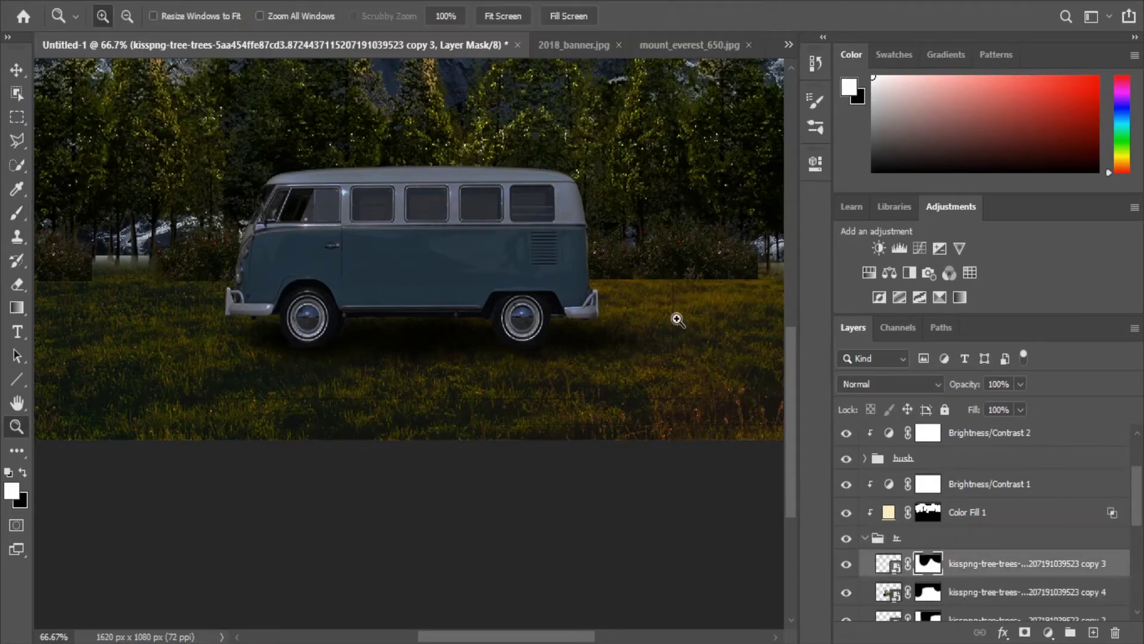
click(12, 486)
key(Escape)
click(9, 473)
click(17, 216)
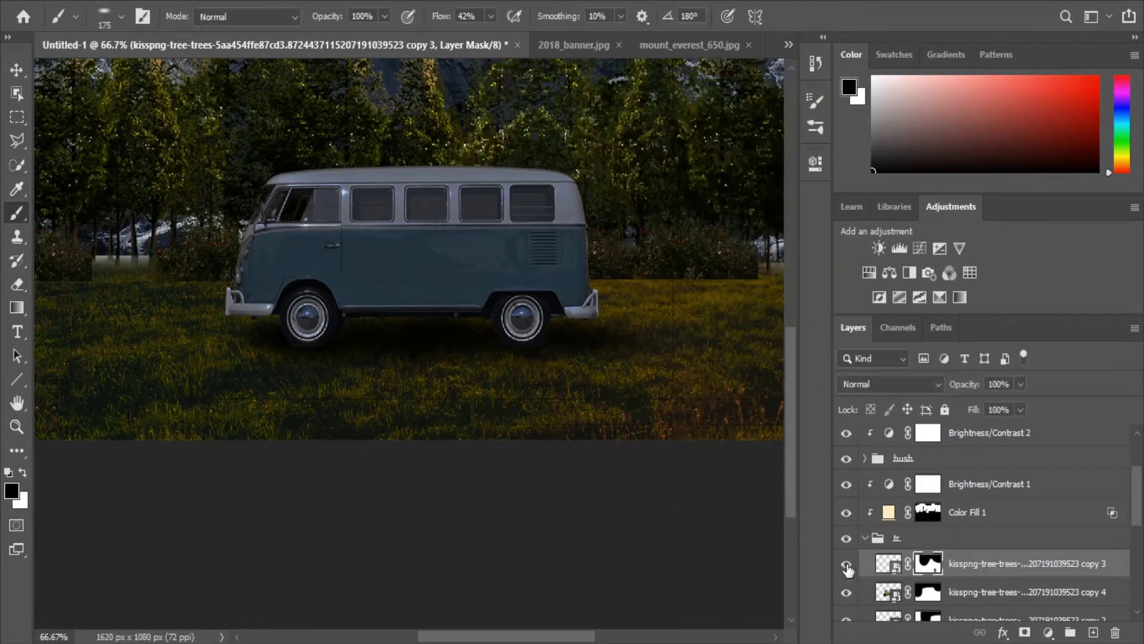
Step: Paint black on the tree copy masks so the tree bottoms fade into the grass
click(928, 592)
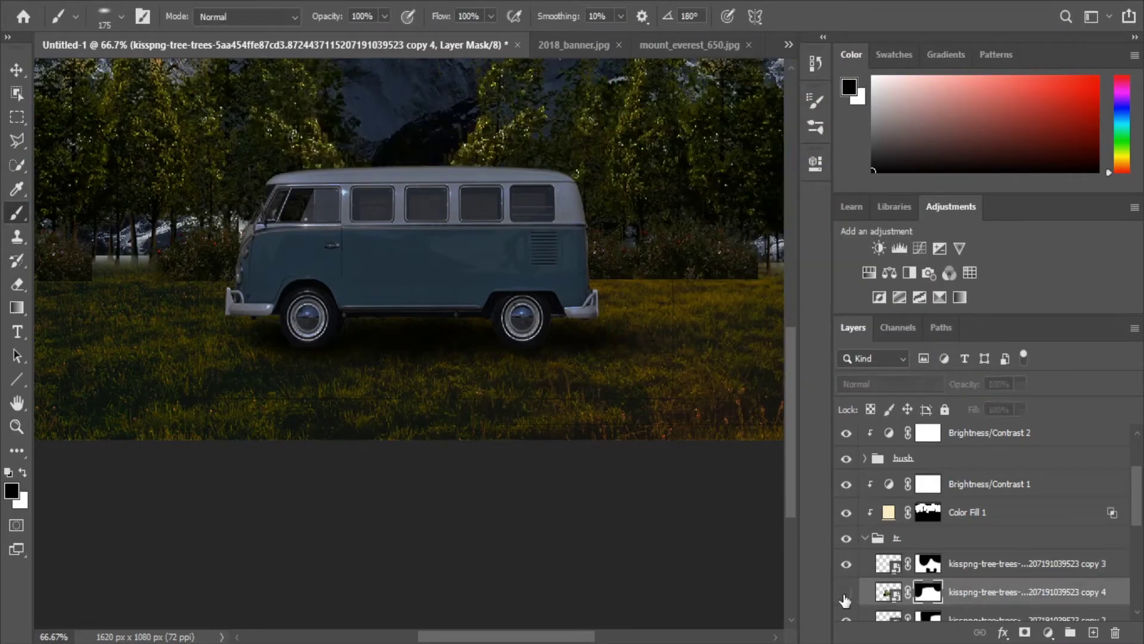
drag(511, 437, 233, 430)
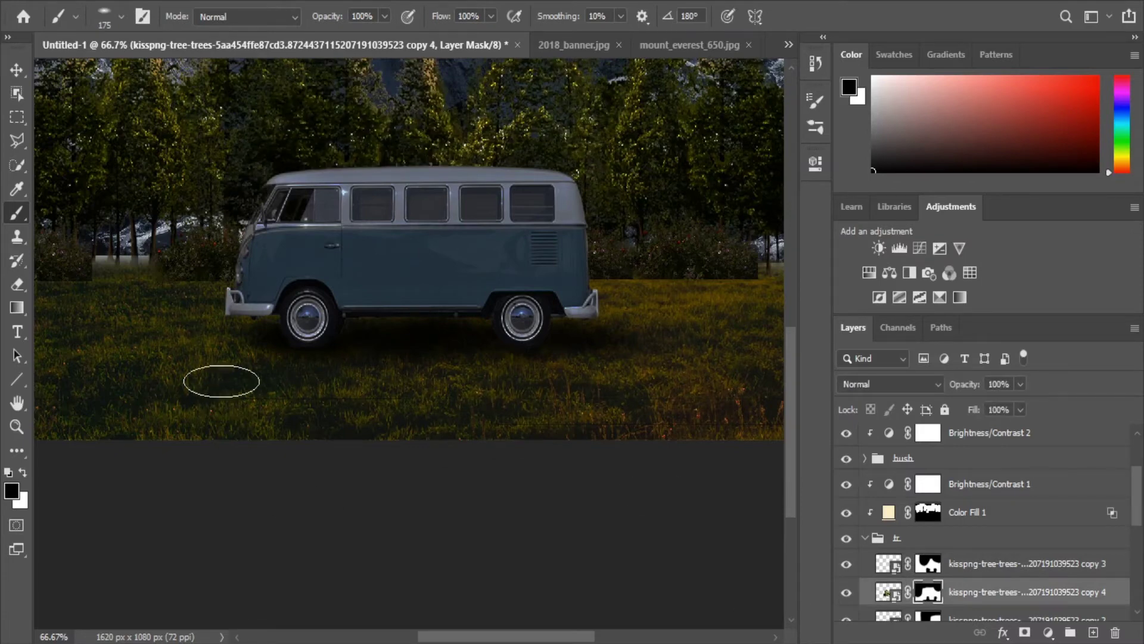
click(928, 617)
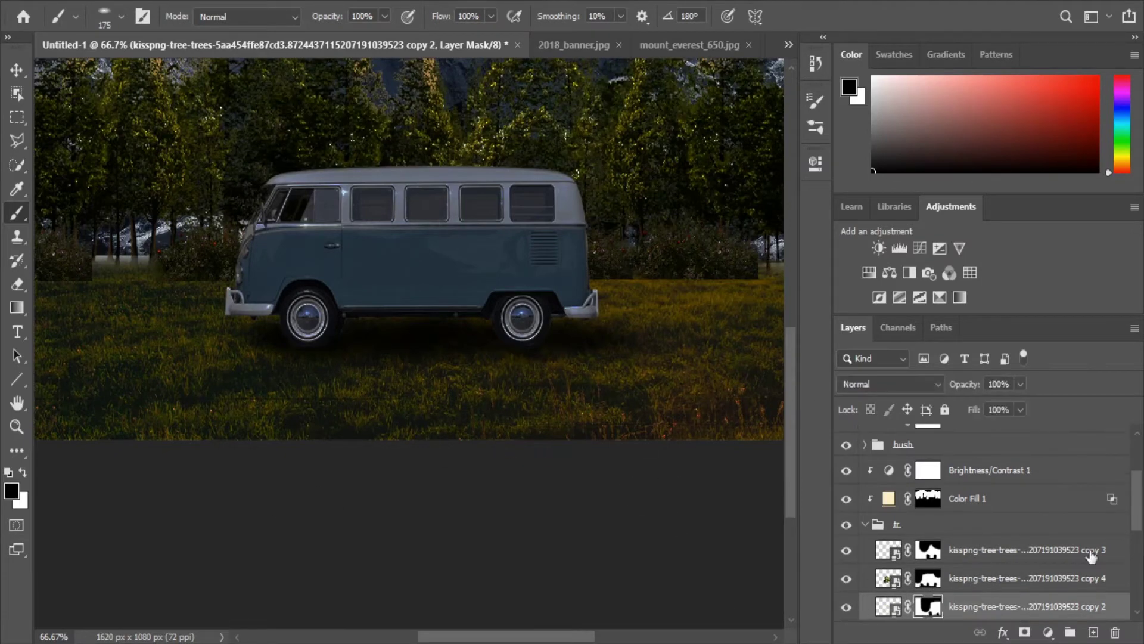
scroll(1091, 556, down, 5)
click(928, 493)
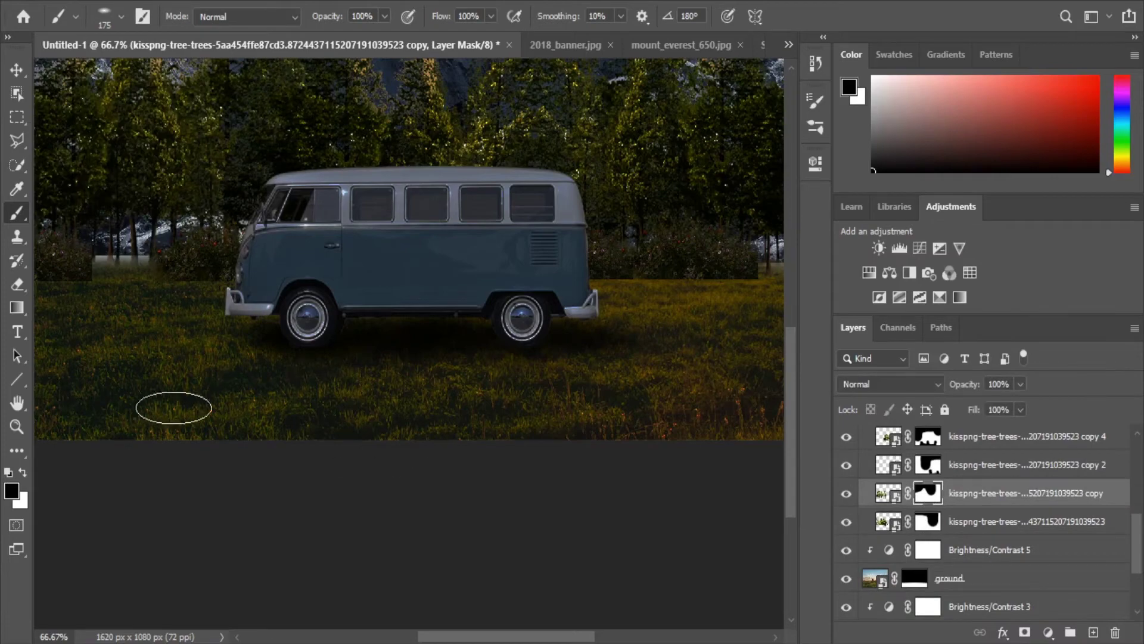
key(ctrl+minus)
Step: Move down to the bush layer masks, duplicate the bush layer, and brush their bases softer
key(alt+bracketleft)
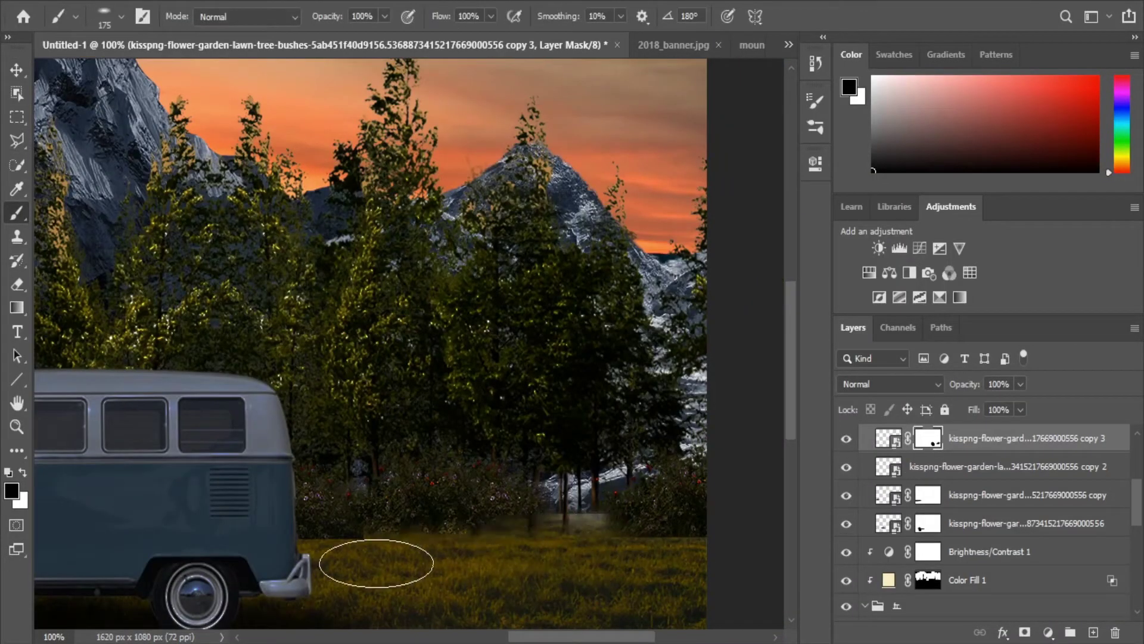
key(alt+bracketleft)
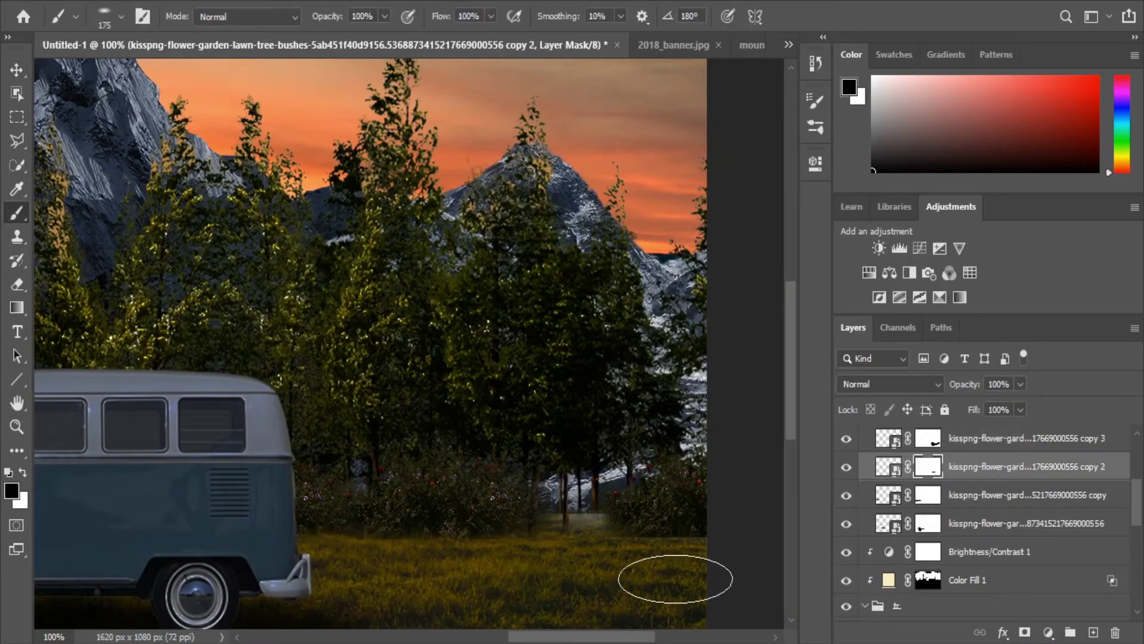
key(ctrl+j)
key(b)
key(ctrl+minus)
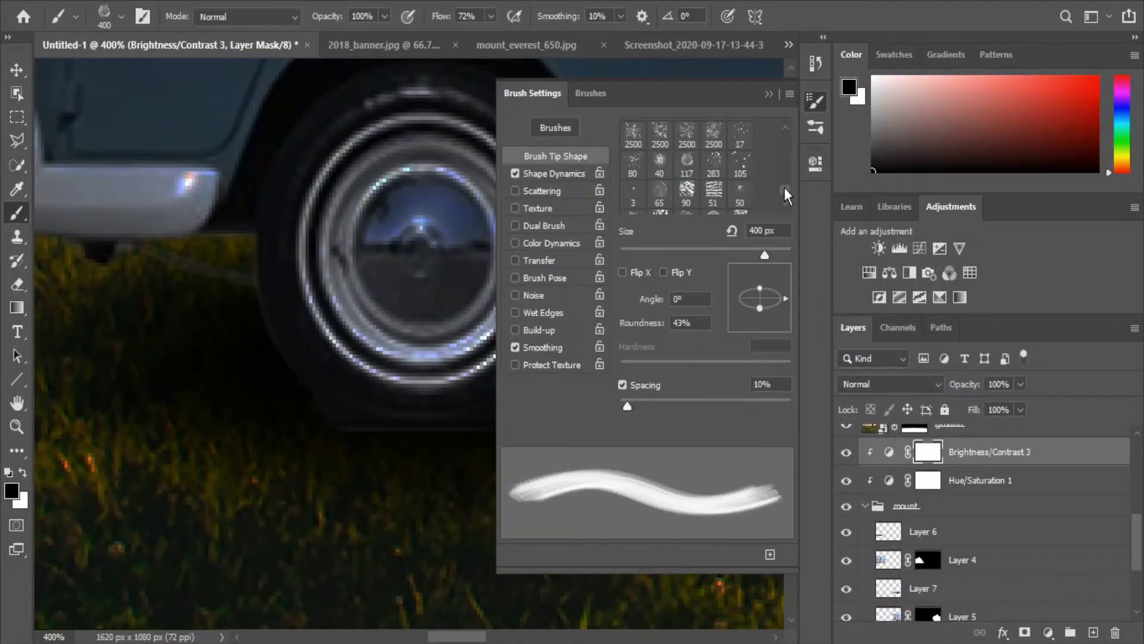
Step: Paint black with a grass brush on the van mask so grass overlaps the tyre bottoms
mouse_move(784, 187)
mouse_down()
mouse_move(787, 128)
mouse_move(784, 203)
mouse_up()
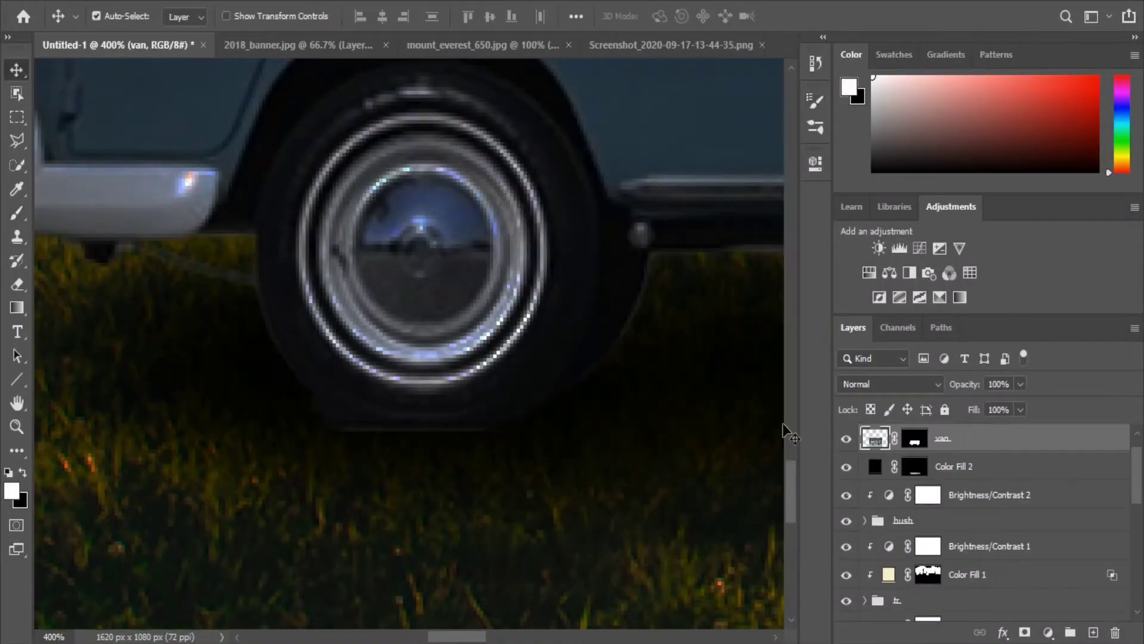
click(915, 438)
key(b)
key(x)
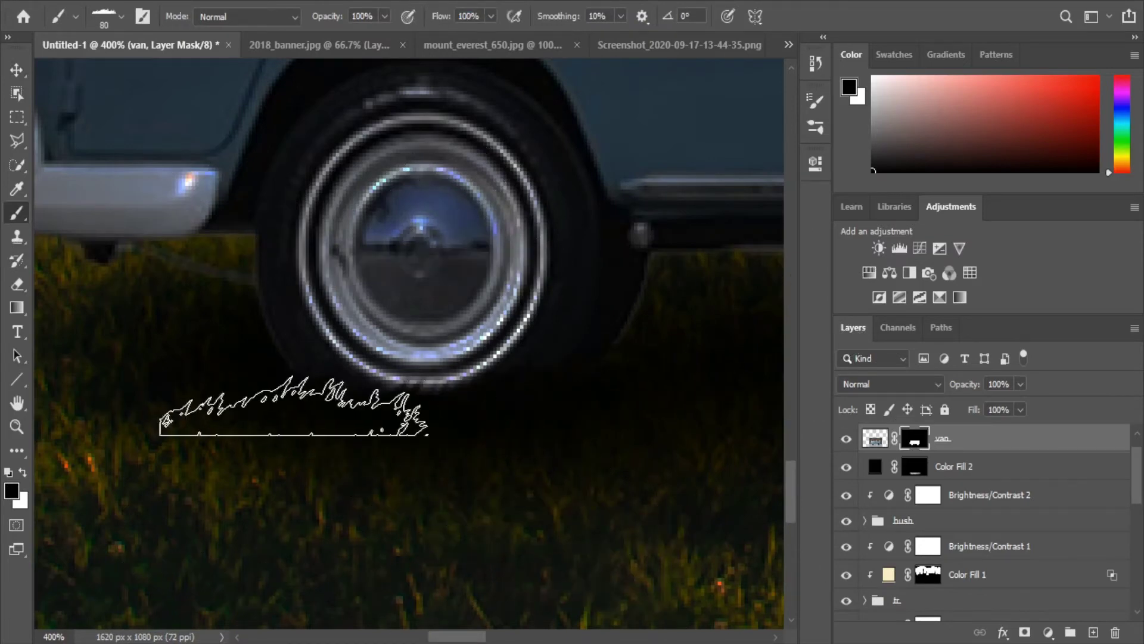
scroll(294, 410, down, 3)
scroll(574, 560, down, 4)
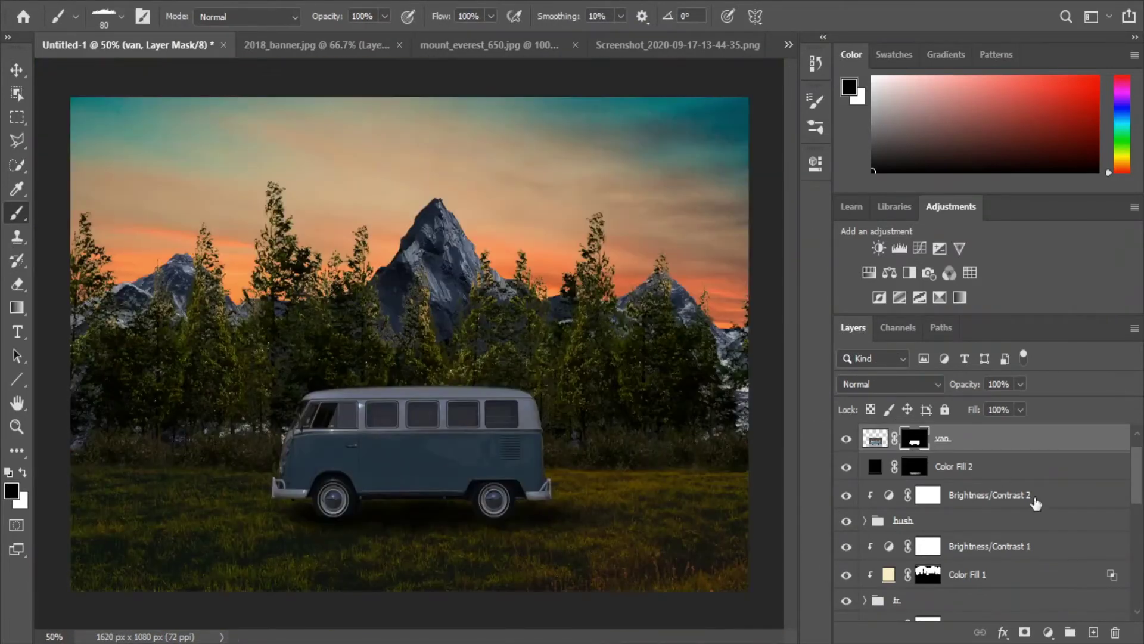
scroll(1035, 503, down, 2)
click(876, 475)
click(864, 476)
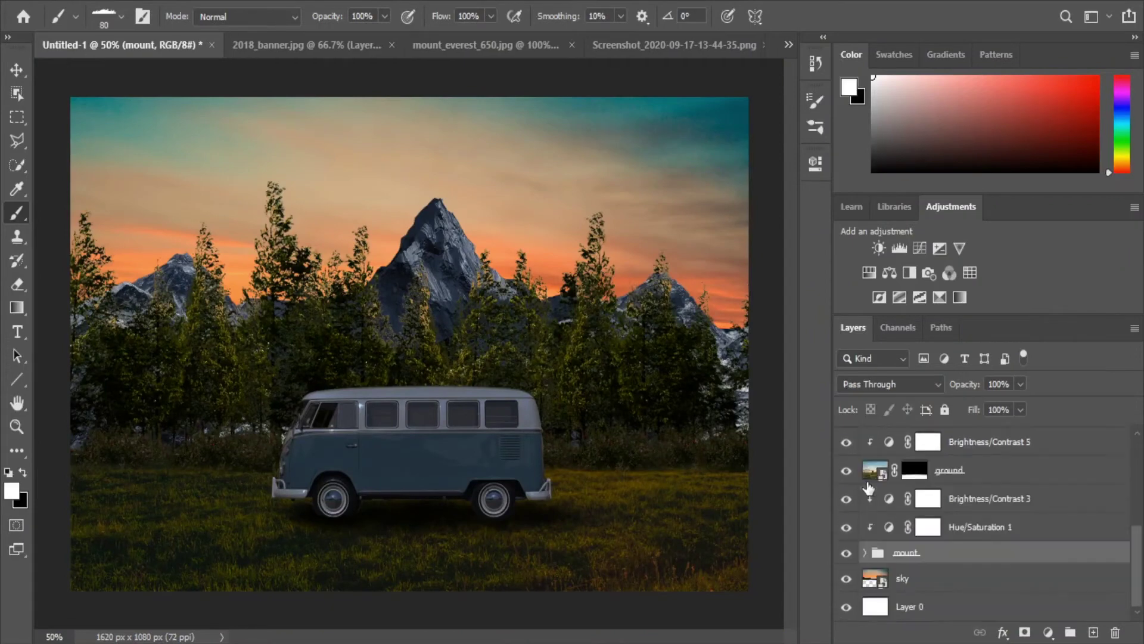
Step: Add a peach Solid Color fill above the mountain adjustments
click(1048, 631)
click(1073, 343)
click(853, 284)
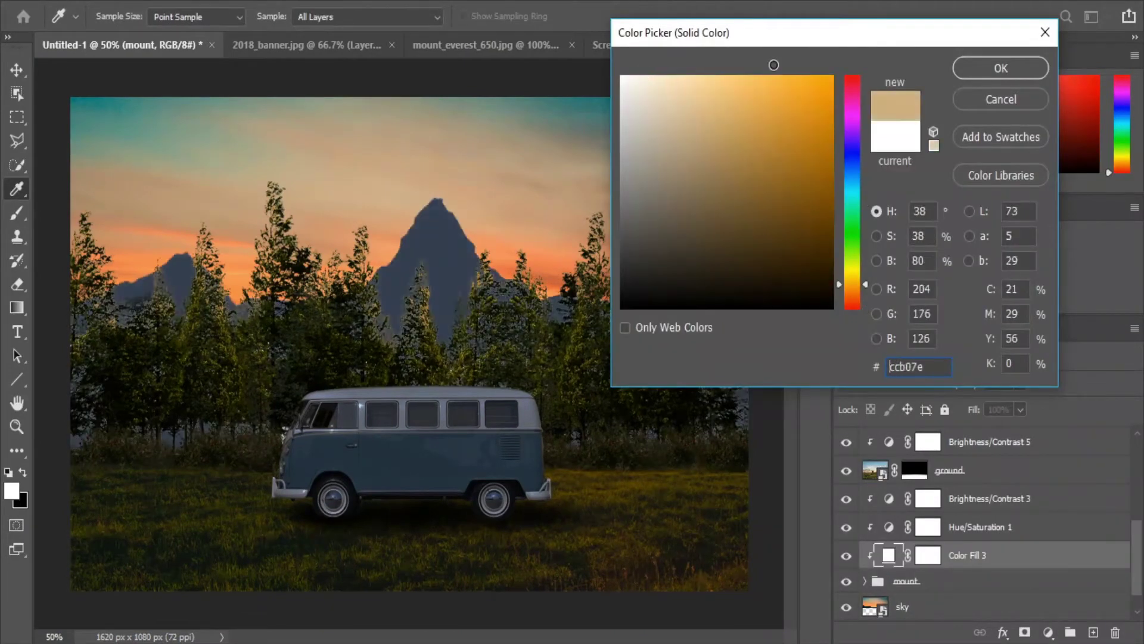
click(1001, 67)
drag(966, 555, 966, 484)
double_click(889, 498)
drag(671, 69, 695, 72)
click(1001, 68)
Step: Invert the peach fill's mask and paint white glow along the left mountain ridge
click(926, 498)
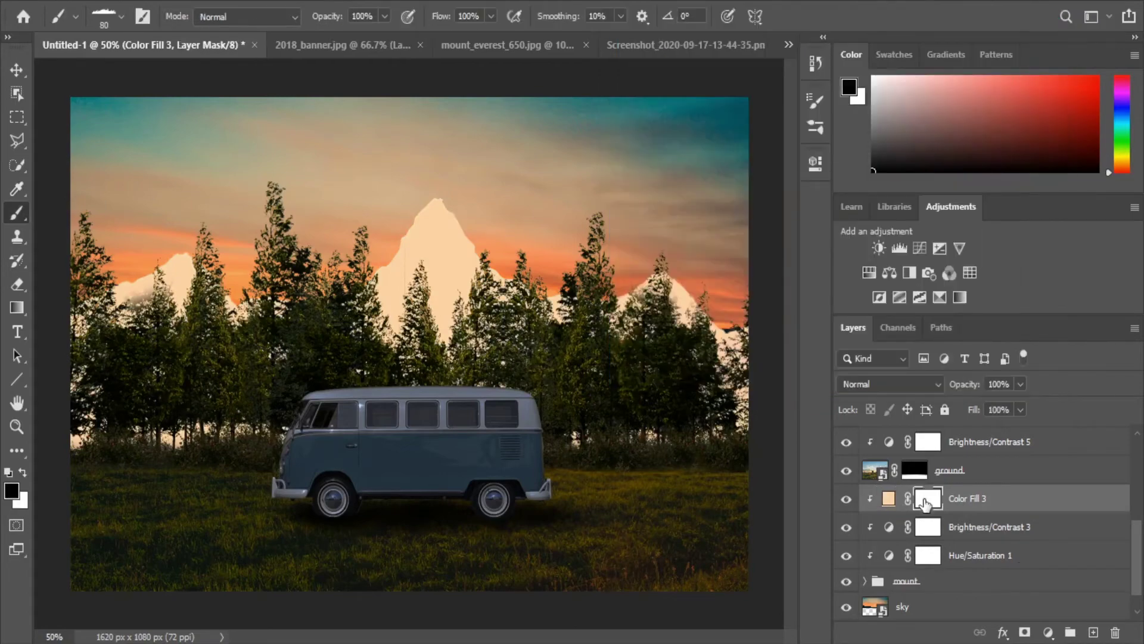
key(ctrl+i)
scroll(410, 228, up, 3)
scroll(429, 226, up, 2)
key(x)
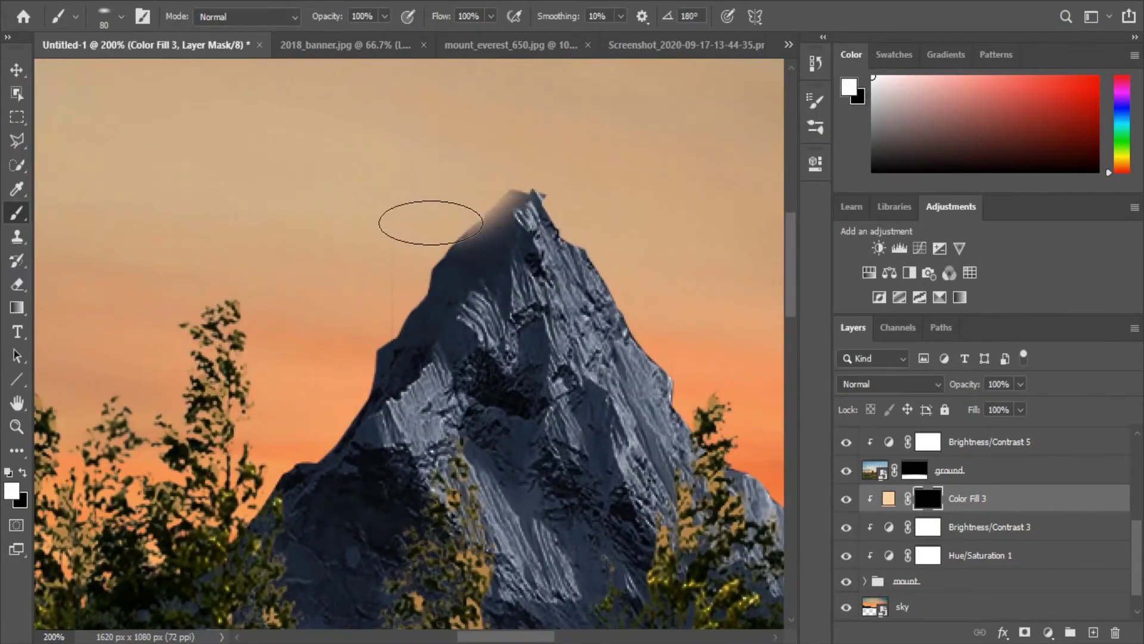
click(121, 16)
mouse_move(312, 383)
mouse_down()
mouse_move(466, 174)
mouse_move(319, 385)
mouse_up()
Step: Paint the ridge glow at 17% flow, then remove stray glow with black
key(ctrl+z)
key(shift+1)
key(shift+7)
drag(730, 282, 1023, 121)
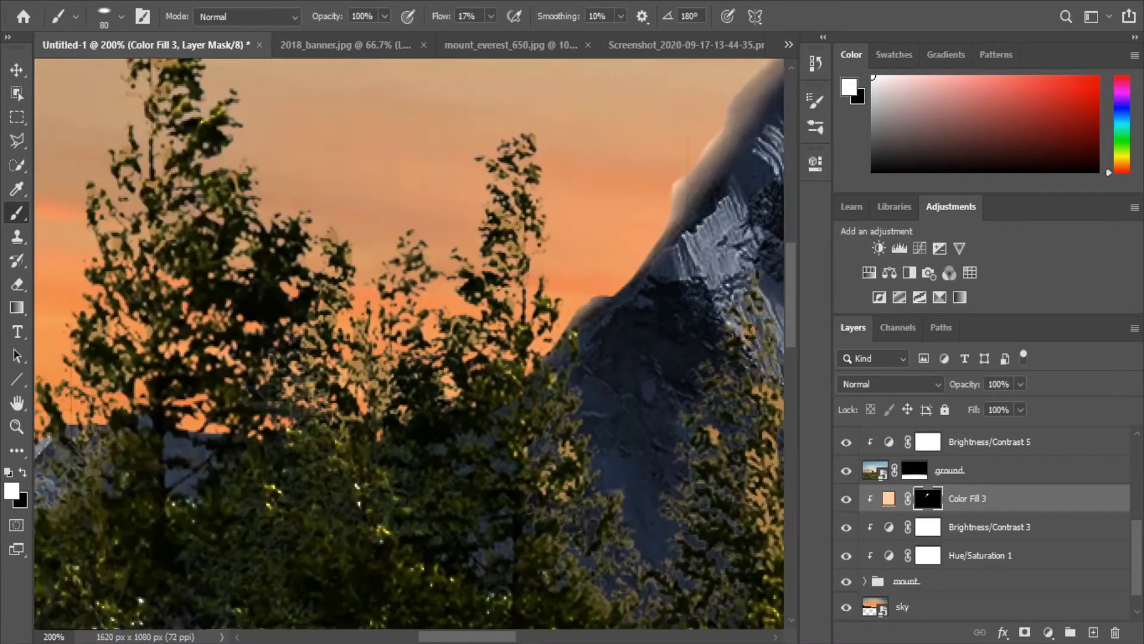
scroll(540, 612, left, 5)
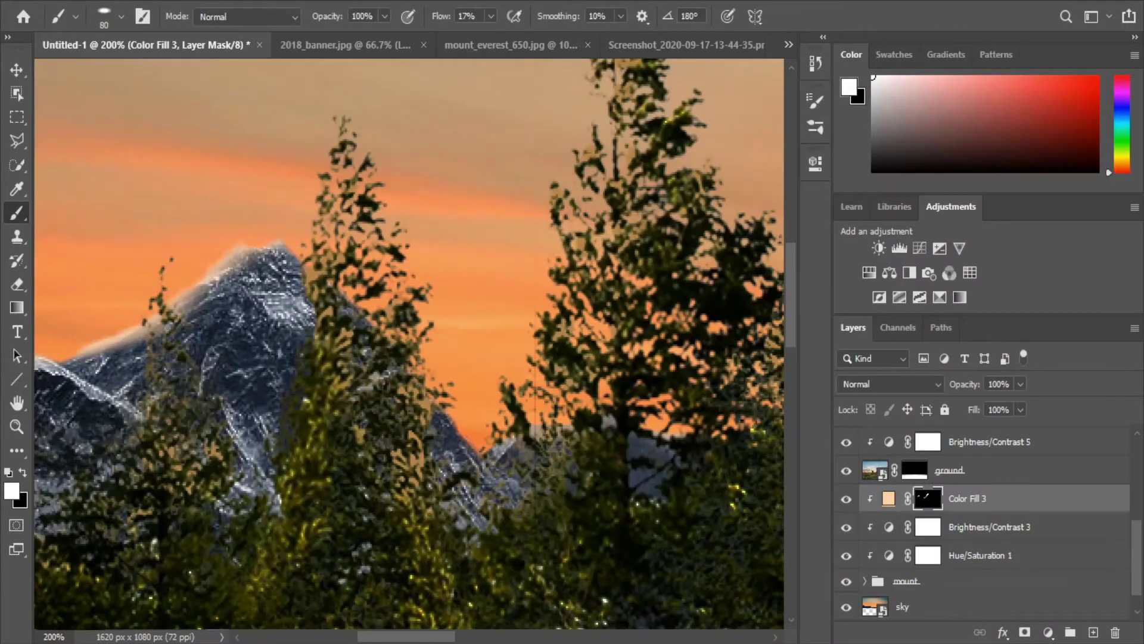
scroll(379, 411, left, 4)
scroll(325, 420, right, 5)
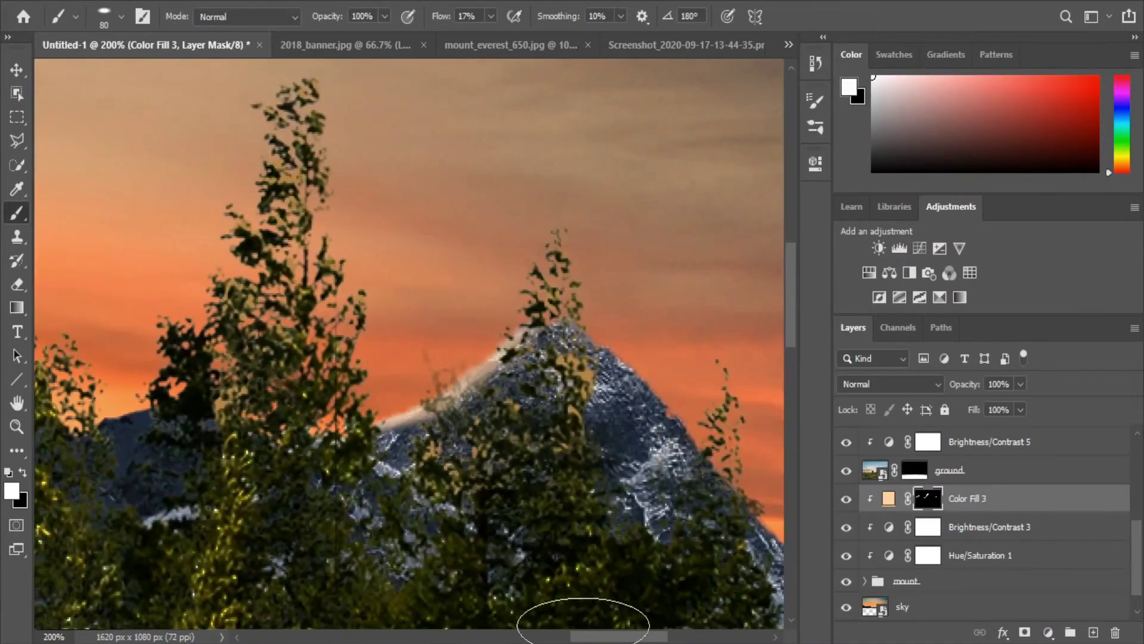
scroll(641, 383, down, 3)
scroll(498, 248, down, 3)
scroll(498, 248, down, 2)
scroll(478, 228, up, 6)
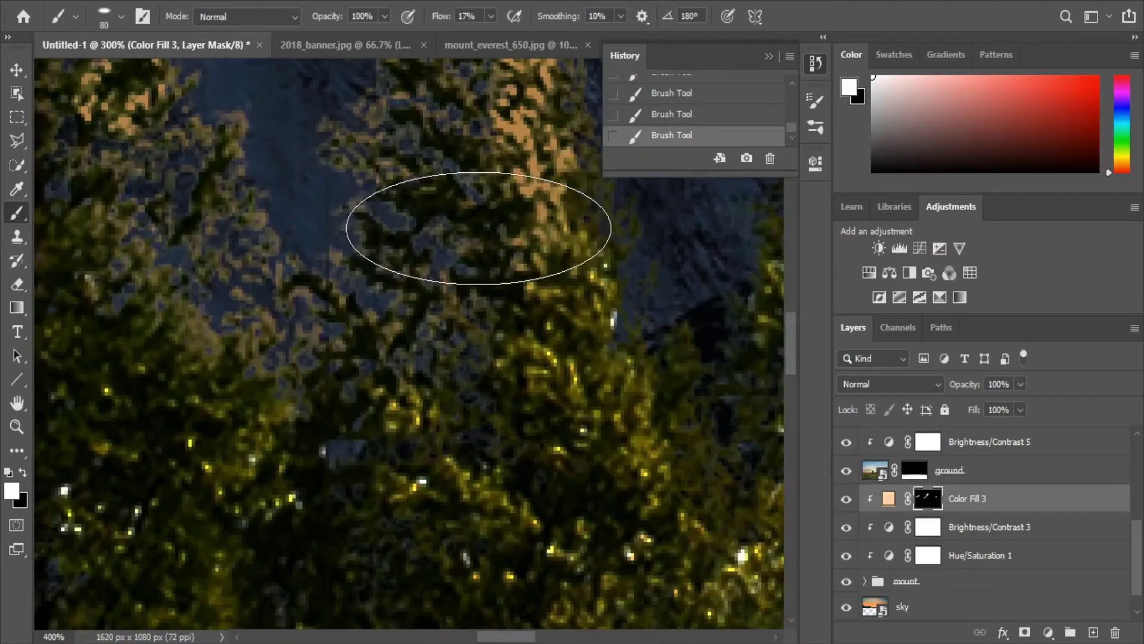
scroll(478, 228, down, 3)
key(x)
scroll(514, 522, down, 2)
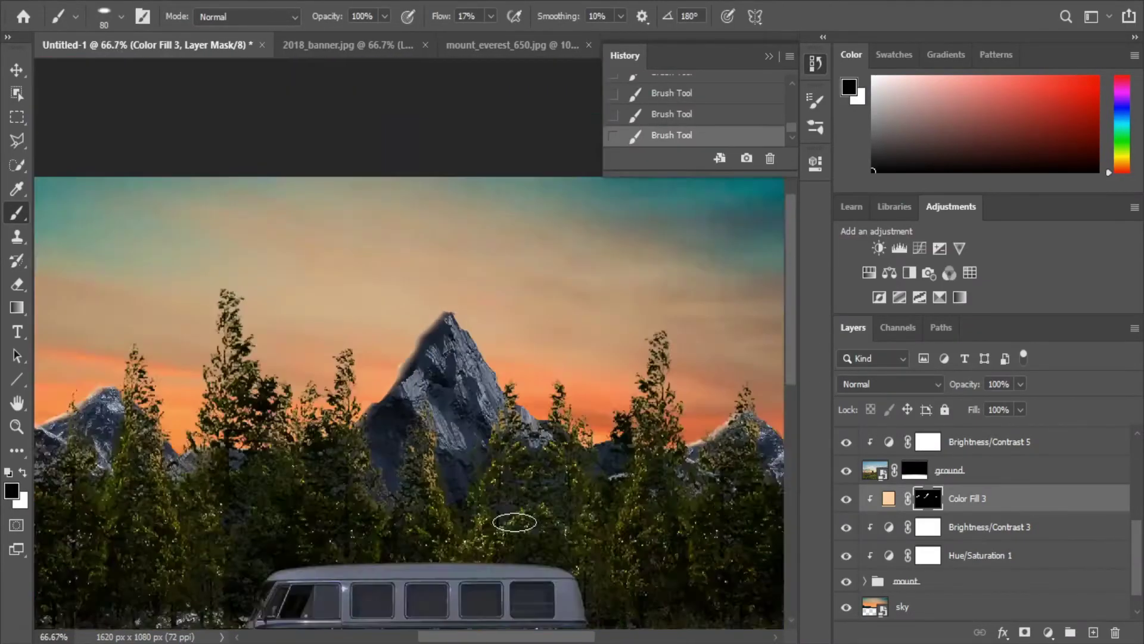
scroll(514, 522, down, 2)
Step: Select the ground layer to add a Levels adjustment
key(g)
click(950, 495)
click(1048, 632)
Step: Darken the ground with a Levels adjustment by lowering its output white level
click(1059, 386)
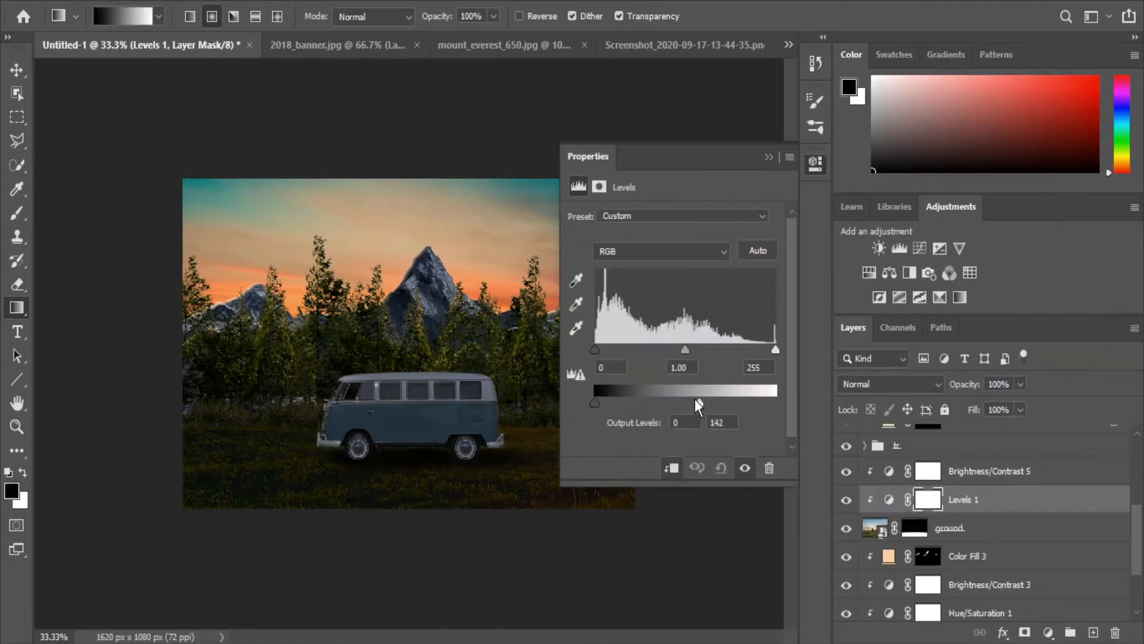
drag(695, 399, 670, 399)
click(725, 426)
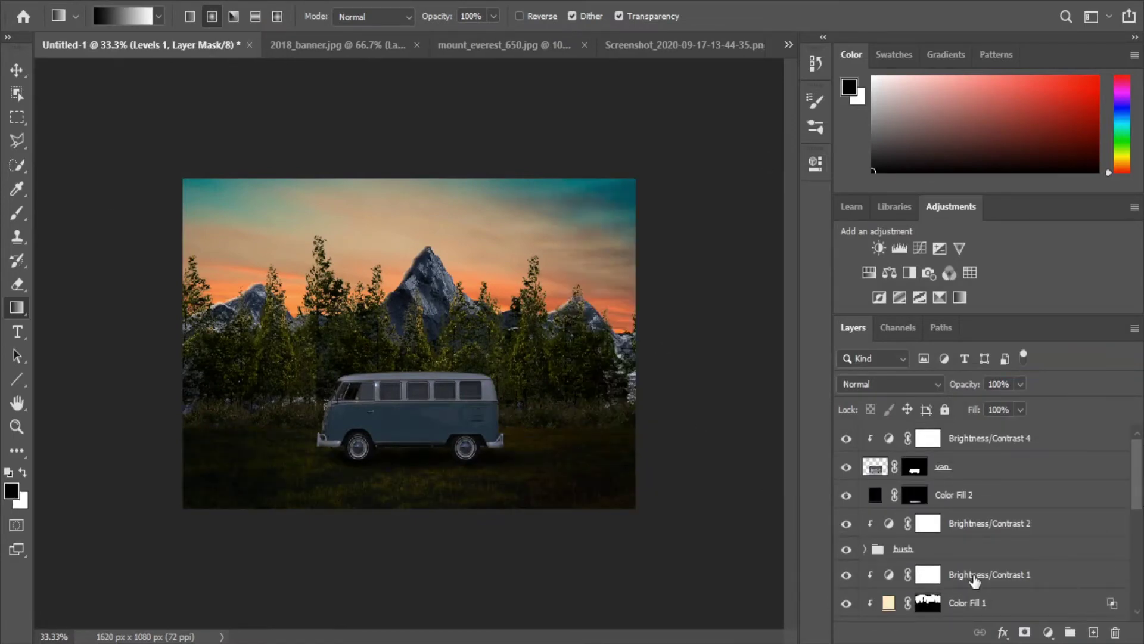
Step: Add a Levels layer clipped above Brightness/Contrast 4, lowering output whites to 187 to darken the van
click(989, 438)
click(1048, 632)
click(1067, 391)
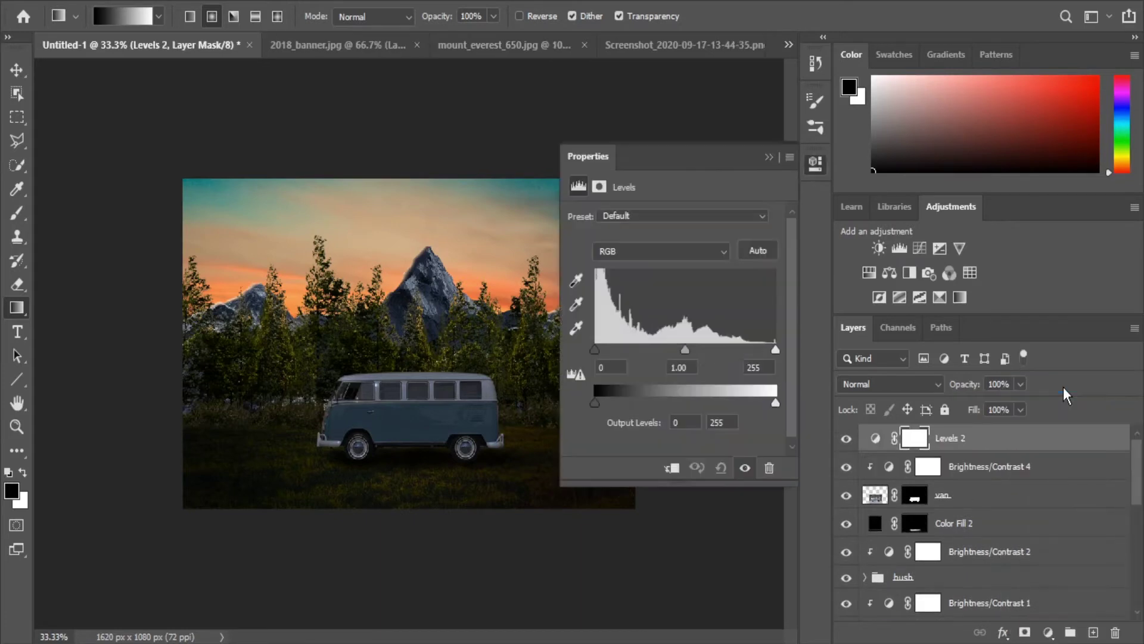
key(ctrl+alt+g)
drag(775, 403, 727, 403)
scroll(983, 524, down, 3)
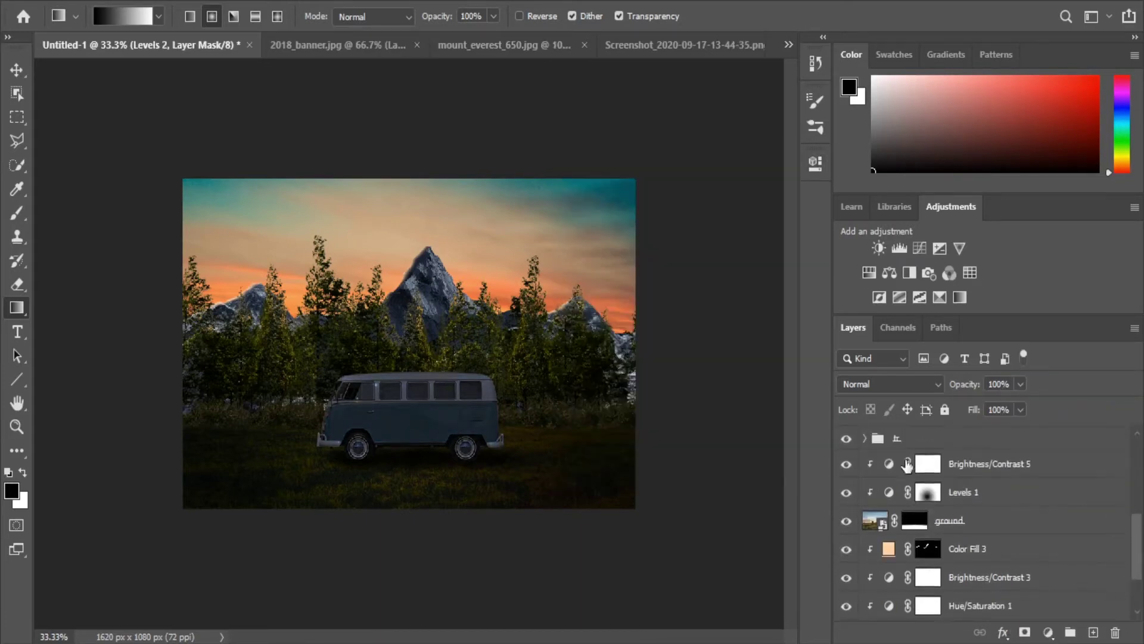
Step: Add a Levels layer clipped above Brightness/Contrast 1 with output white lowered to about 163
click(1034, 471)
click(1048, 632)
click(1067, 387)
drag(776, 403, 721, 403)
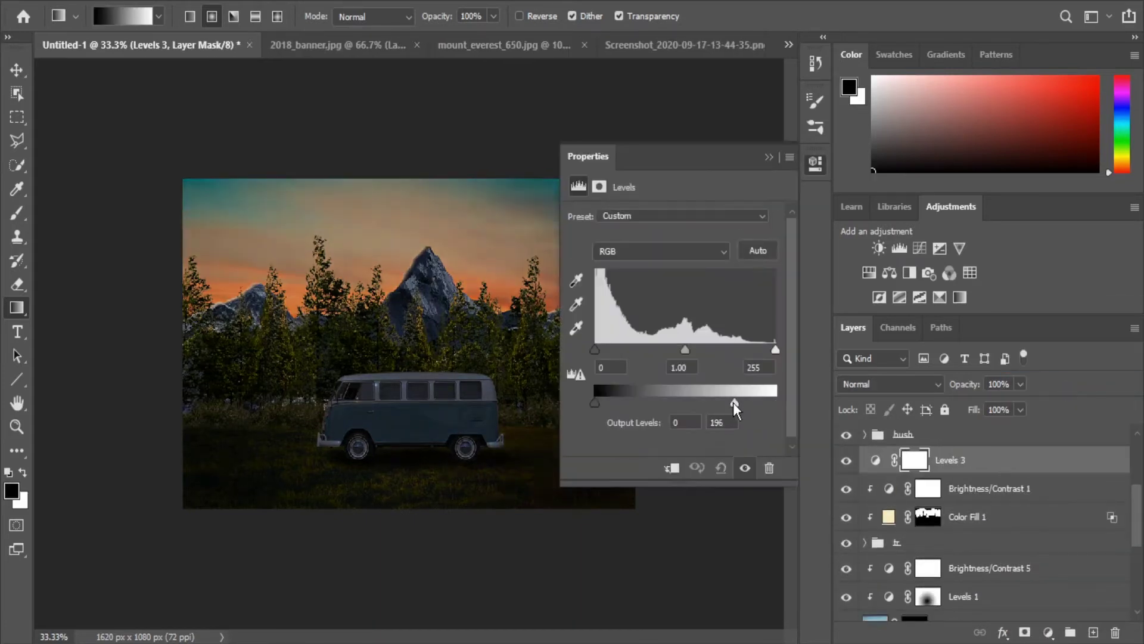
click(672, 468)
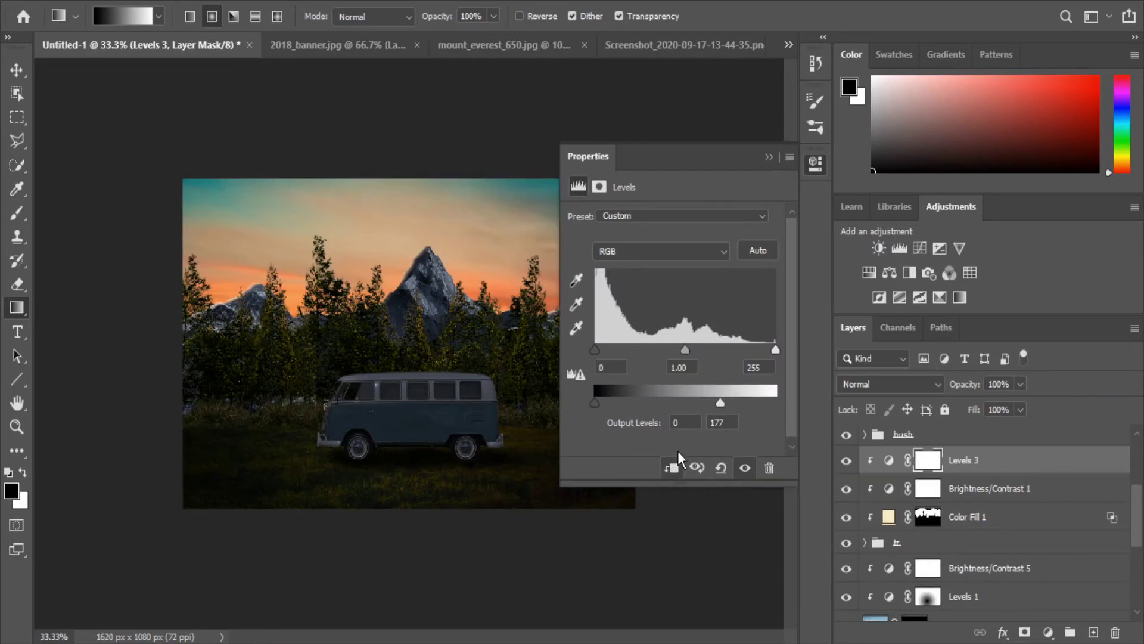
click(771, 158)
Step: Add a Levels layer clipped above Brightness/Contrast 3 with output white lowered to about 155
scroll(1007, 524, down, 3)
click(1008, 513)
click(1049, 632)
click(1043, 386)
drag(775, 403, 705, 403)
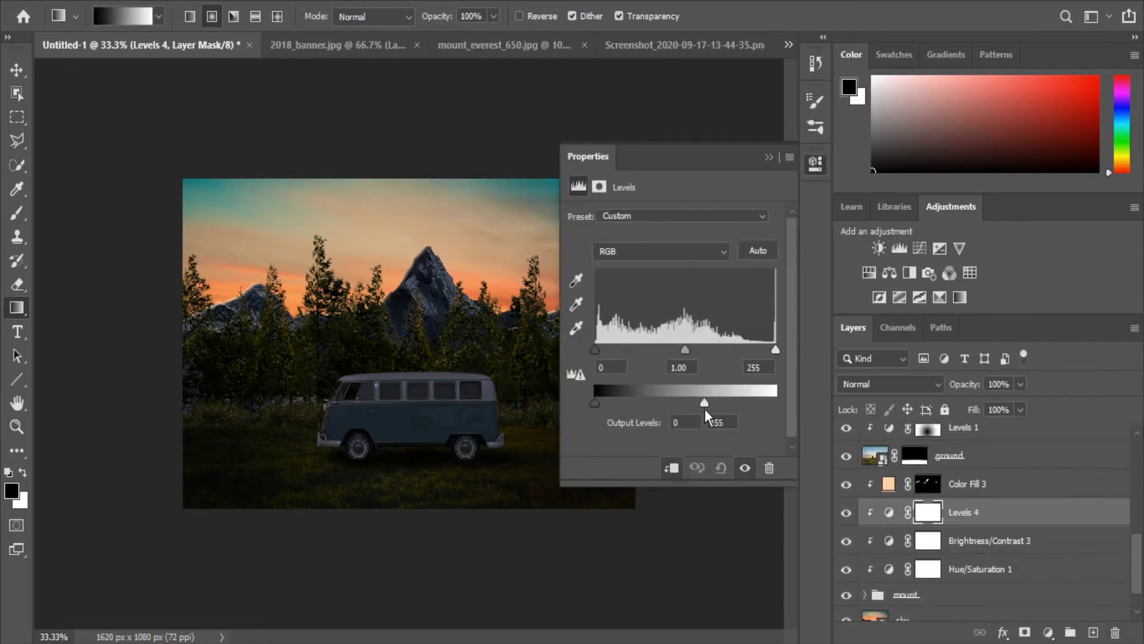
click(769, 157)
Step: Add a Levels adjustment clipped above the bush group
scroll(1007, 524, down, 5)
click(1007, 490)
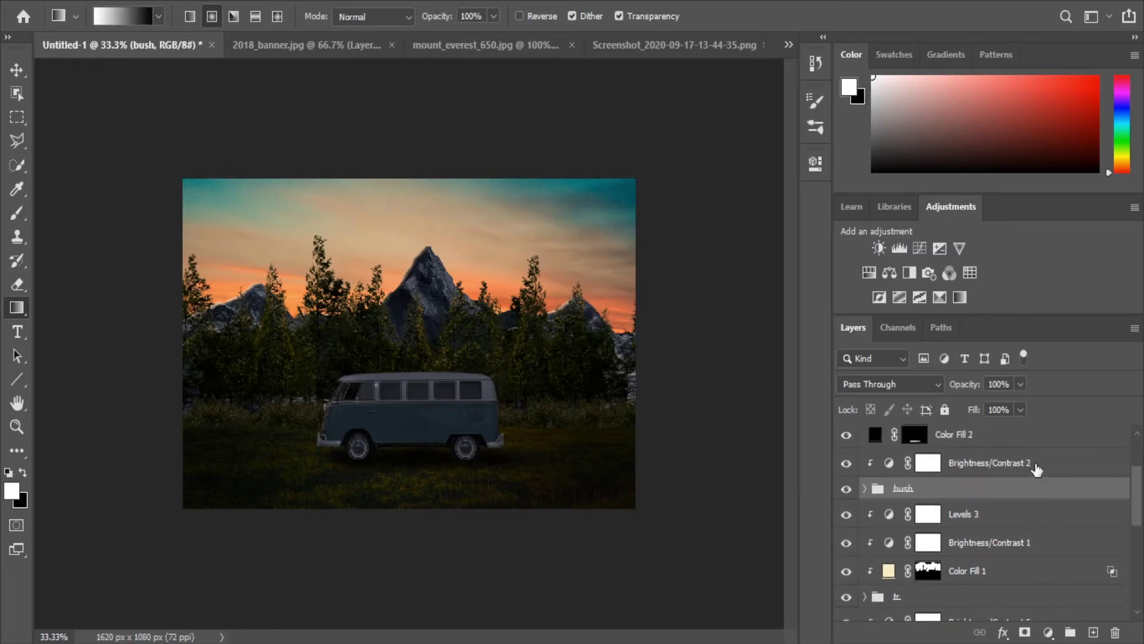
click(1048, 631)
click(1043, 387)
click(787, 536)
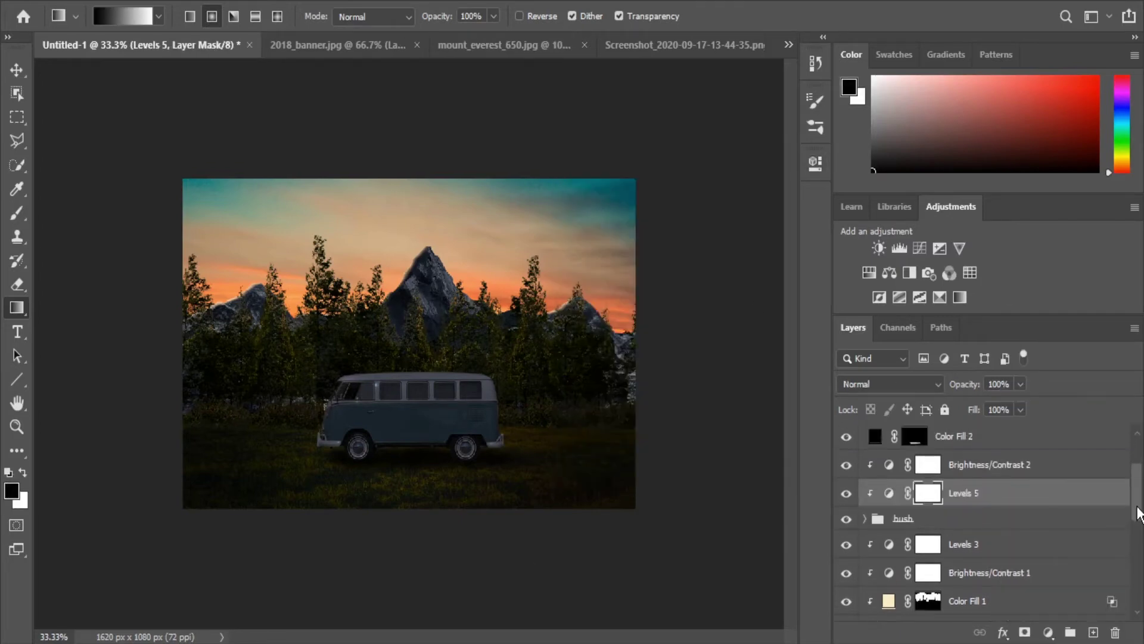
Step: Draw a small circle near the mountain peak with the Ellipse tool
right_click(20, 384)
click(71, 393)
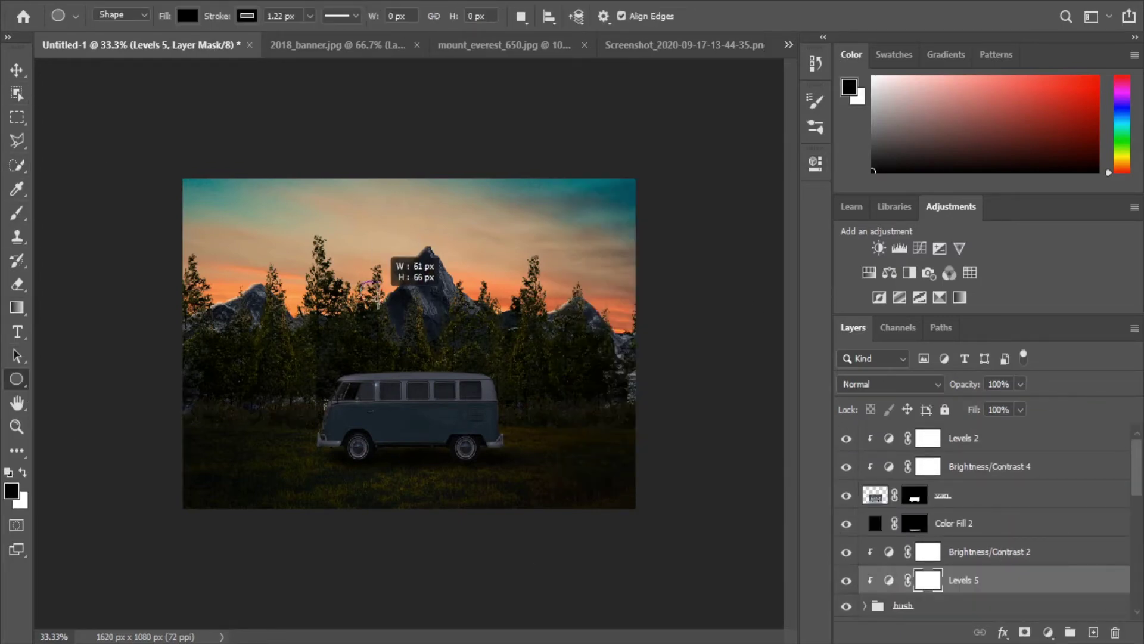
drag(381, 251, 417, 286)
click(16, 70)
Step: Move the Ellipse 1 layer below the mount group
key(x)
key(u)
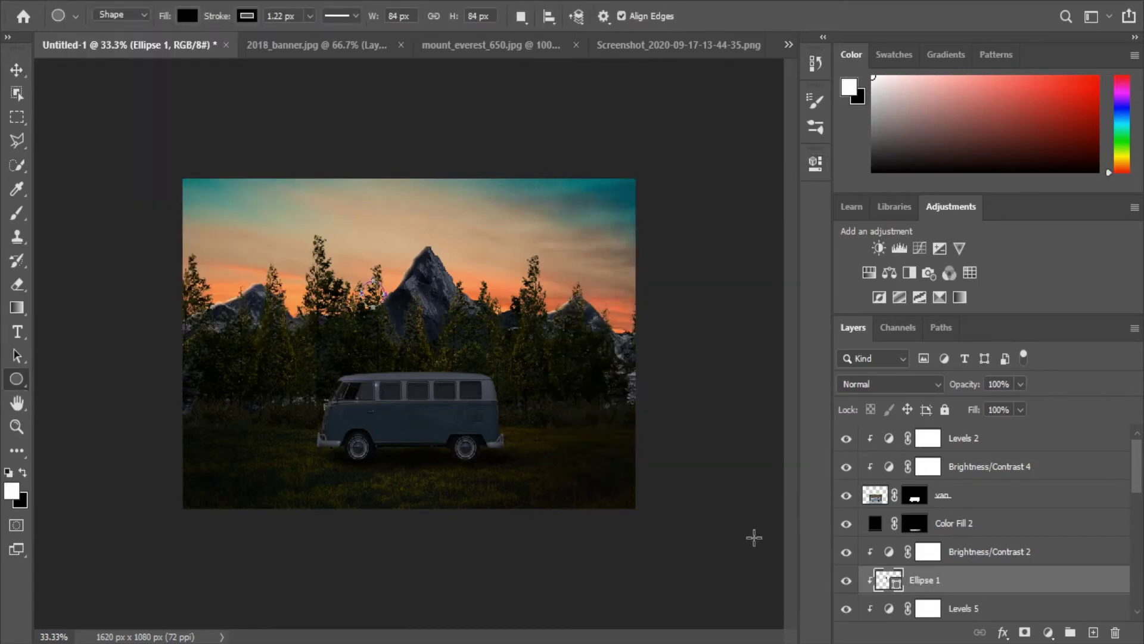
scroll(983, 537, down, 3)
click(954, 552)
click(16, 70)
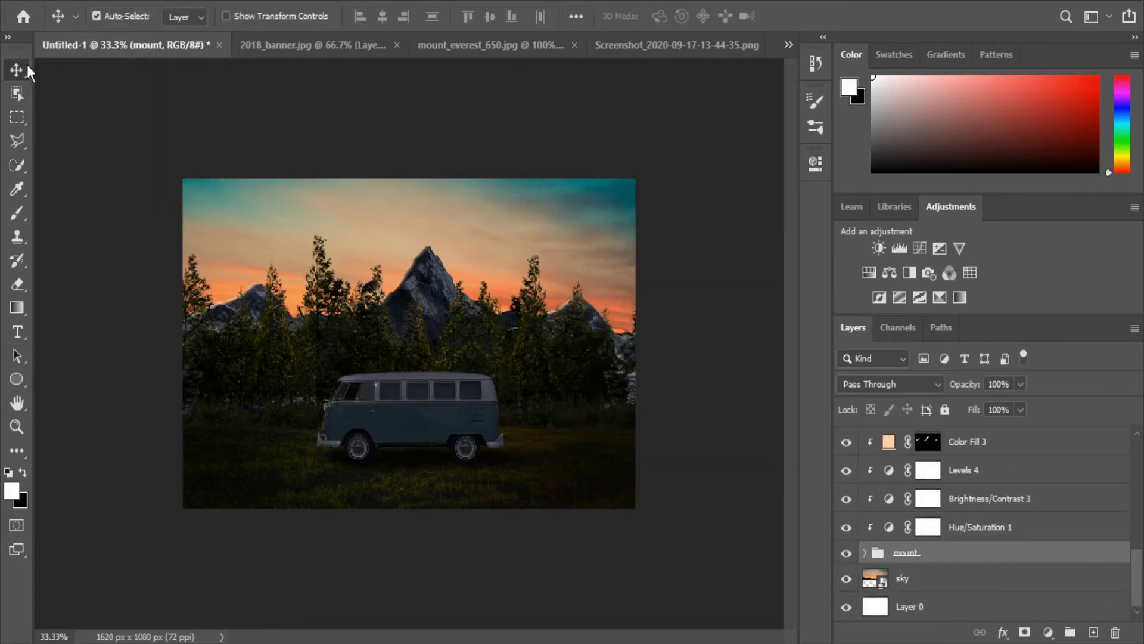
drag(983, 442, 1065, 576)
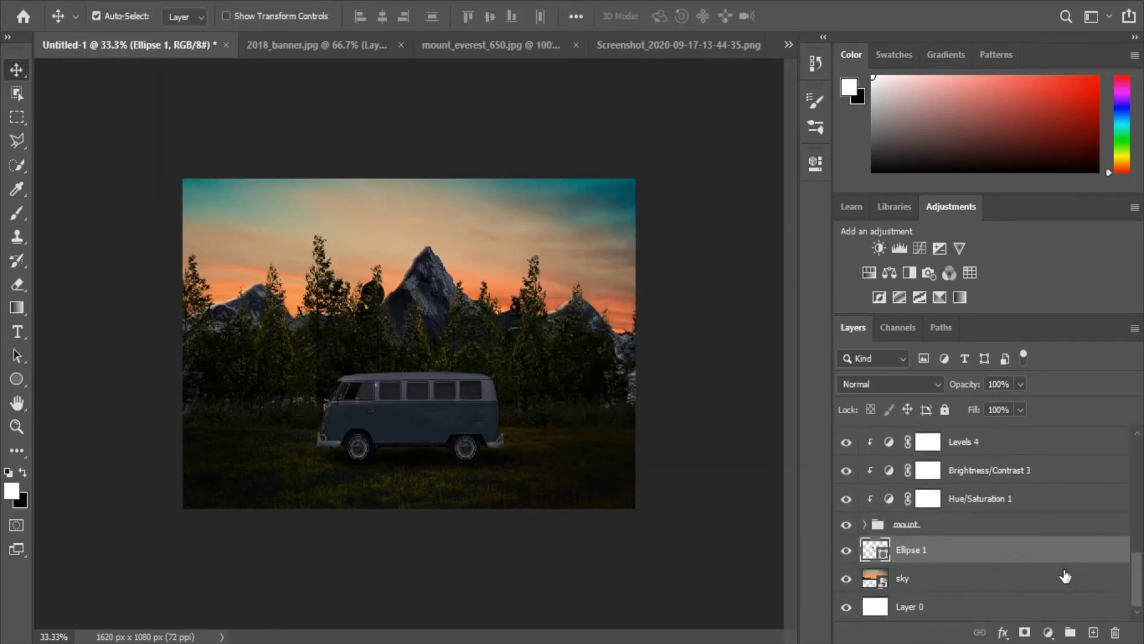
Step: Set the circle's fill colour to orange
key(u)
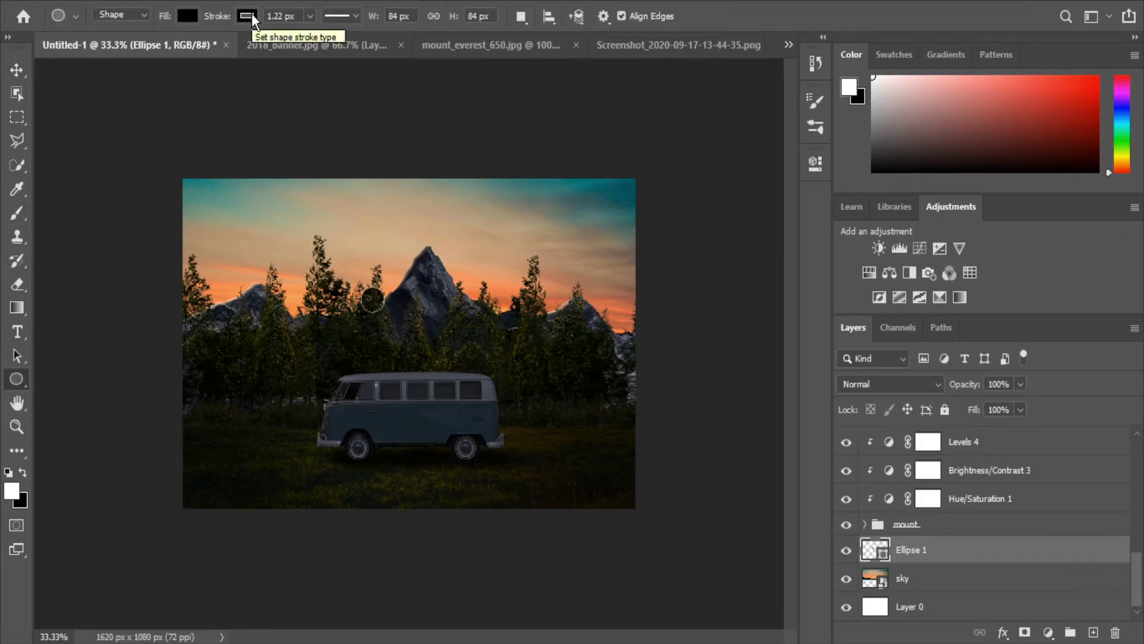
click(187, 15)
click(291, 51)
key(Return)
click(292, 50)
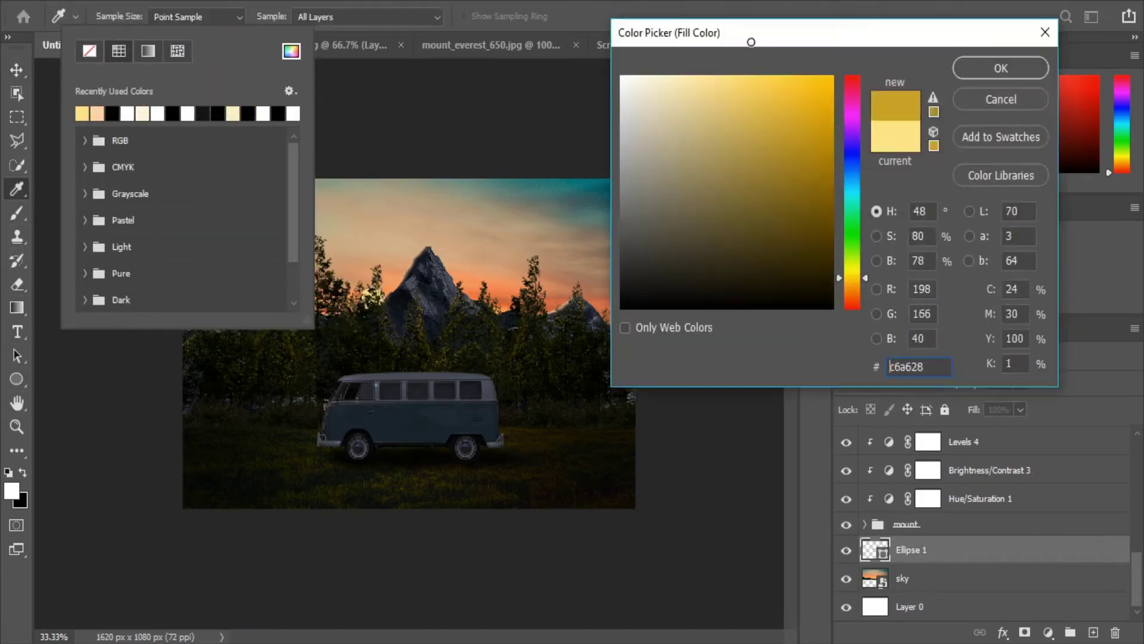
click(1001, 66)
click(291, 51)
click(748, 77)
click(1002, 66)
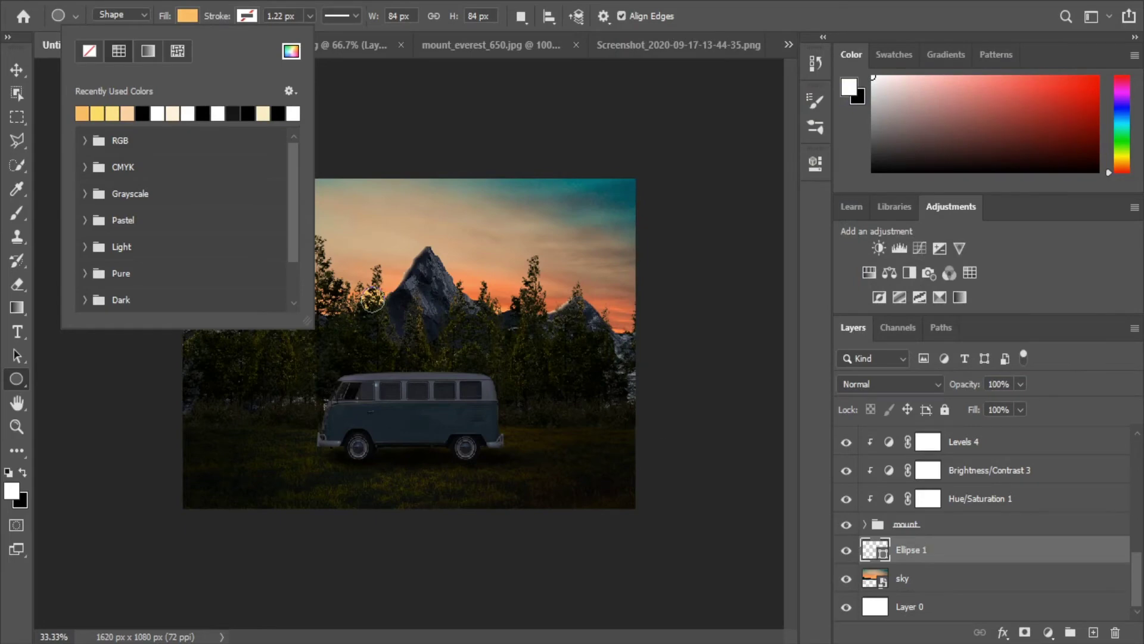
Step: Create a new empty layer above the circle
key(ctrl+shift+alt+n)
key(b)
click(121, 16)
click(367, 296)
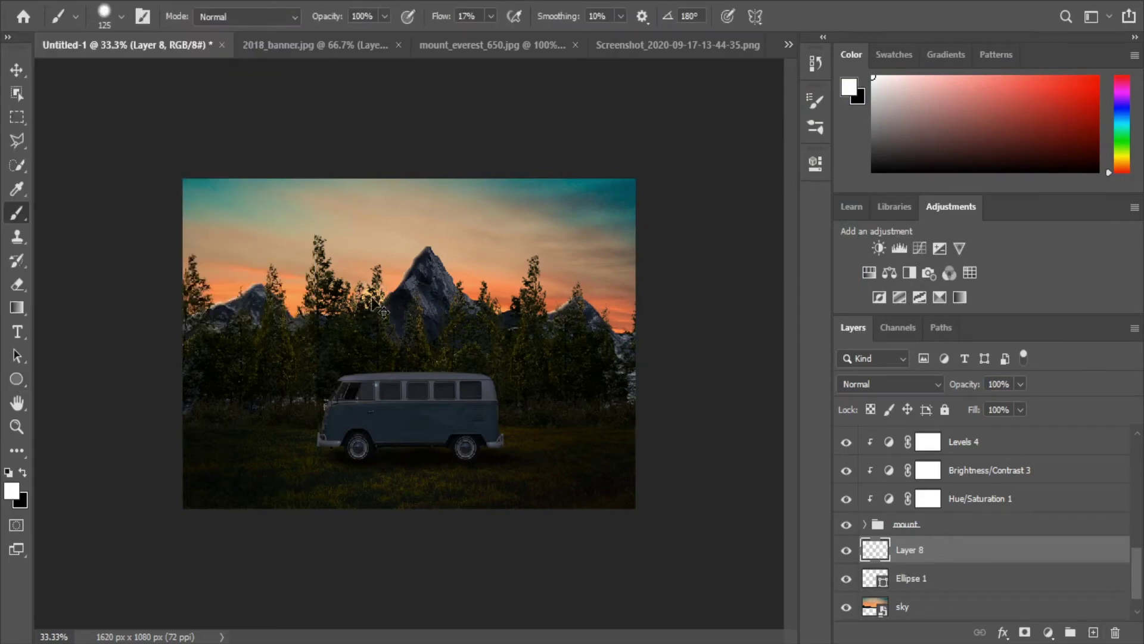
Step: Set Layer 8's blend mode to Linear Light
click(888, 384)
click(882, 363)
click(11, 490)
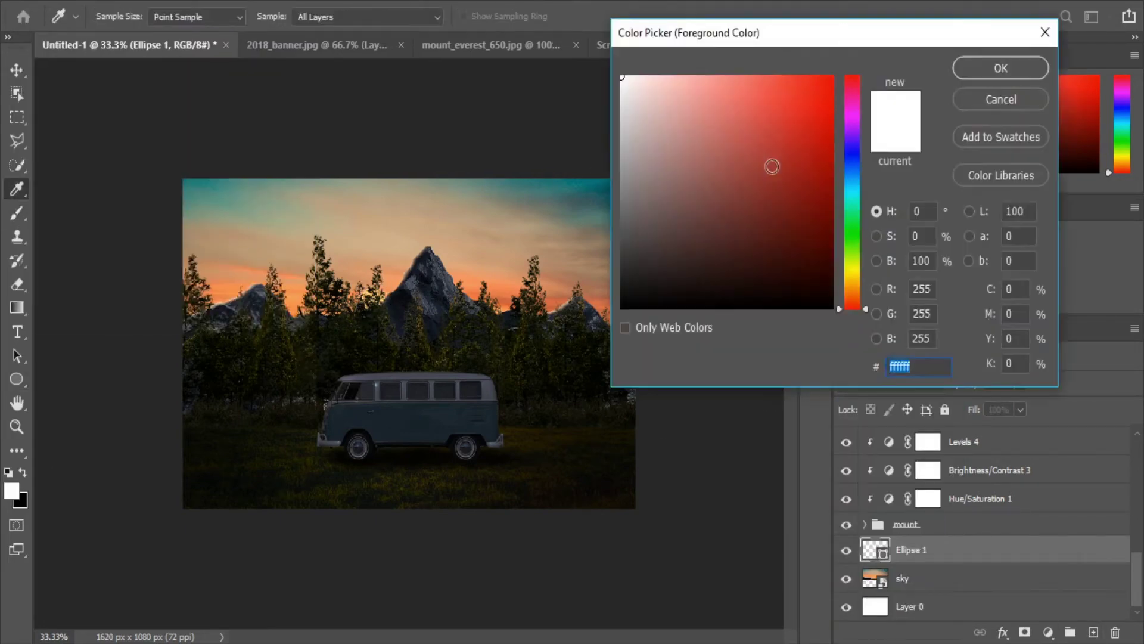
click(759, 78)
click(1003, 67)
click(903, 384)
click(877, 464)
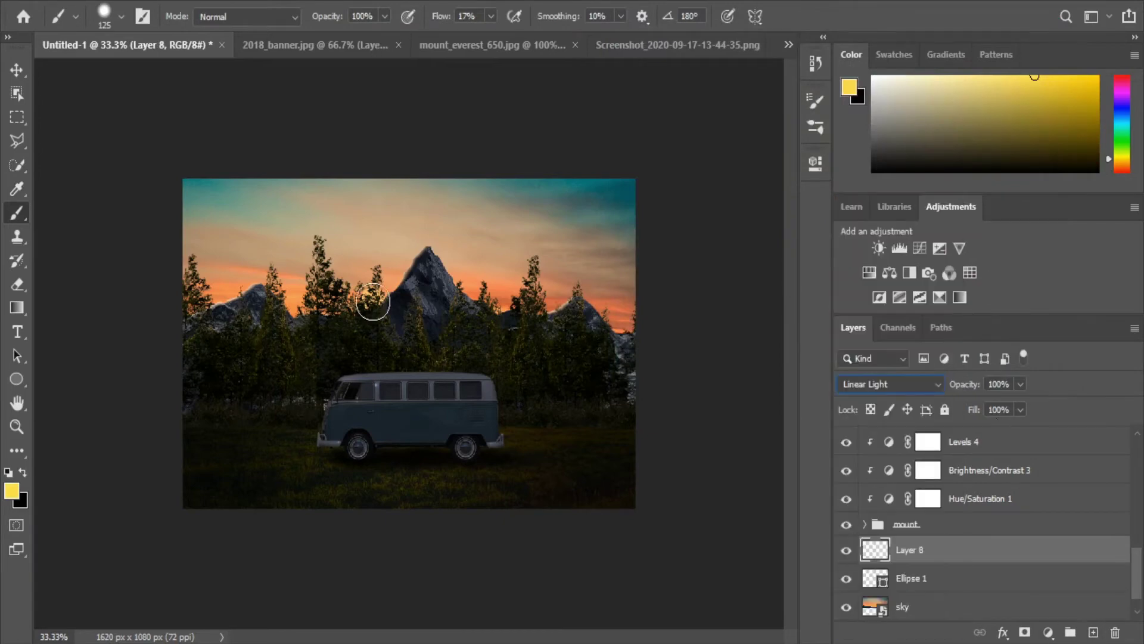
Step: Choose a saturated orange foreground colour for painting the glow
click(11, 490)
click(1013, 66)
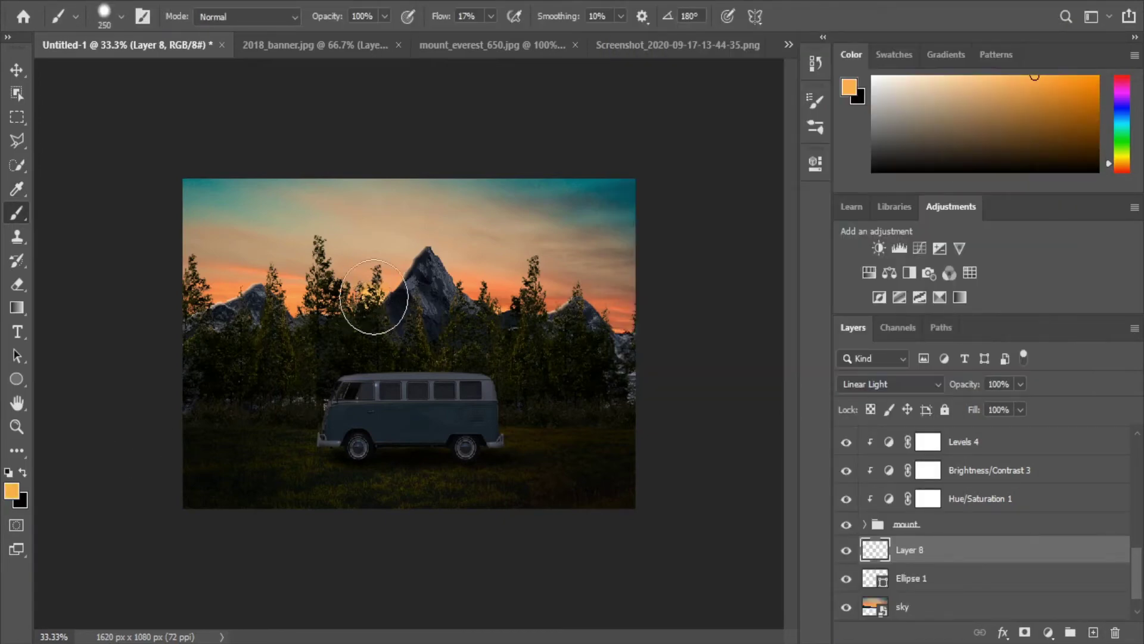
click(11, 490)
click(774, 74)
click(999, 66)
scroll(381, 393, up, 2)
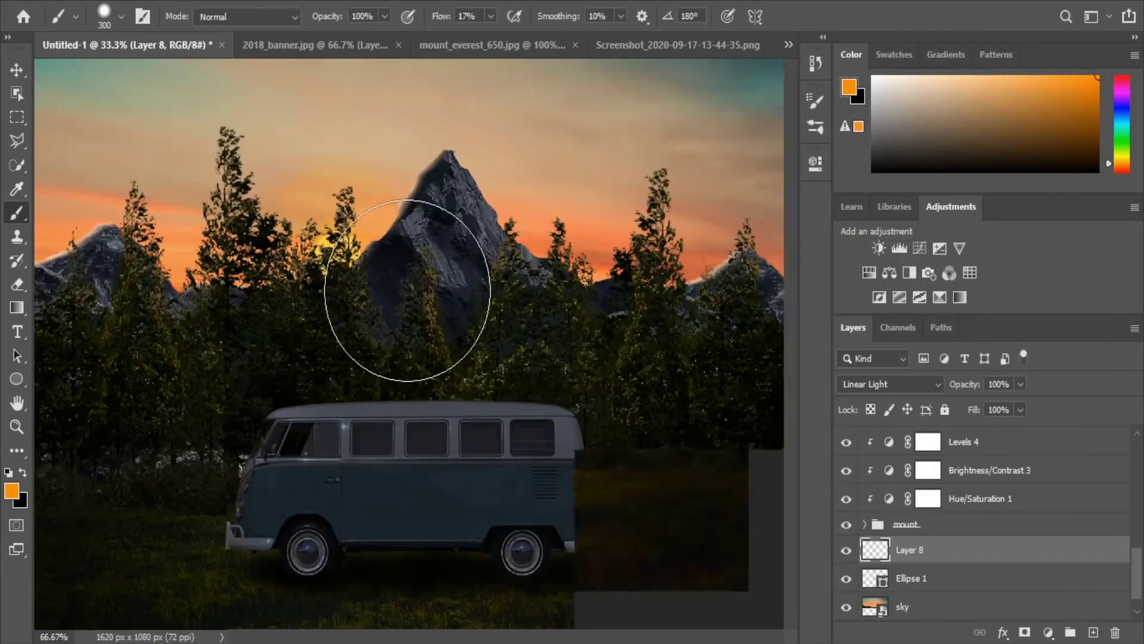
scroll(336, 309, down, 2)
click(1048, 632)
Step: Add a pale yellow Color Fill 4 over the van and invert its mask to black
click(1091, 309)
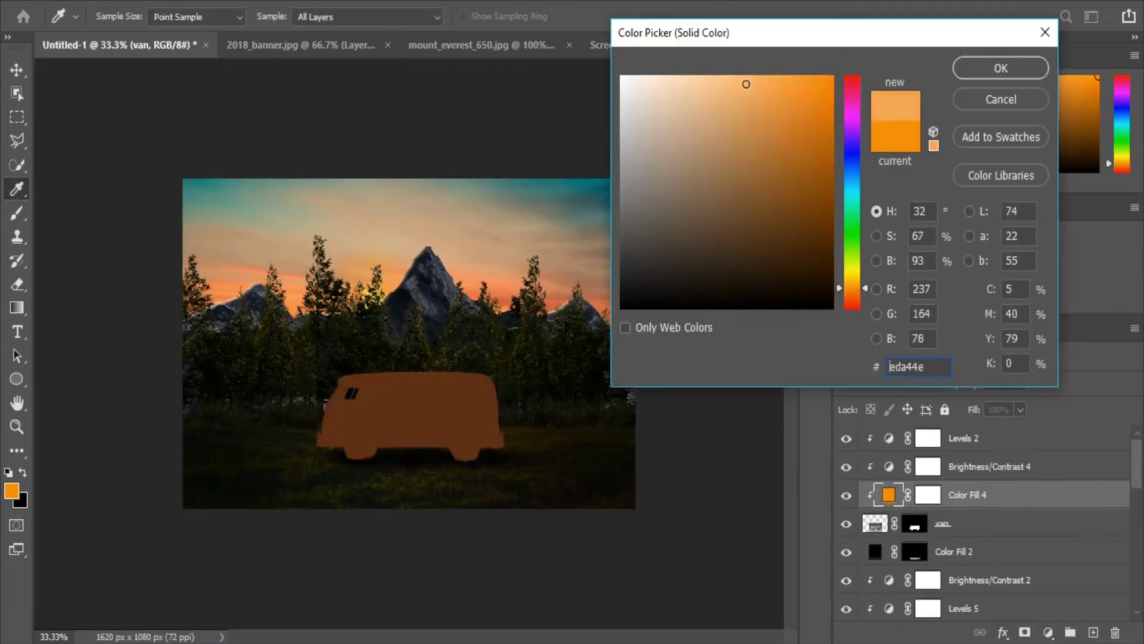
click(695, 79)
click(1001, 69)
click(928, 438)
key(d)
key(ctrl+i)
Step: Set the brush size to 50 and zoom out to see the whole image
key(ctrl+1)
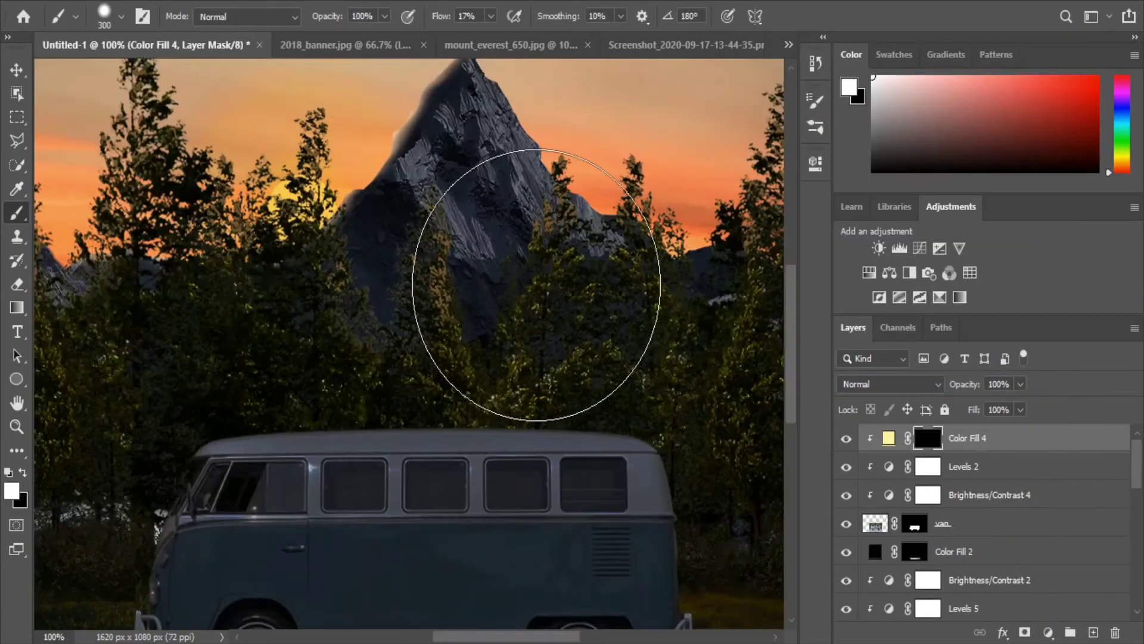
click(121, 16)
text(50)
right_click(480, 345)
key(Return)
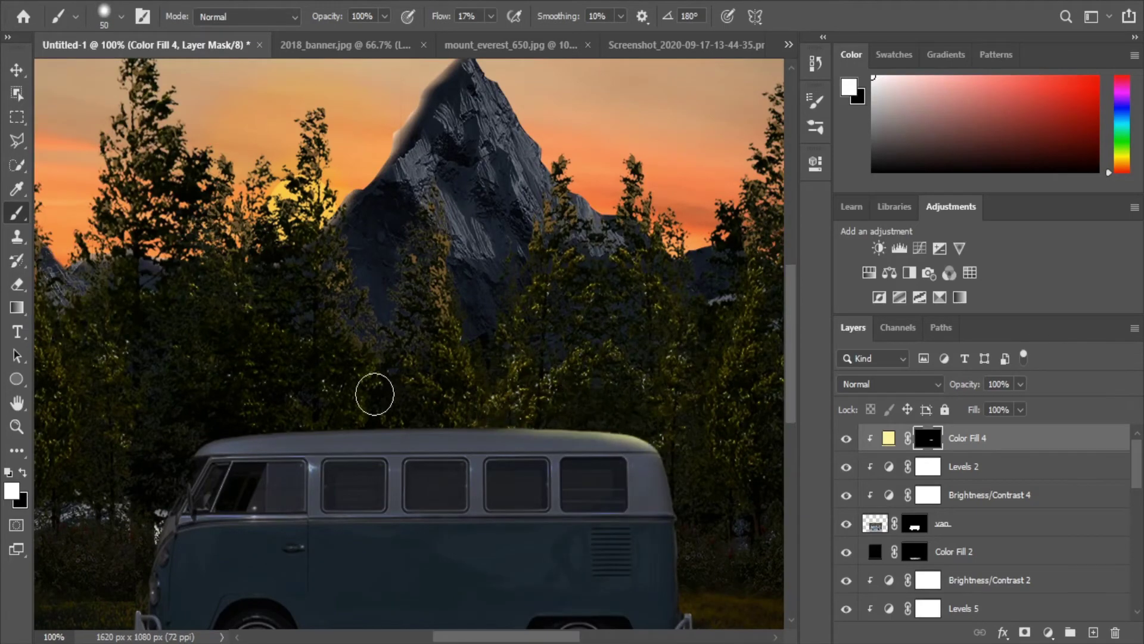
key(ctrl+minus)
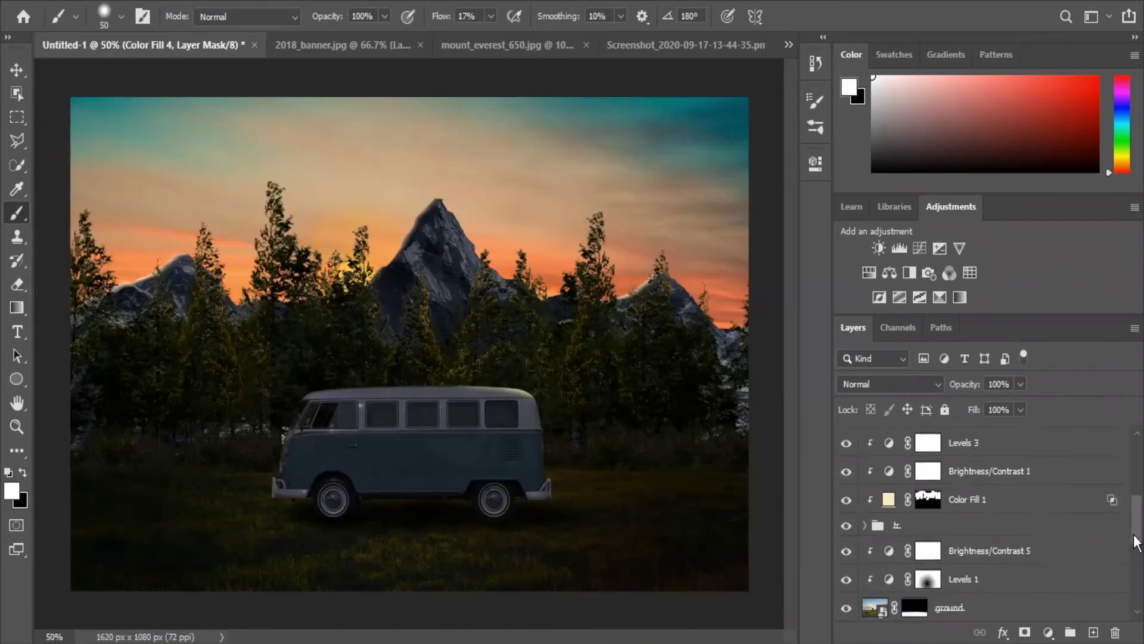
scroll(974, 511, down, 5)
Step: Add a new layer above the mount group and choose a scattered cloud brush tip
click(947, 518)
click(1089, 630)
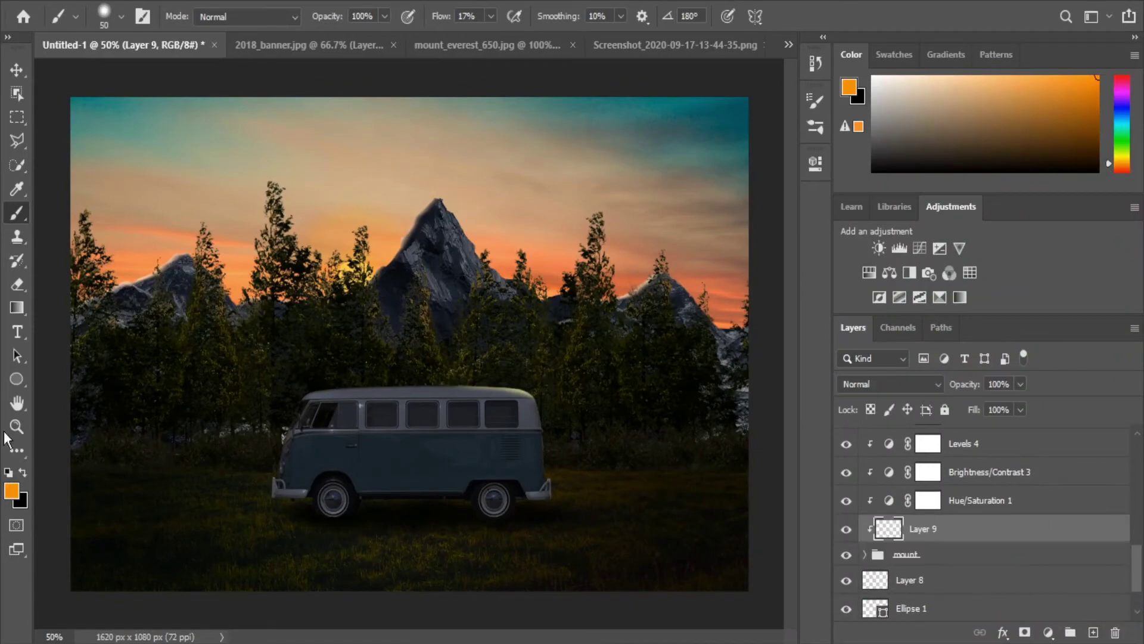
key(d)
key(x)
click(121, 16)
click(784, 205)
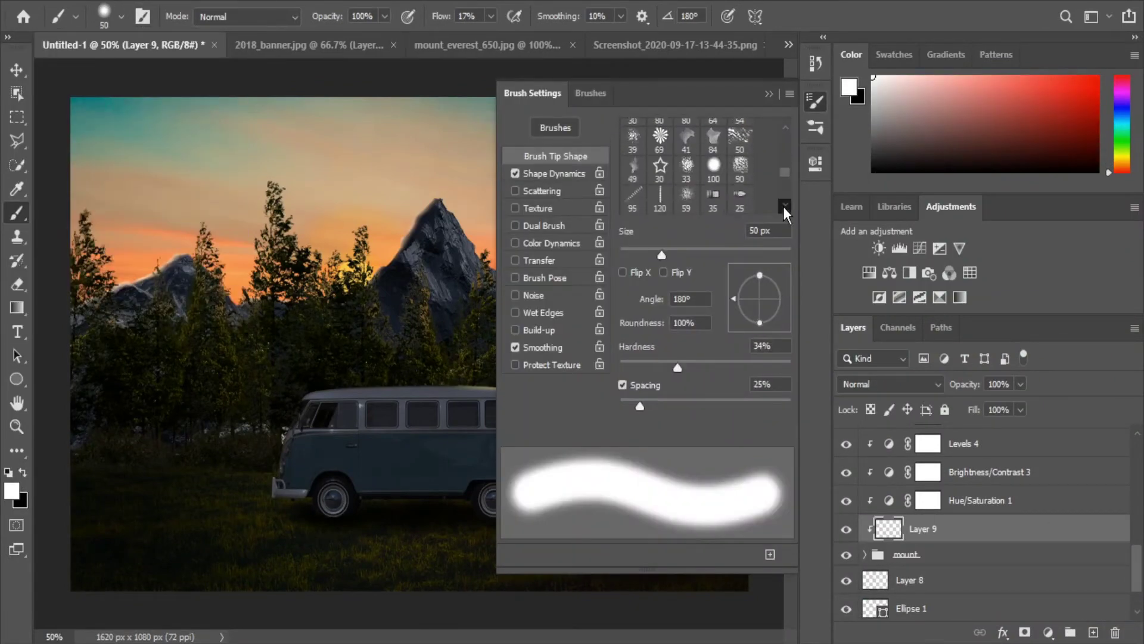
click(686, 191)
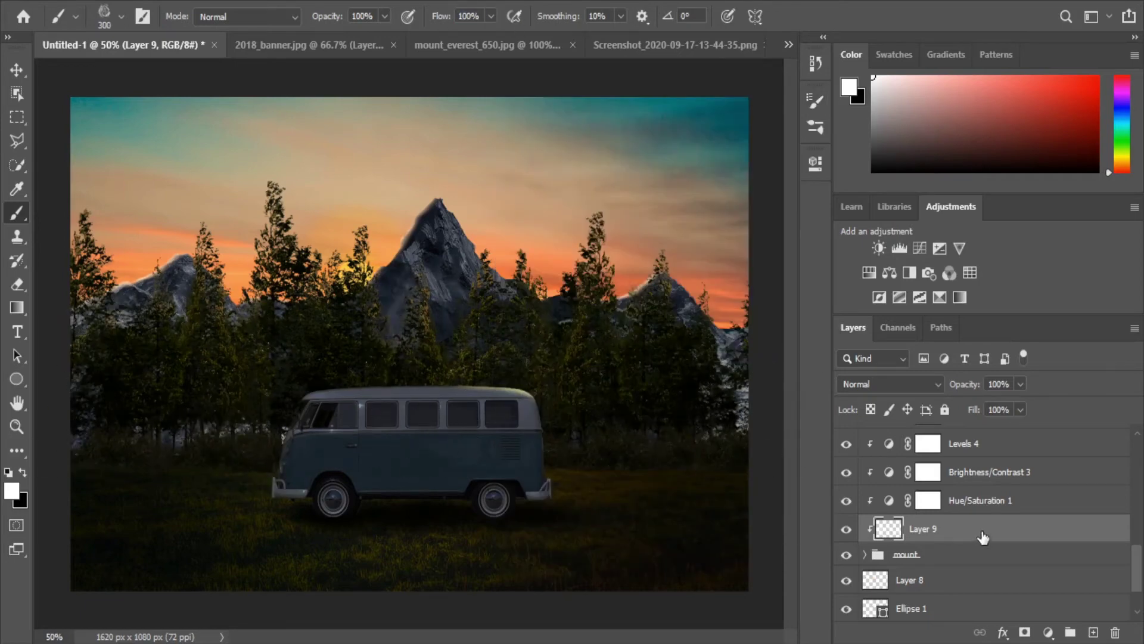
Step: Move Layer 9 above Color Fill 3, release its clipping, and clip Color Fill 3 to it
drag(983, 536, 989, 432)
right_click(991, 439)
click(1002, 332)
scroll(1042, 493, up, 2)
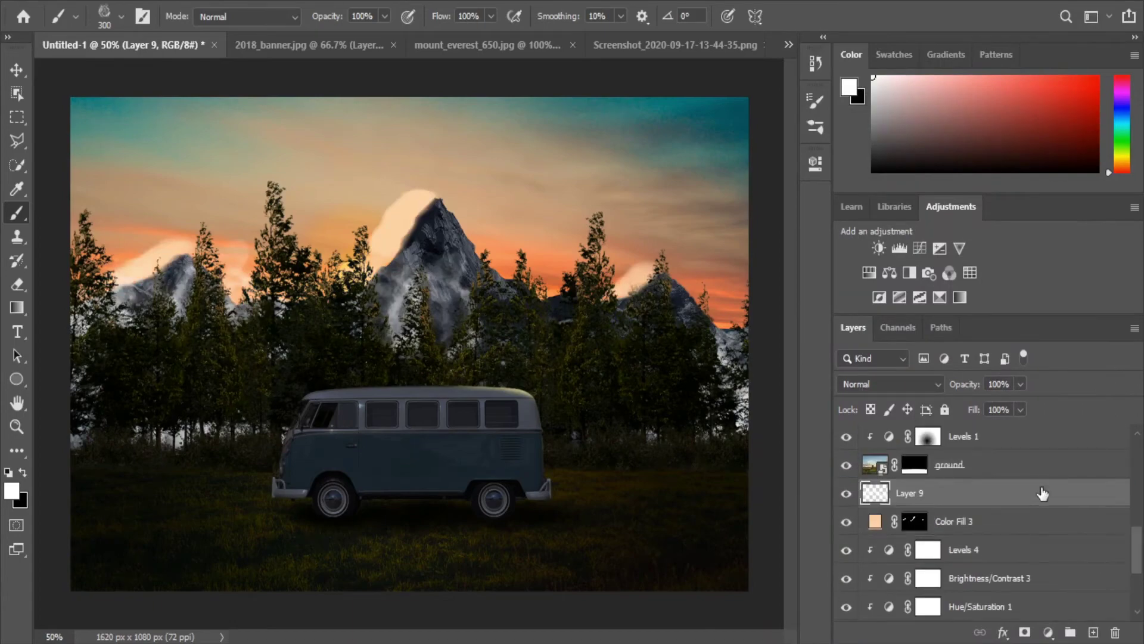
alt+click(1042, 507)
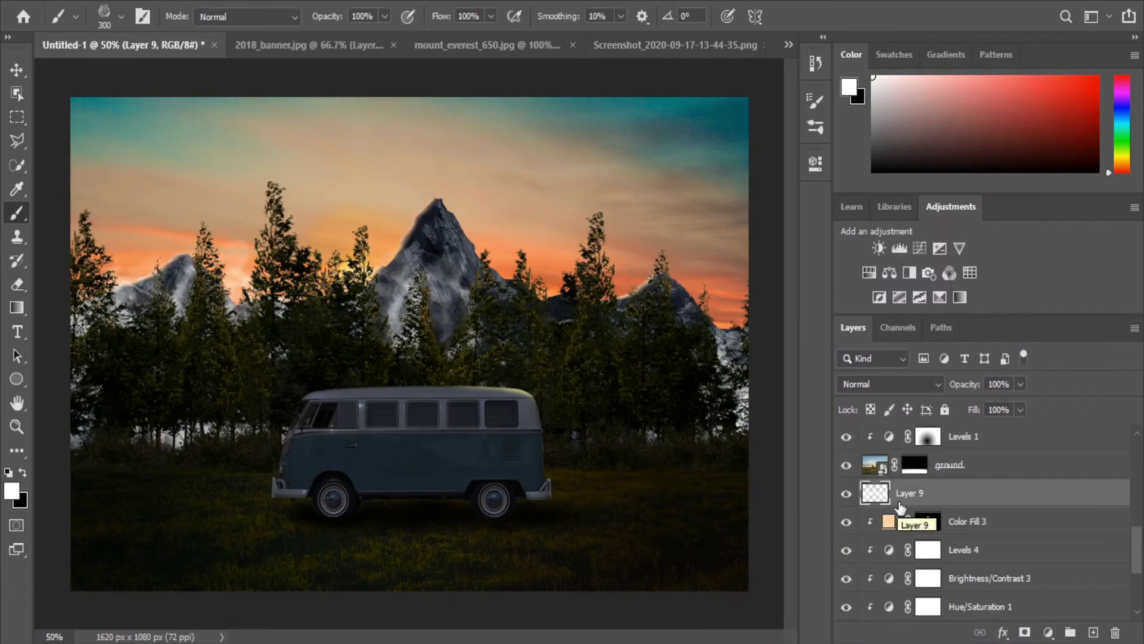
Step: Replace the mist layer with a new one and paint pale clouds across the sky with a 1200 brush
key(Delete)
key(ctrl+shift+alt+n)
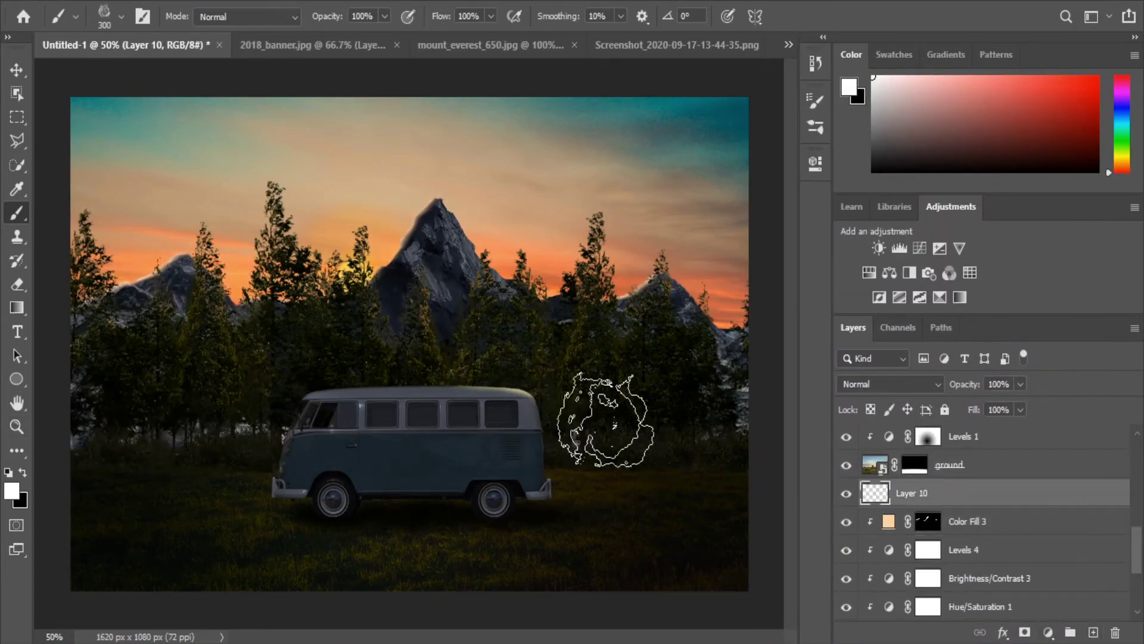
key(bracketright)
key(bracketright)
key(bracketright)
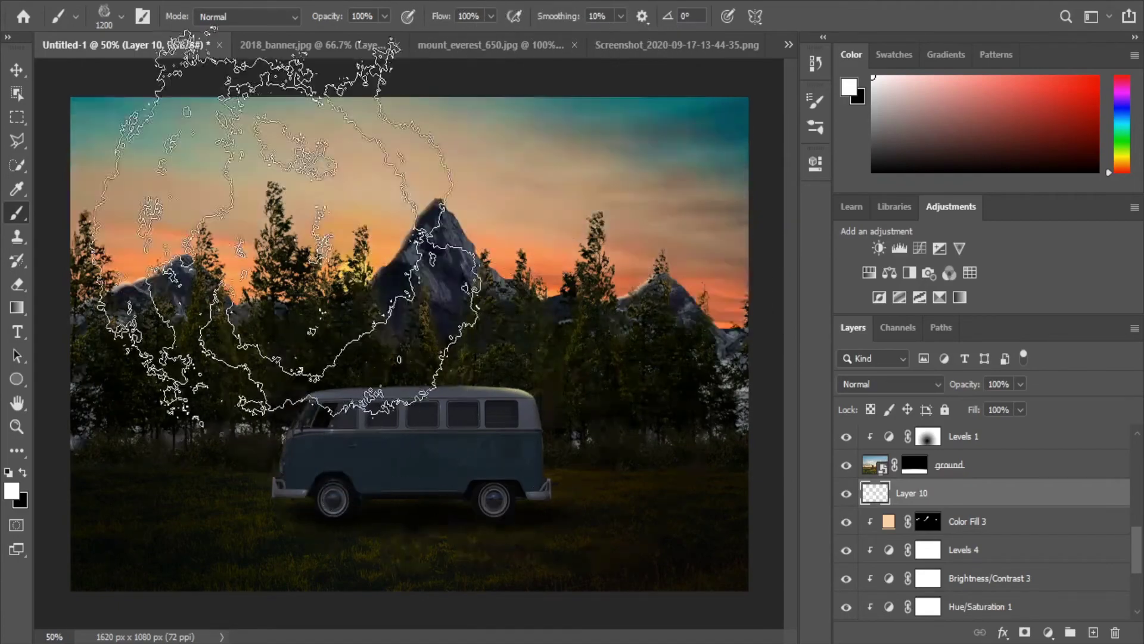
click(121, 16)
key(Escape)
drag(492, 256, 686, 256)
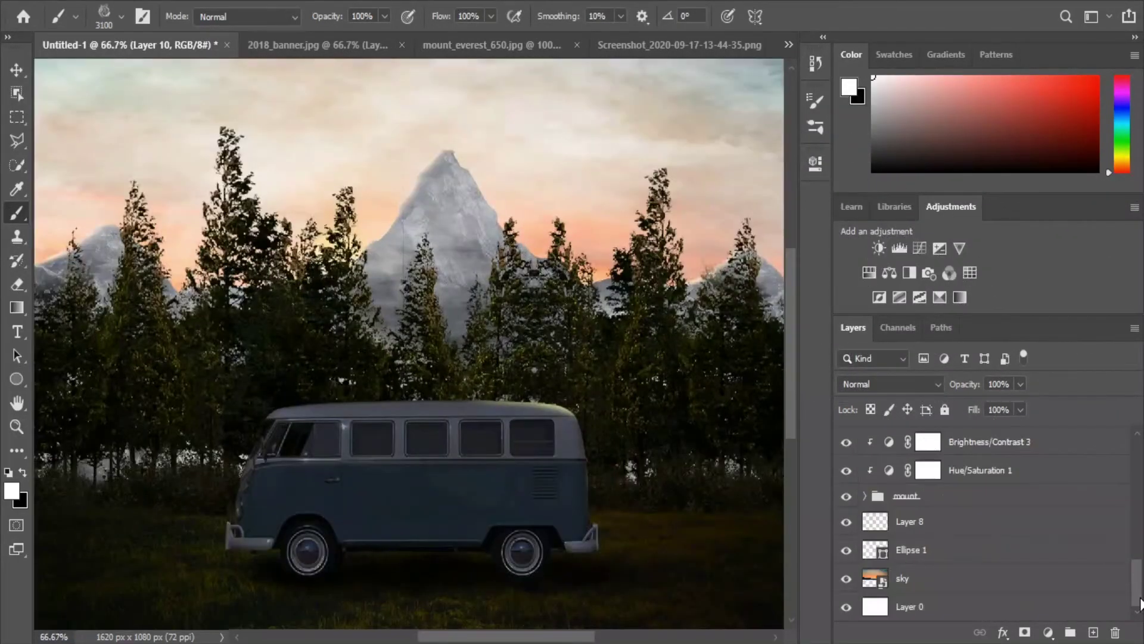
mouse_move(1139, 519)
mouse_down()
mouse_move(1139, 468)
mouse_move(1139, 525)
mouse_up()
Step: Add a mist layer between the tree layers and brush white mist among the trees
click(1014, 548)
click(1093, 632)
key(ctrl+minus)
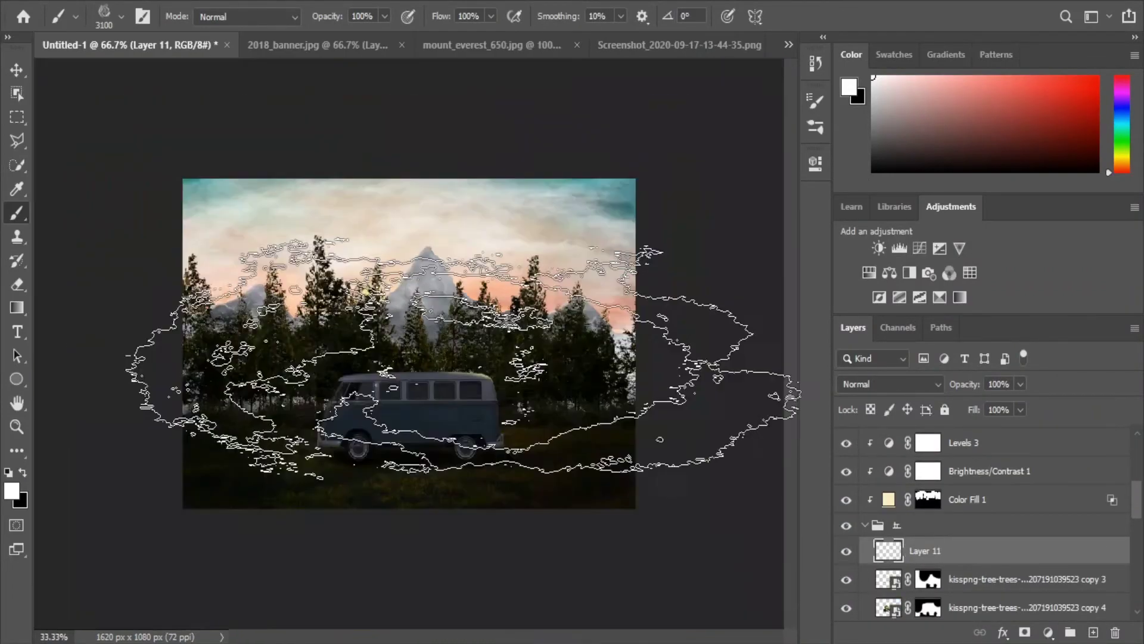
key(bracketleft)
key(bracketleft)
key(bracketleft)
key(ctrl+1)
drag(740, 434, 360, 423)
key(ctrl+bracketleft)
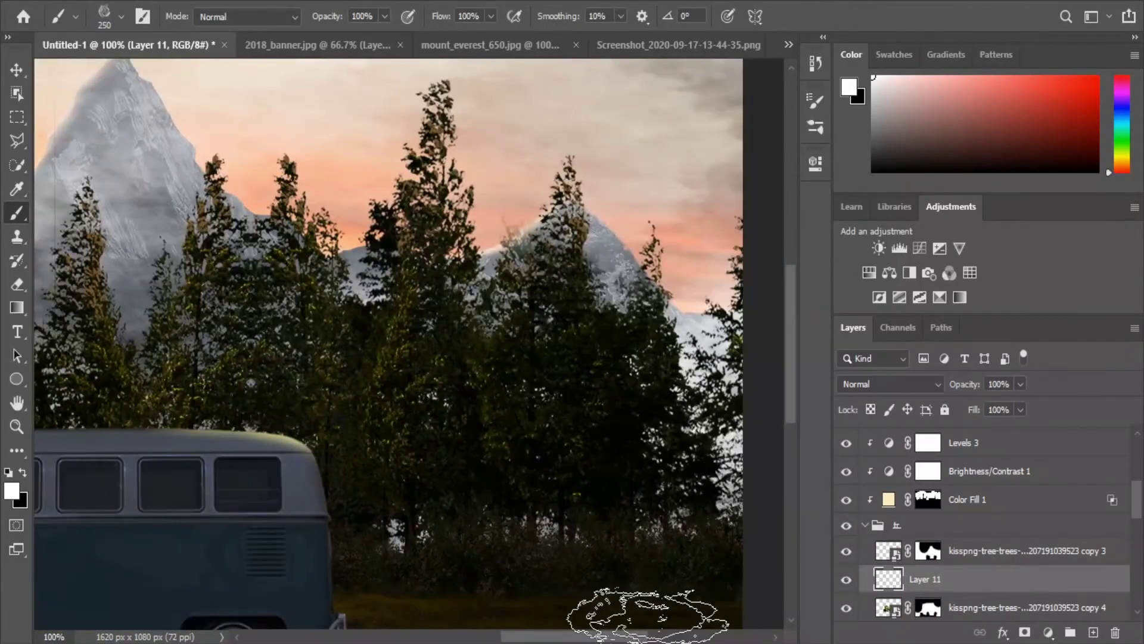
drag(727, 531, 706, 447)
Step: Add another empty layer above a further tree copy layer
scroll(954, 566, down, 5)
click(870, 488)
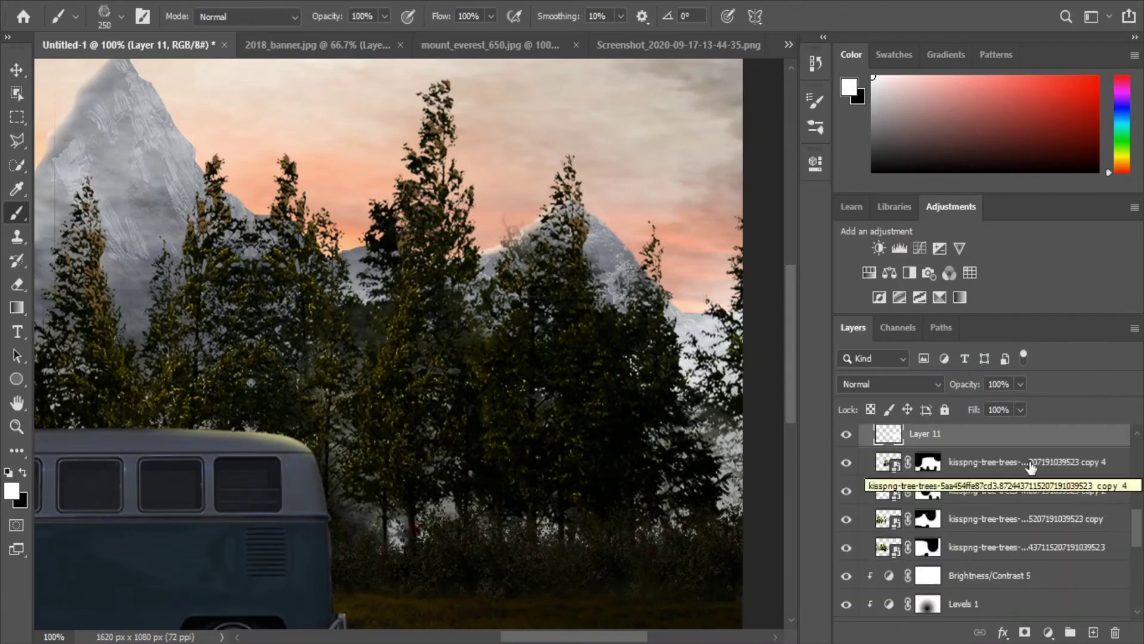
key(ctrl+shift+alt+n)
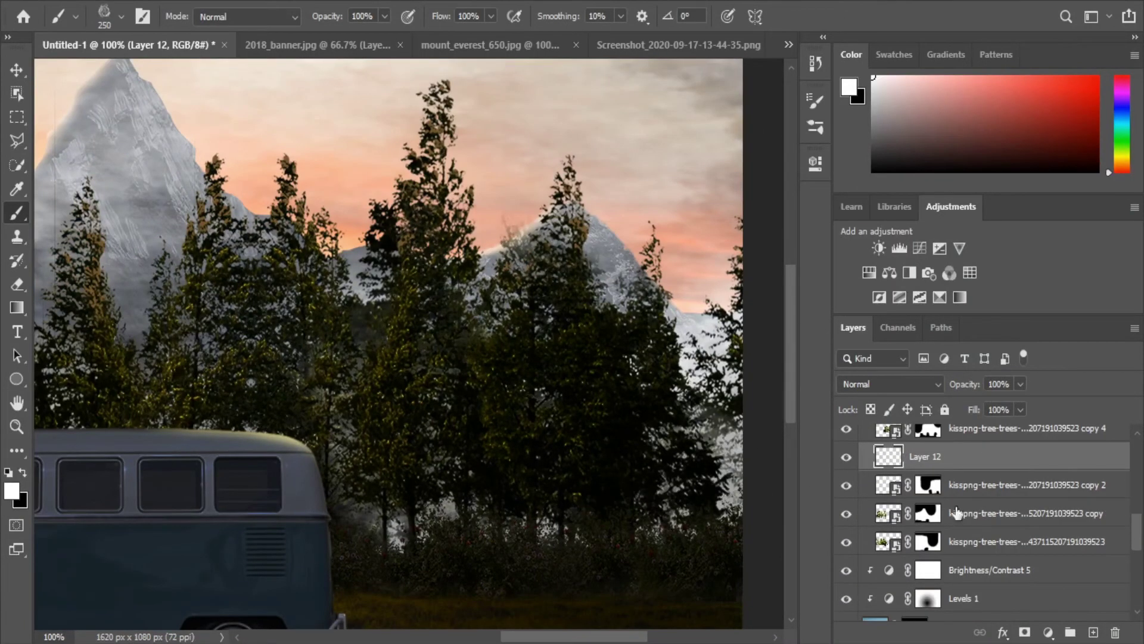
scroll(983, 525, down, 3)
Step: Add an empty layer above the lowest tree layer and zoom out to 66.7%
click(846, 467)
key(ctrl+shift+alt+n)
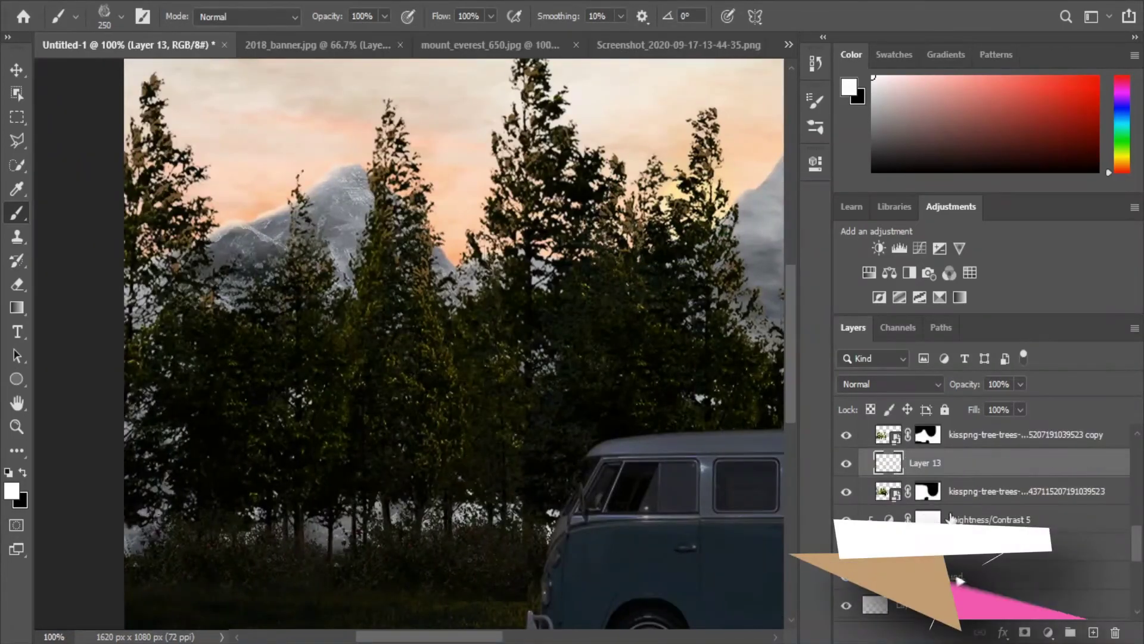
key(bracketright)
key(bracketright)
key(bracketright)
key(ctrl+minus)
scroll(984, 477, down, 2)
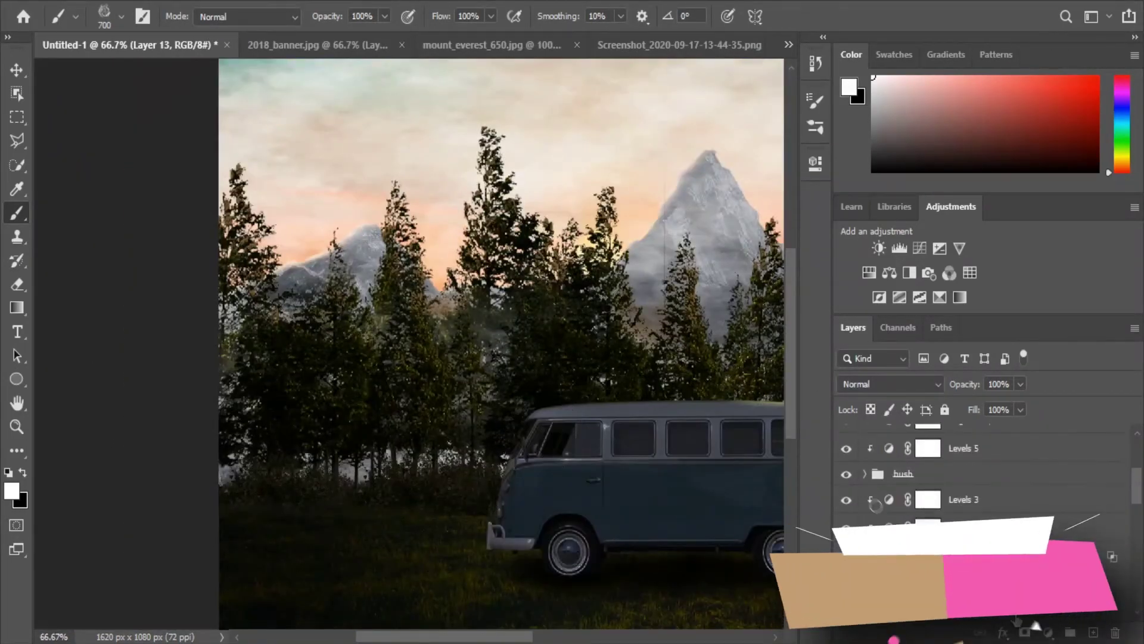
Step: Load the Levels 5 mask as a selection, add a fog layer, and set brush flow 10%, size 1600
click(928, 448)
key(ctrl+shift+alt+n)
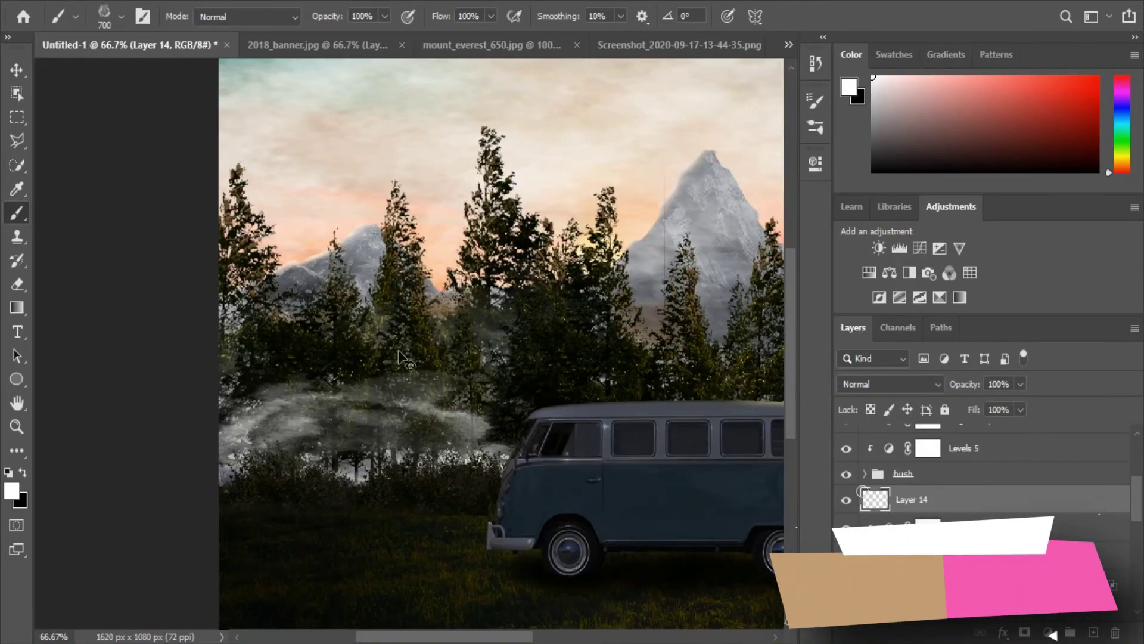
key(shift+1)
scroll(409, 343, right, 5)
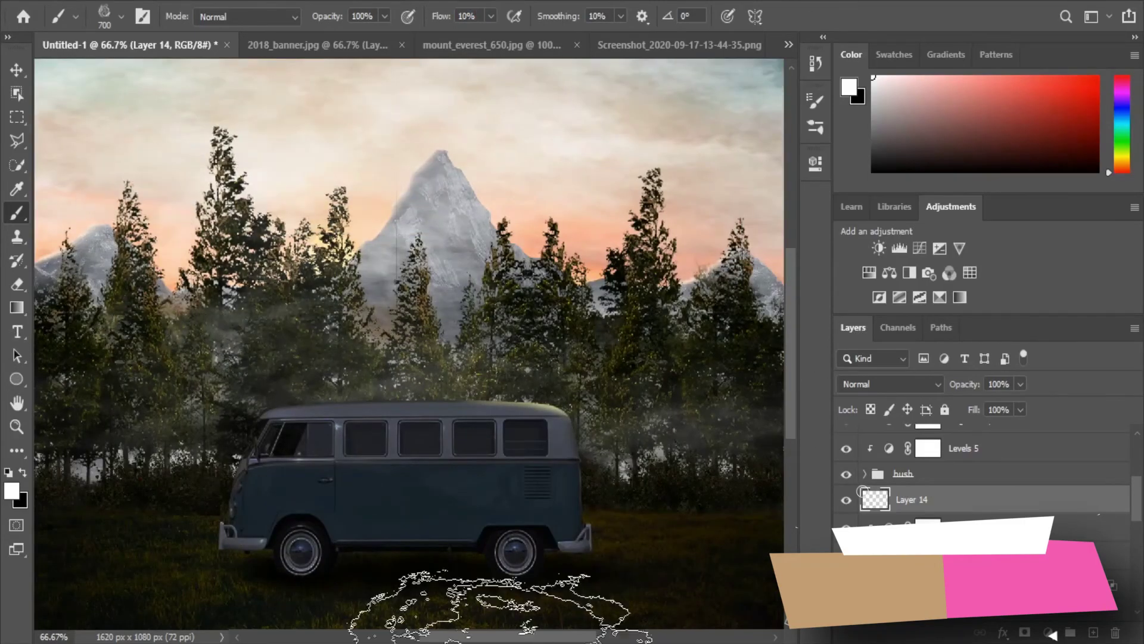
key(ctrl+minus)
key(bracketright)
key(bracketright)
key(bracketright)
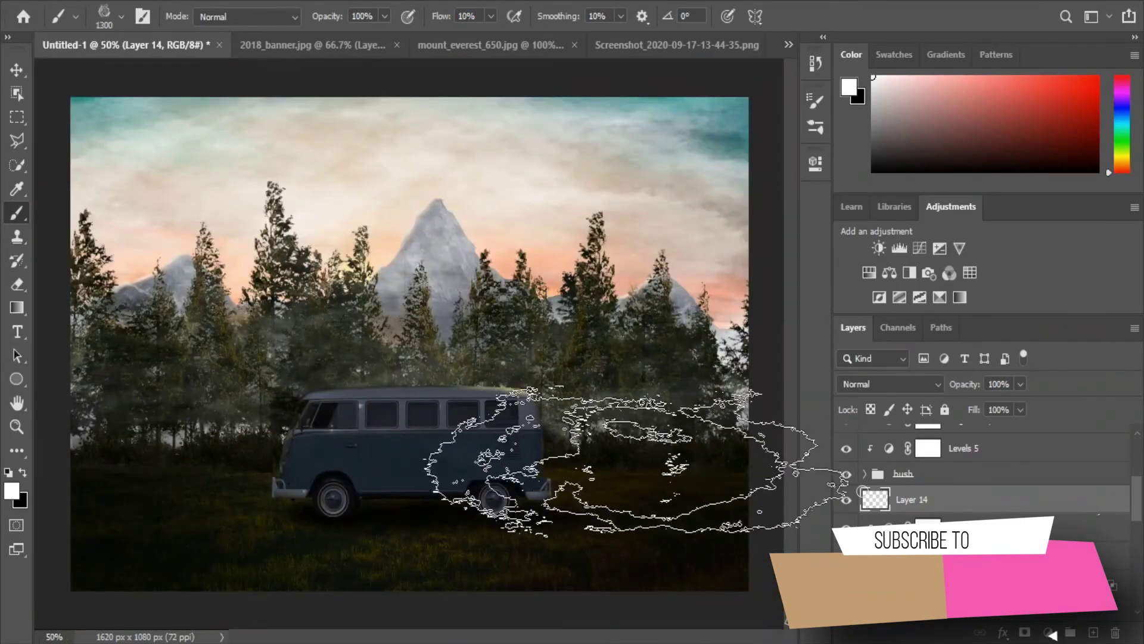
key(bracketright)
key(bracketright)
key(bracketright)
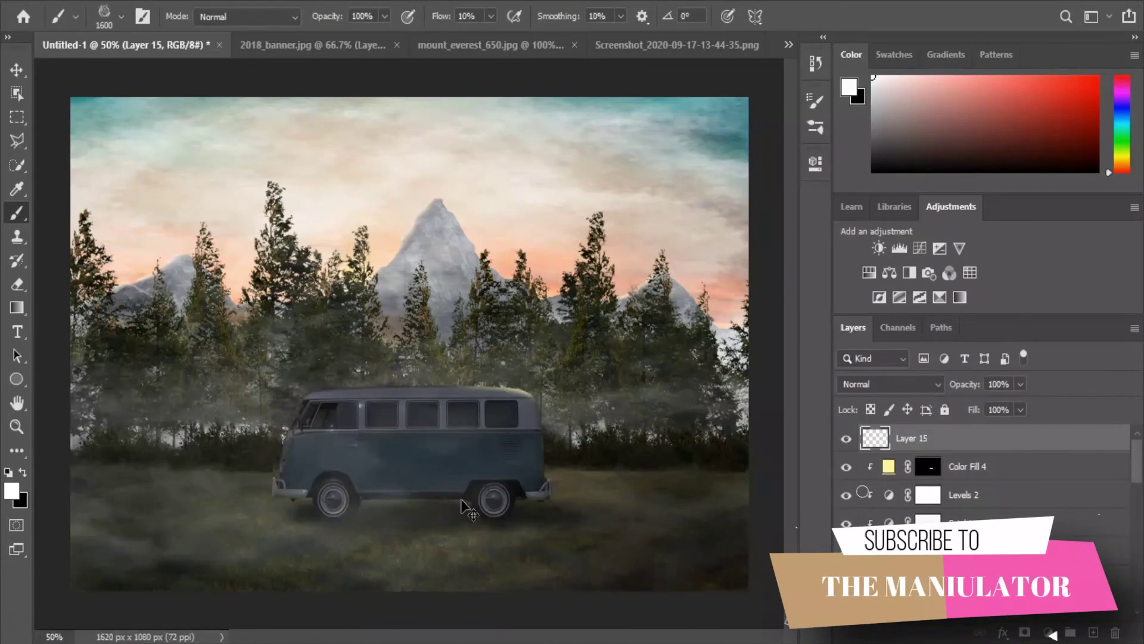
Step: On a new layer, draw a yellow triangular beam shape from the van's headlight with the Pen tool
key(ctrl+shift+alt+n)
click(17, 378)
key(p)
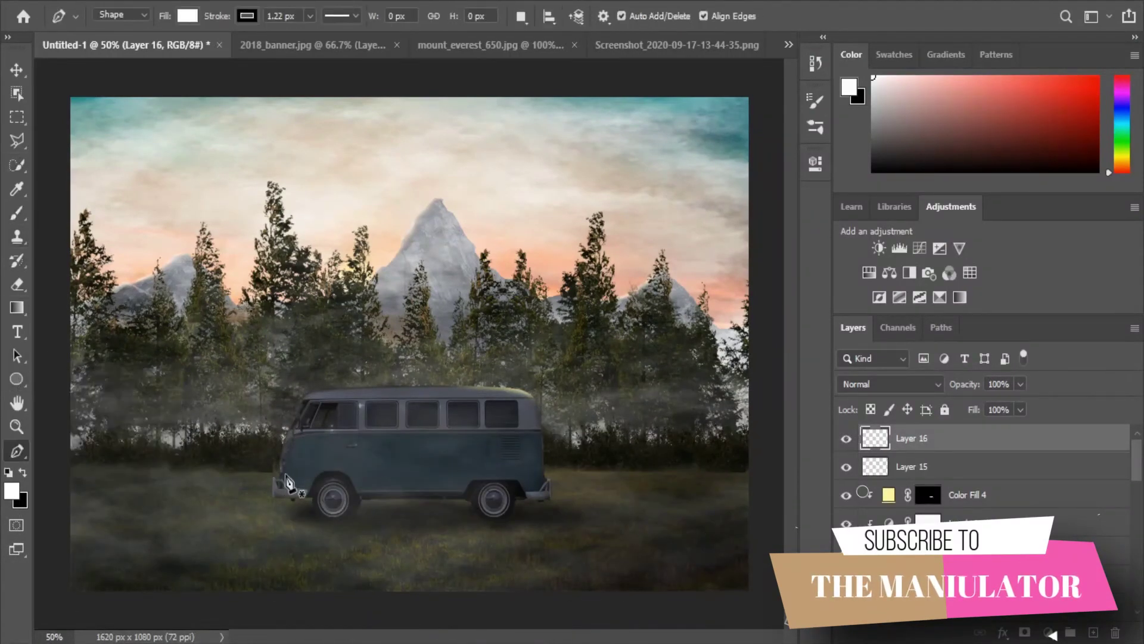
click(282, 474)
click(184, 496)
click(187, 15)
click(197, 113)
Step: Free Transform the beam, stretching it wider and moving it to start at the headlight
key(v)
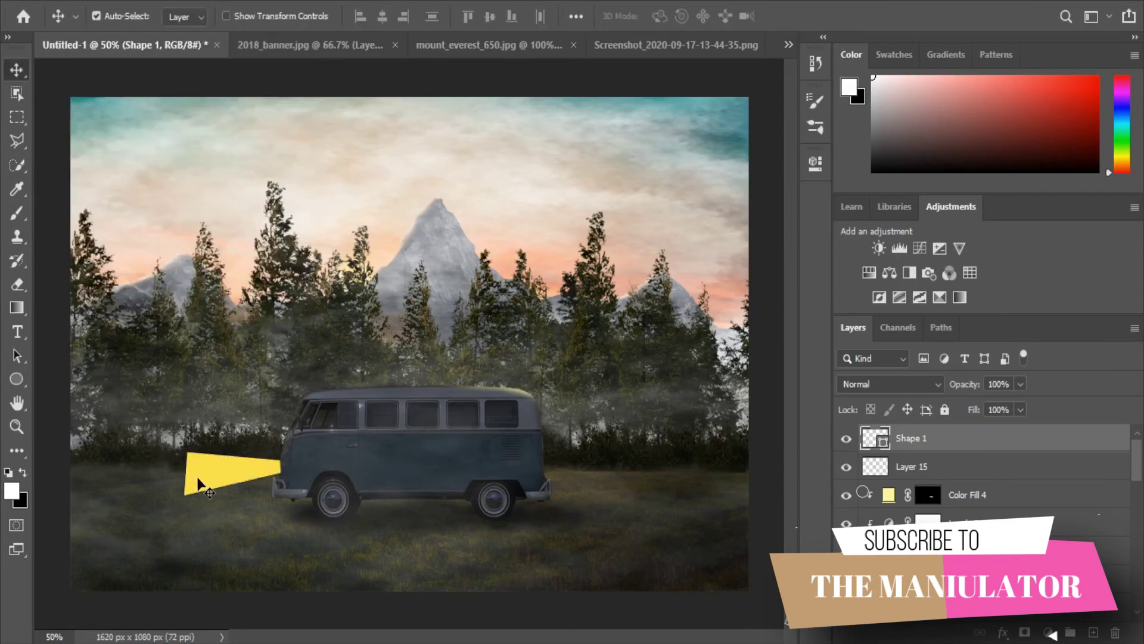
key(ctrl+t)
drag(177, 421, 178, 440)
drag(179, 482, 196, 477)
key(Return)
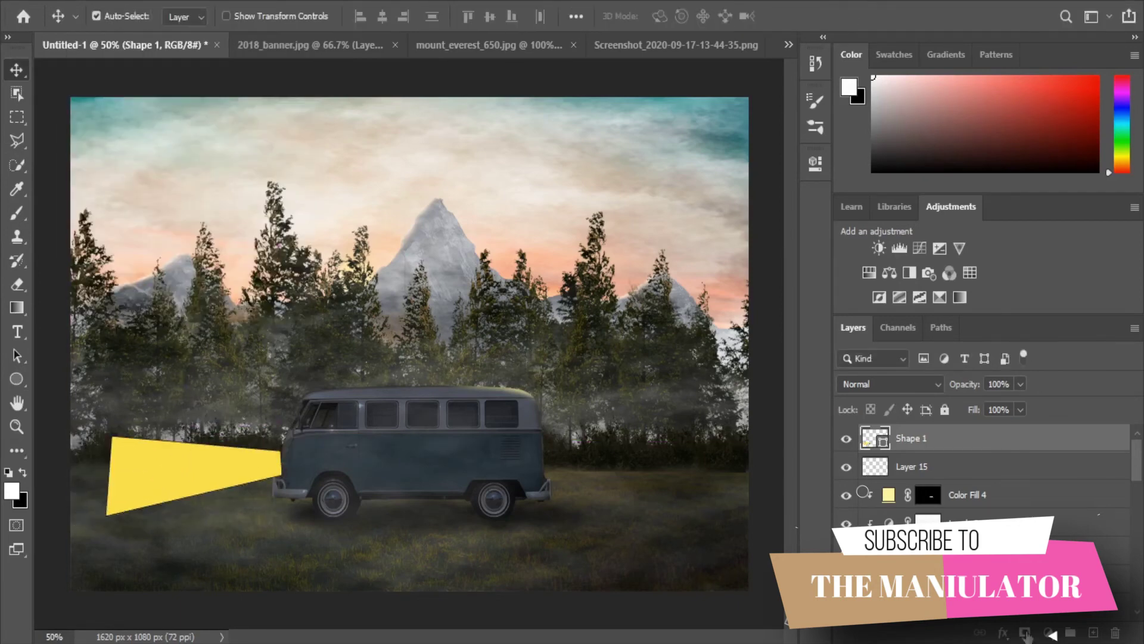
Step: Set the beam to Overlay blending, add a layer mask, and fade its far left end with black
click(889, 384)
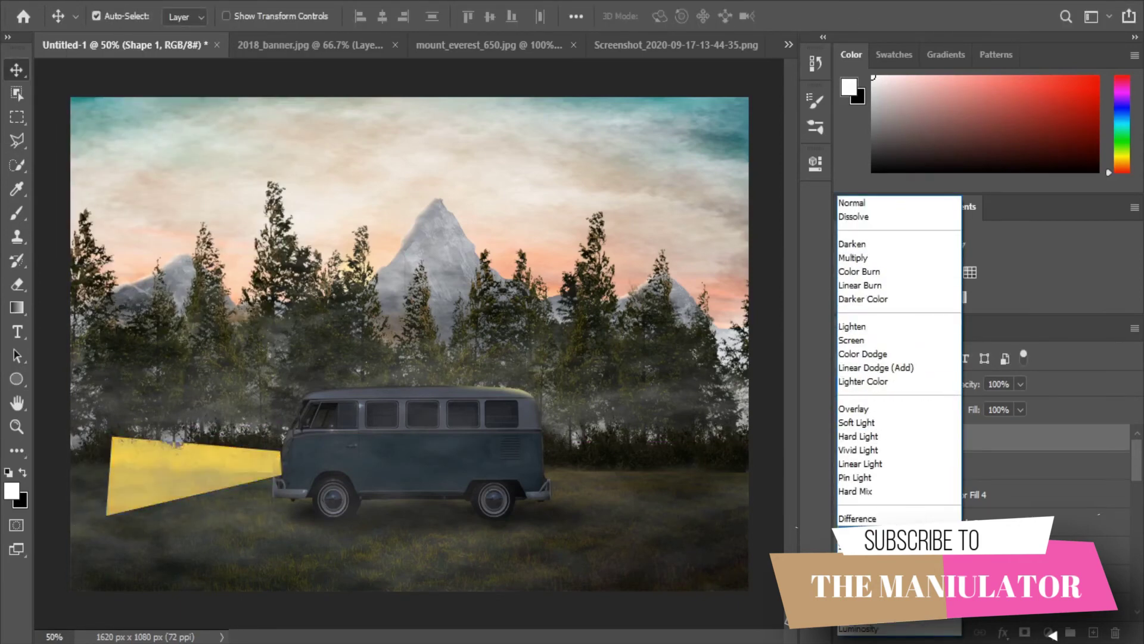
click(861, 409)
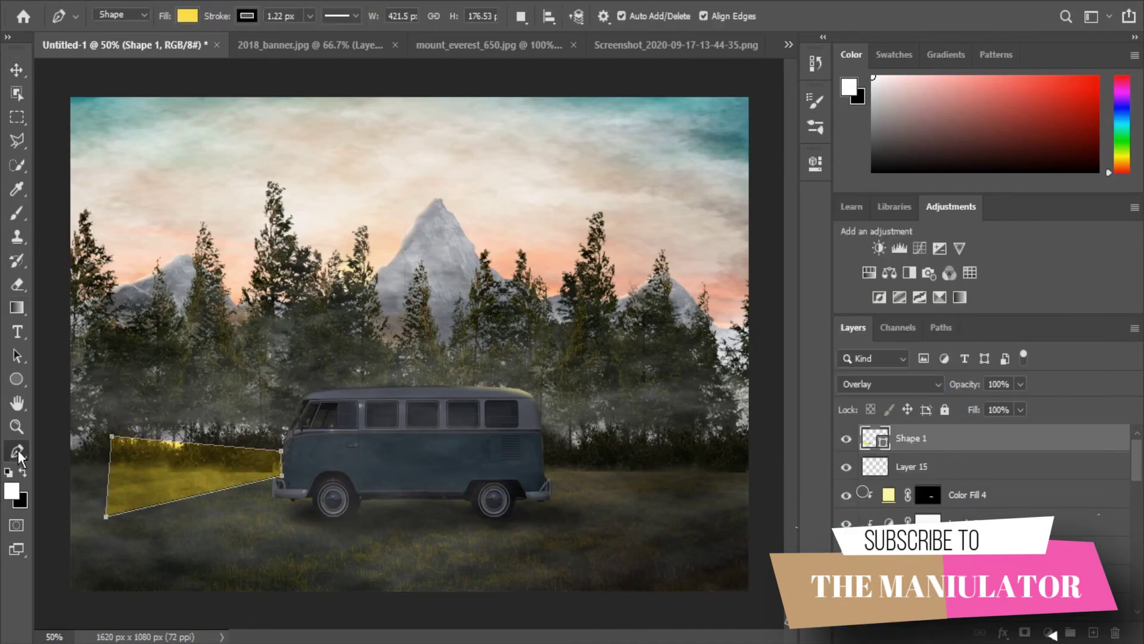
click(148, 16)
key(b)
click(1024, 631)
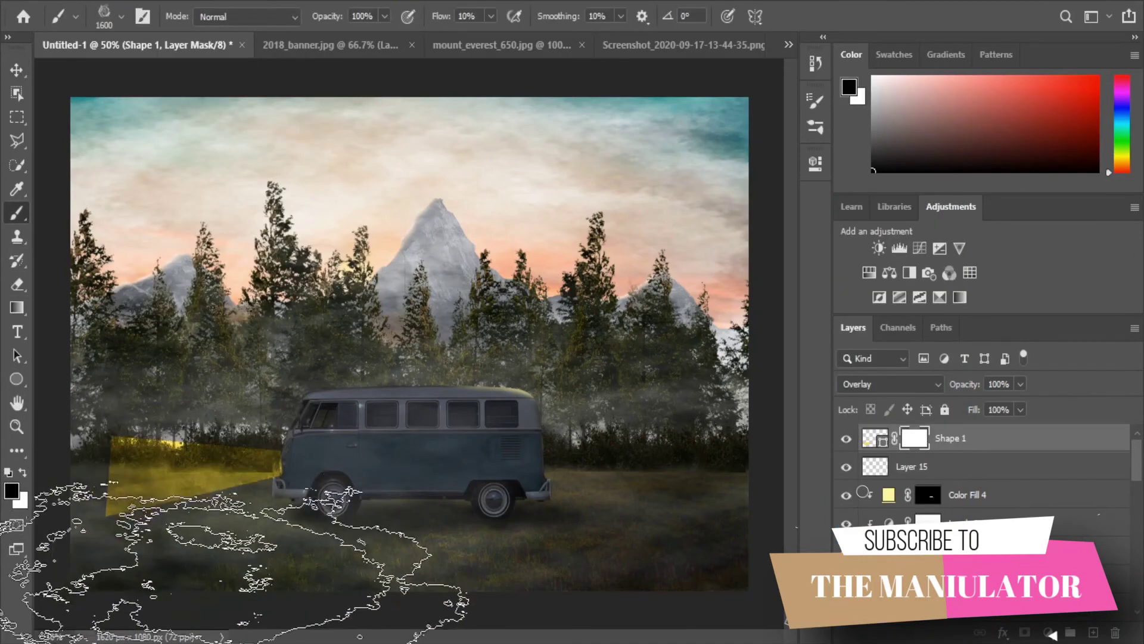
key(x)
drag(77, 498, 413, 429)
Step: Switch to a smaller soft round brush for softening the mask
click(121, 16)
click(143, 154)
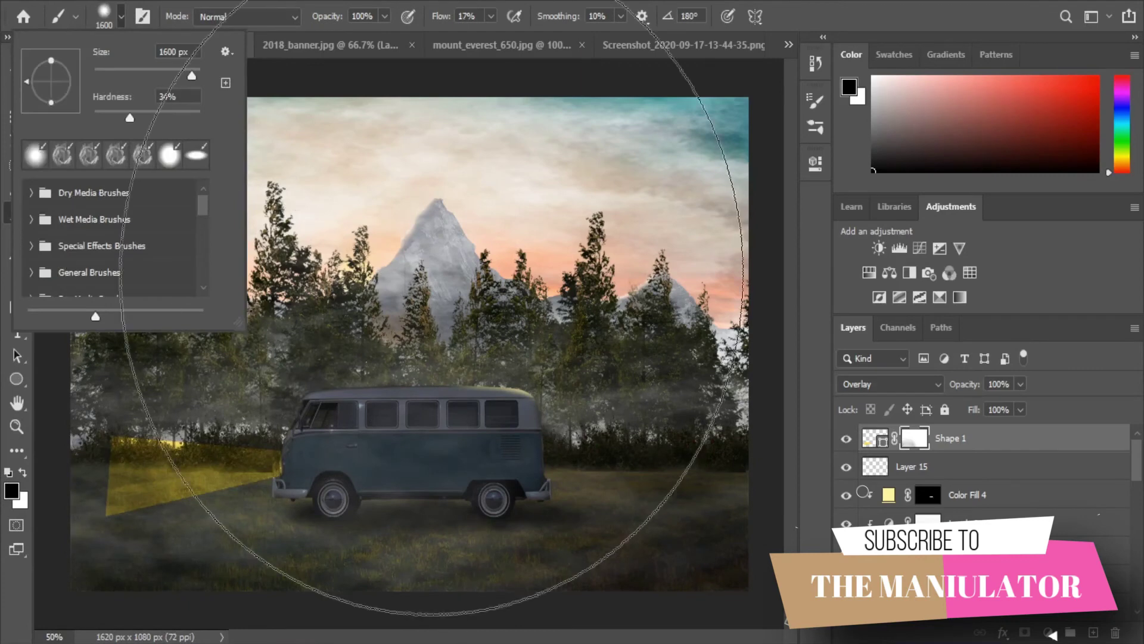
right_click(429, 328)
key(Escape)
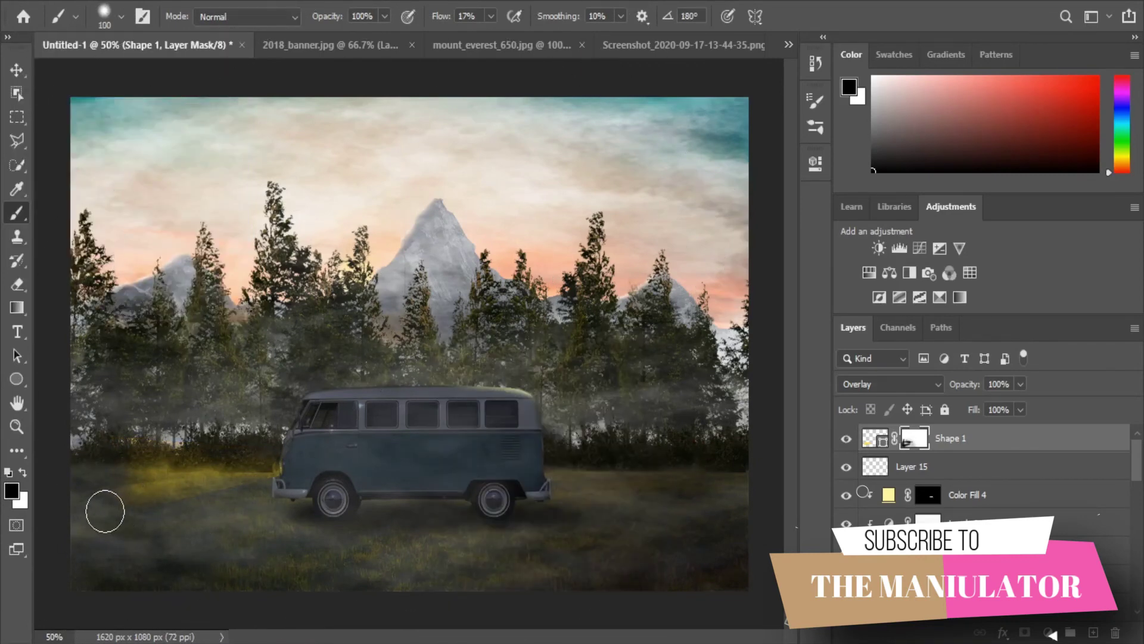
Step: On another new layer, draw a second yellow beam shape closing at the headlight
key(ctrl+shift+alt+n)
key(x)
key(p)
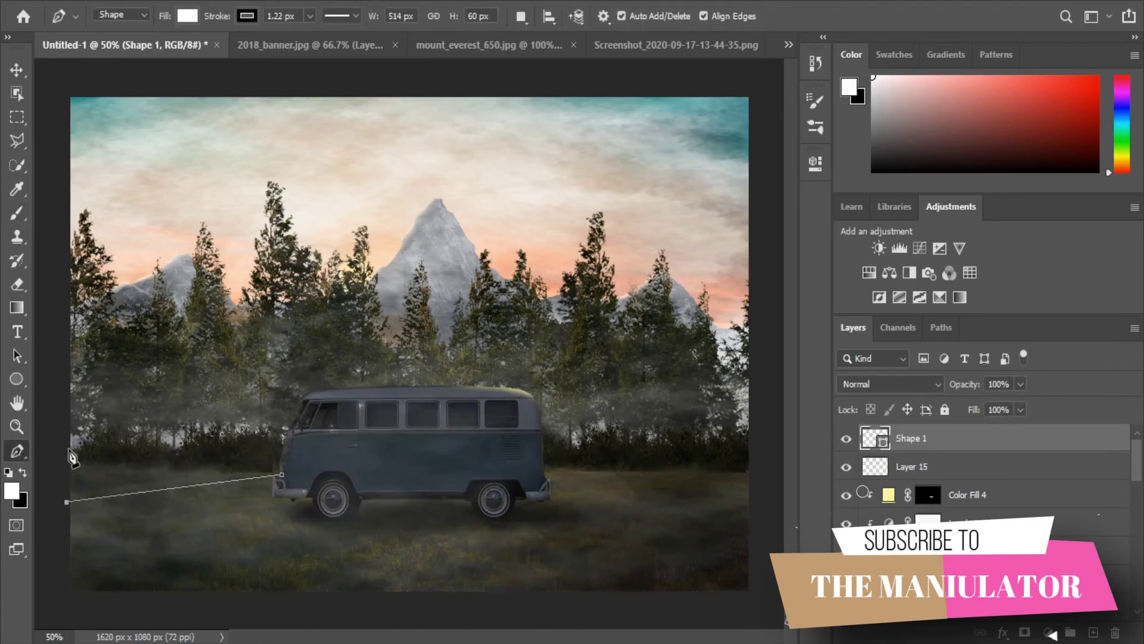
click(68, 457)
click(187, 16)
click(169, 112)
Step: Set the second beam to Overlay and give it a layer mask with black as the painting colour
click(889, 384)
click(919, 403)
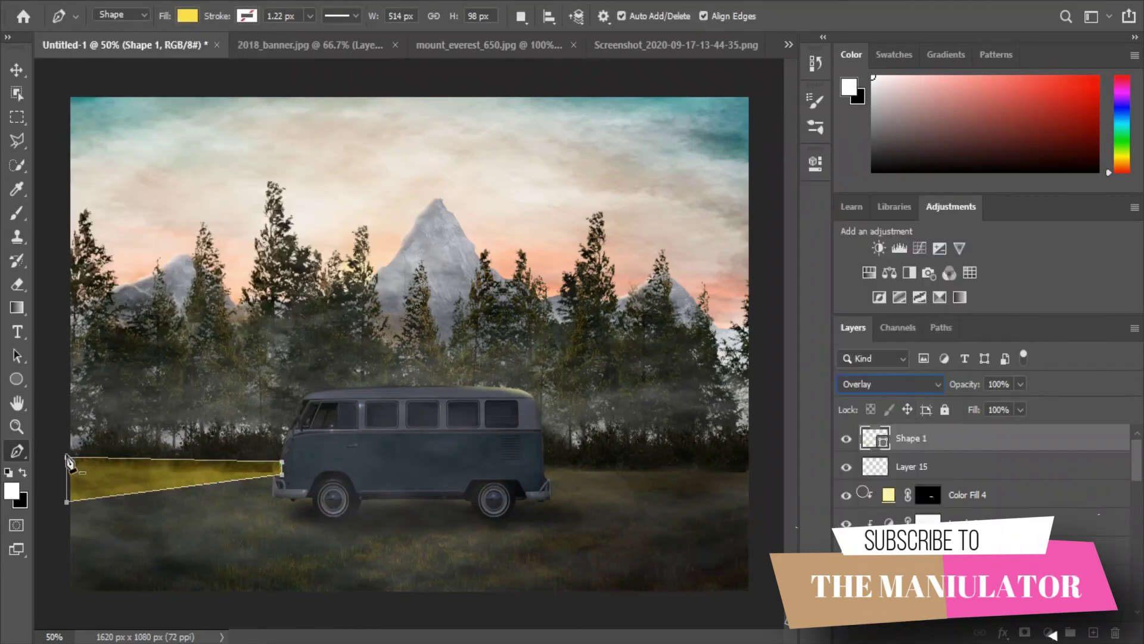
key(v)
click(1025, 632)
key(x)
key(b)
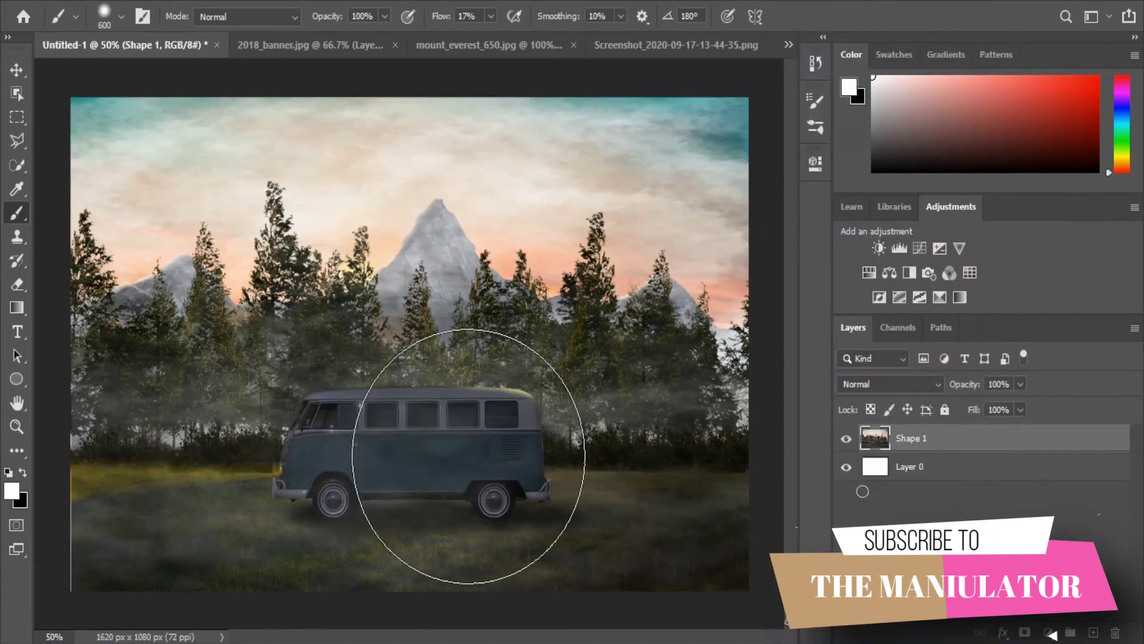
Step: Duplicate the merged scene layer and apply the Camera Raw Filter to the copy
key(v)
key(ctrl+j)
click(227, 2)
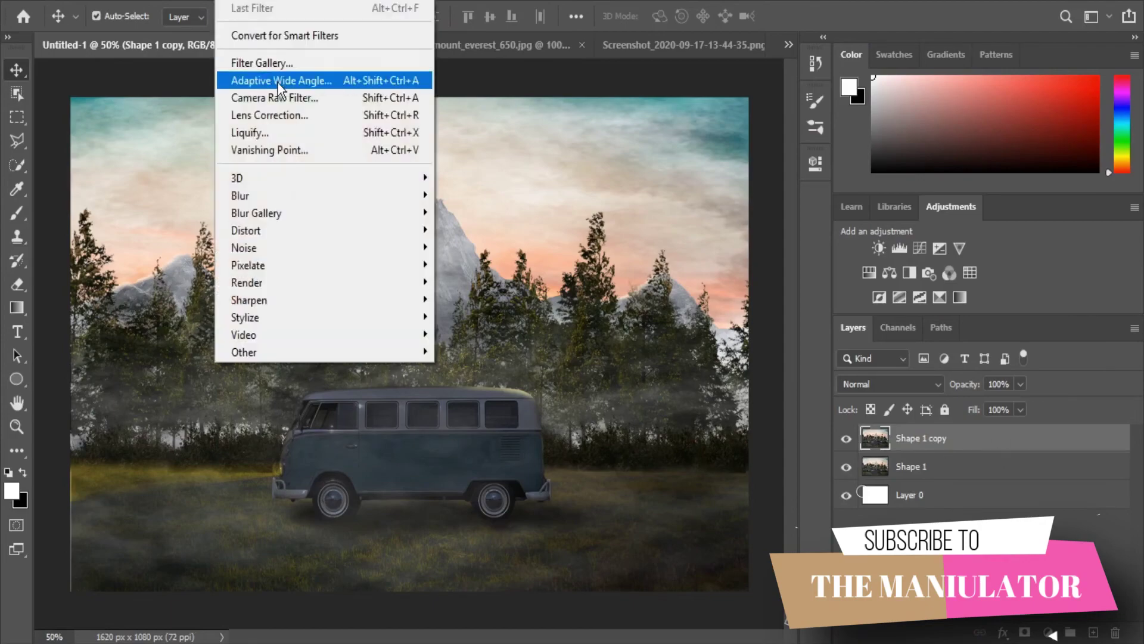
click(281, 105)
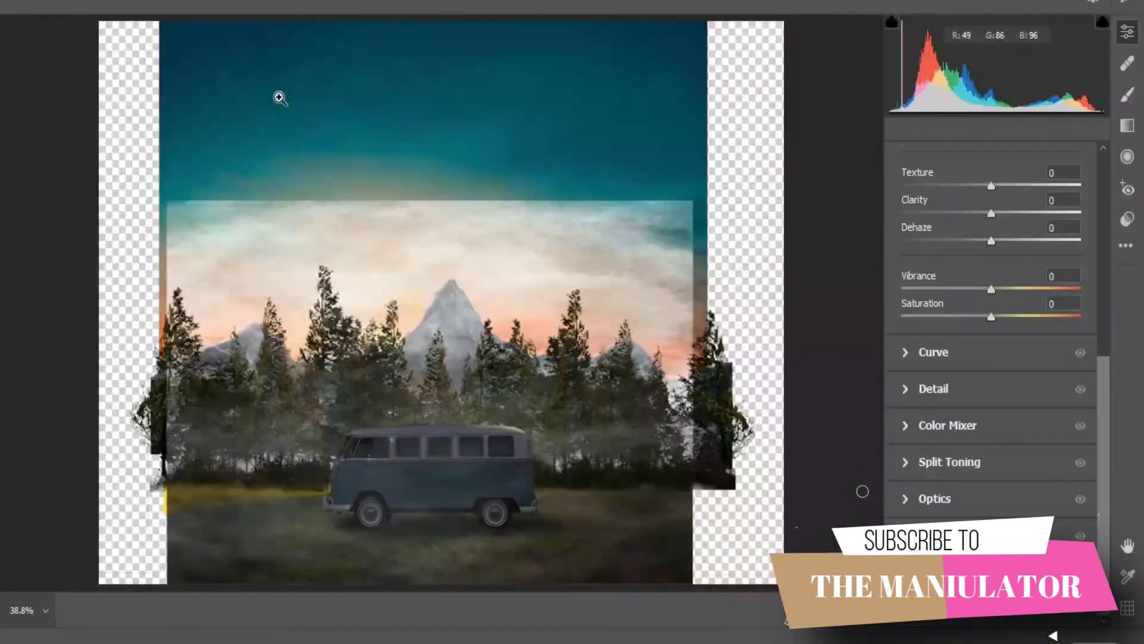
Step: Set Exposure -0.30, Contrast +10, Shadows -8, Vibrance -7 and Saturation 2
scroll(954, 322, up, 5)
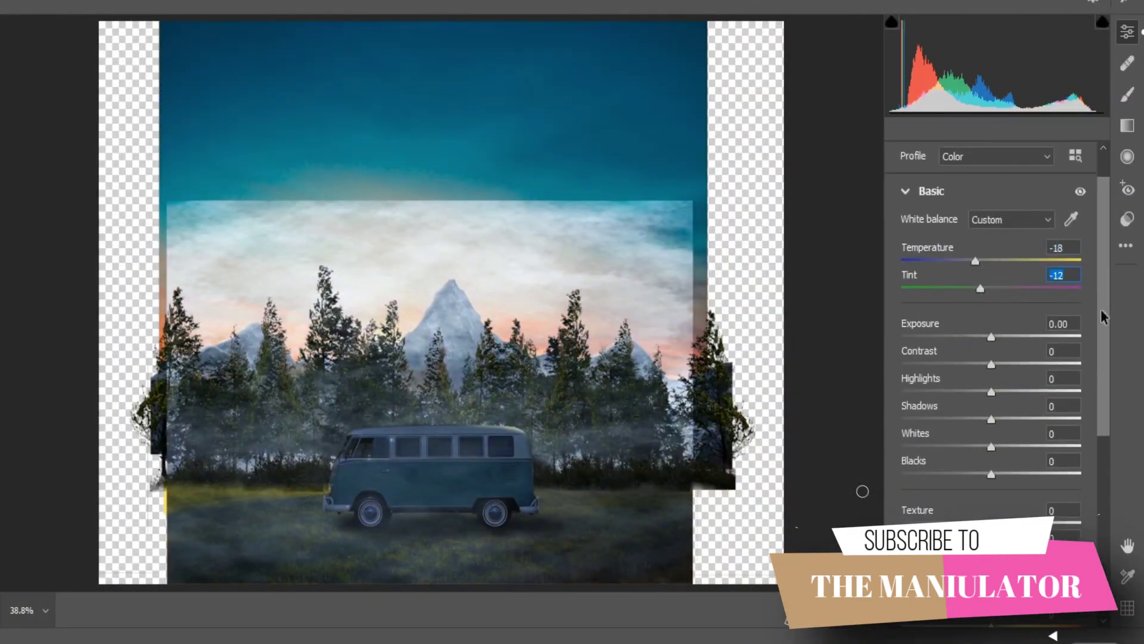
key(Tab)
text(-0.3)
key(Tab)
text(10)
key(Tab)
key(Tab)
text(-8)
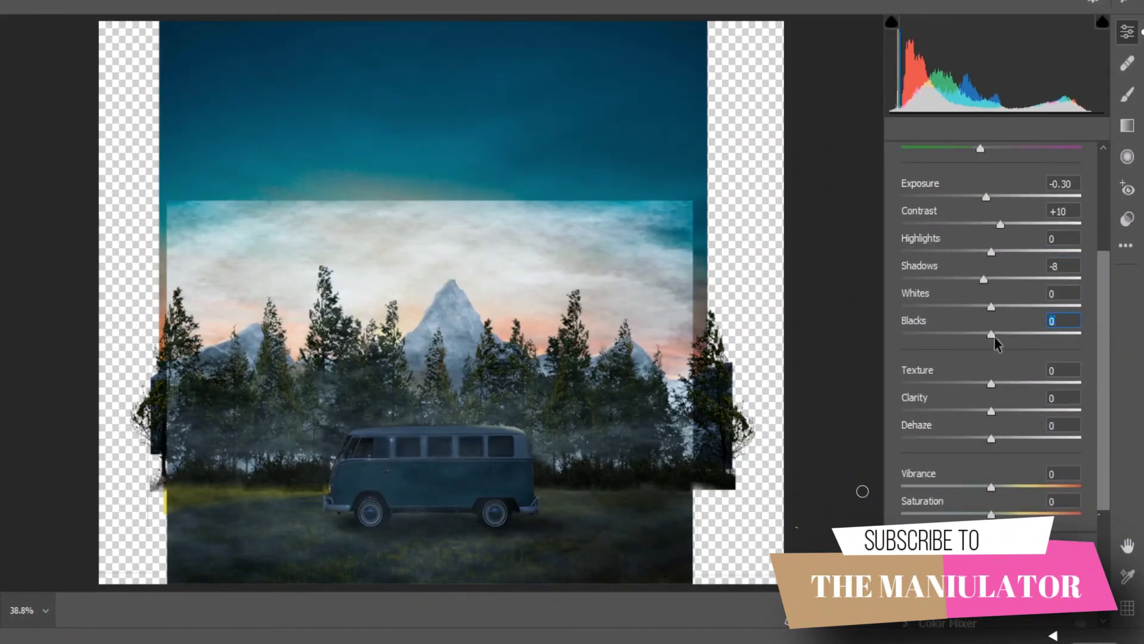
key(Tab)
key(Tab)
key(Tab)
text(-7)
key(Tab)
text(2)
Step: Lower Whites to -21 and cool the colour with Temperature -13 and Tint -13
scroll(1100, 446, down, 3)
drag(1100, 445, 1099, 366)
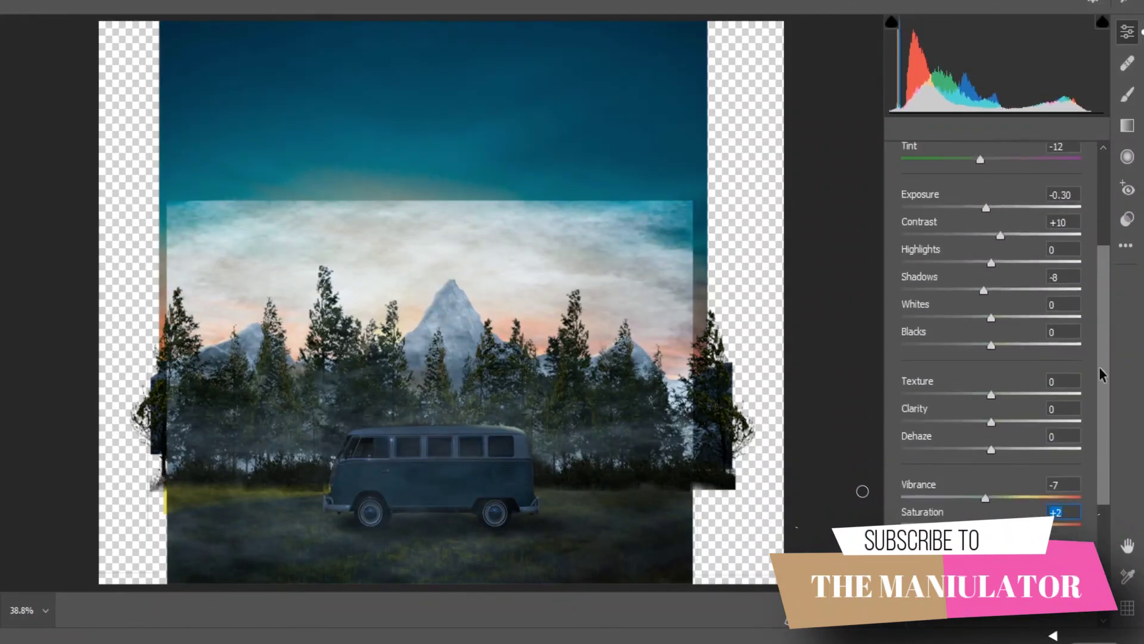
drag(991, 317, 973, 317)
scroll(986, 286, up, 2)
mouse_move(986, 241)
mouse_down()
mouse_move(1001, 242)
mouse_move(979, 269)
mouse_up()
scroll(980, 269, down, 1)
mouse_move(1000, 201)
mouse_down()
mouse_move(972, 200)
mouse_move(1000, 200)
mouse_move(982, 224)
mouse_up()
click(981, 228)
scroll(954, 309, down, 5)
scroll(982, 402, up, 5)
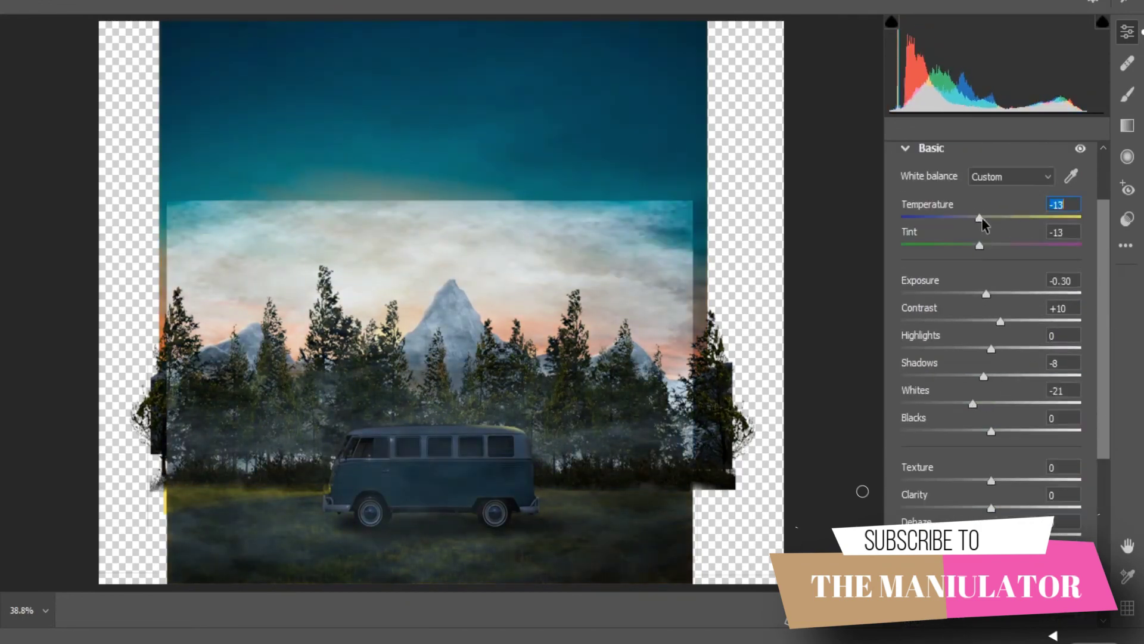
Step: Darken the image by pulling the tone curve's midpoint down
click(931, 148)
click(906, 388)
drag(1001, 380, 1001, 395)
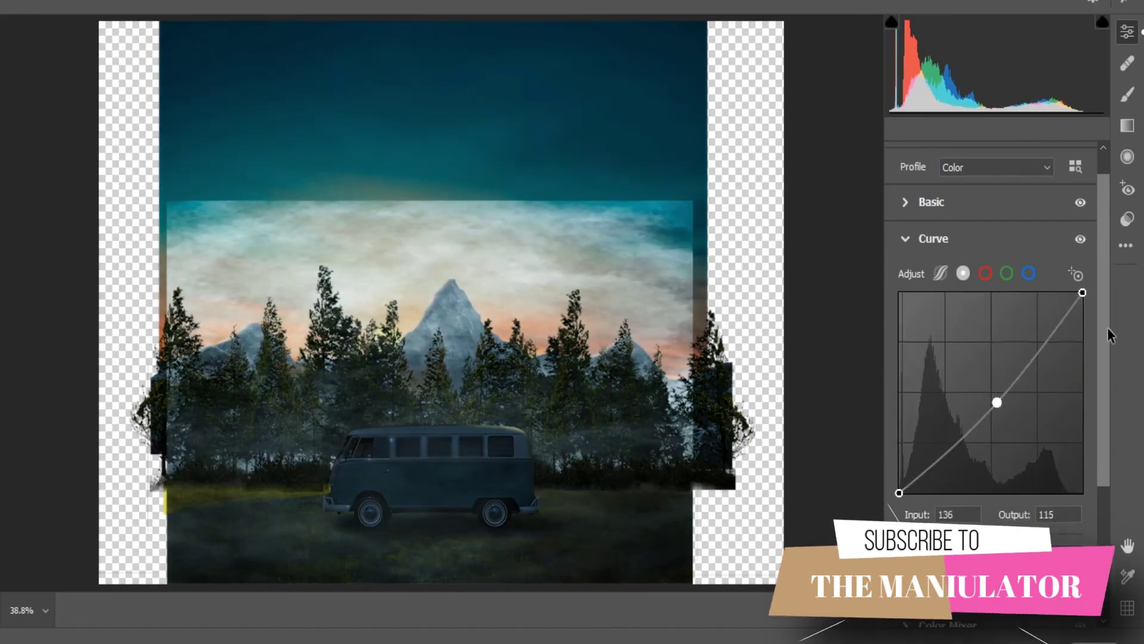
click(933, 237)
click(934, 306)
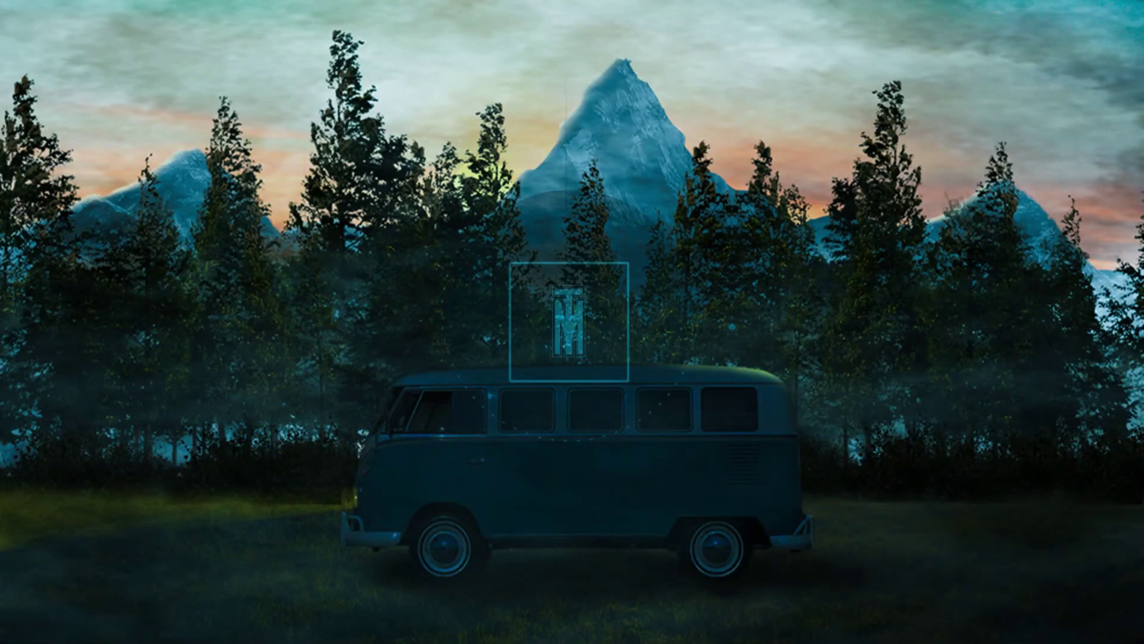